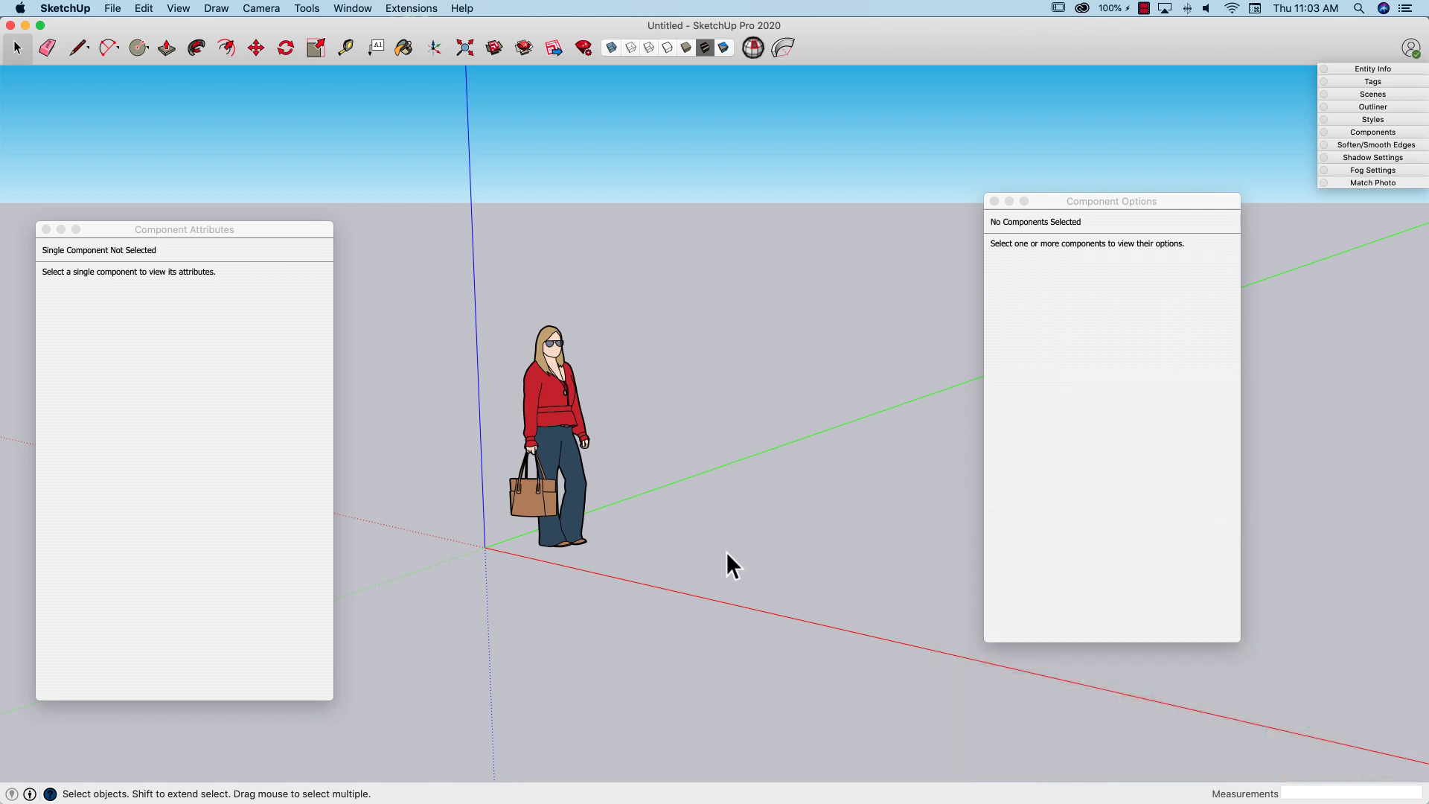
Orbit the view down to look at the ground plane and axes from above.
middle_click_drag(646, 494, 635, 544)
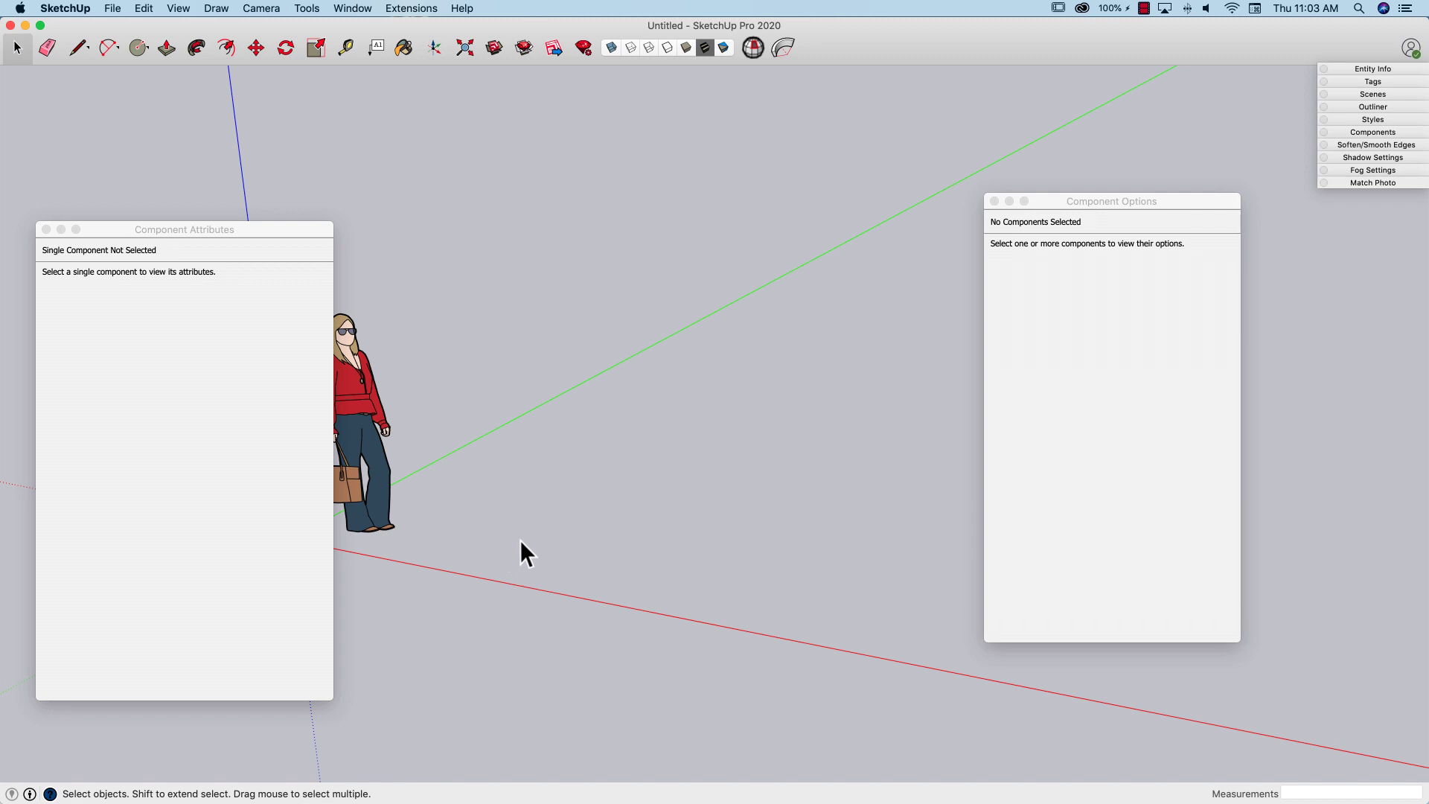
middle_click_drag(541, 515, 526, 544)
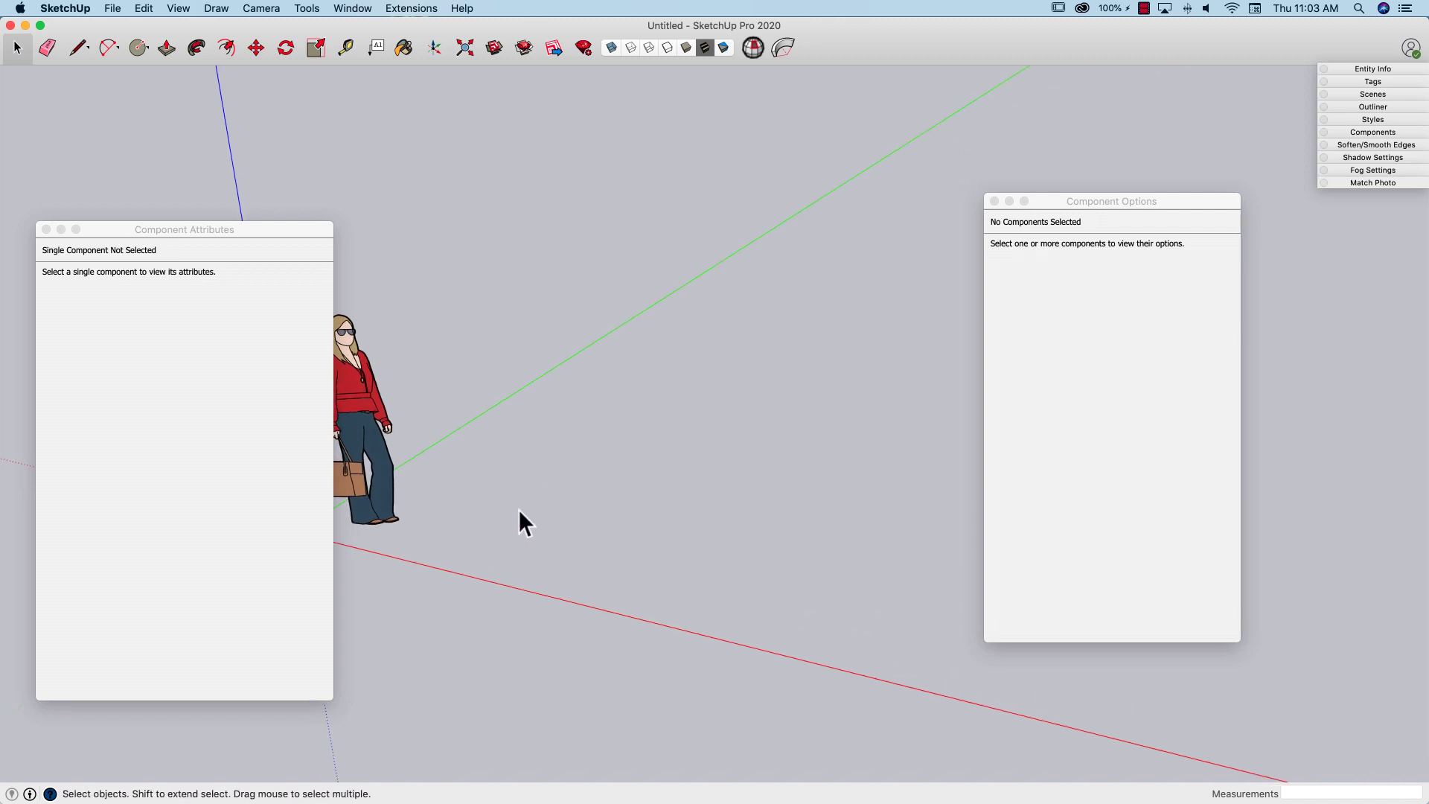
Draw a 2 by 2 inch square and push/pull it into a 10-foot post.
key("r")
left_click(523, 523)
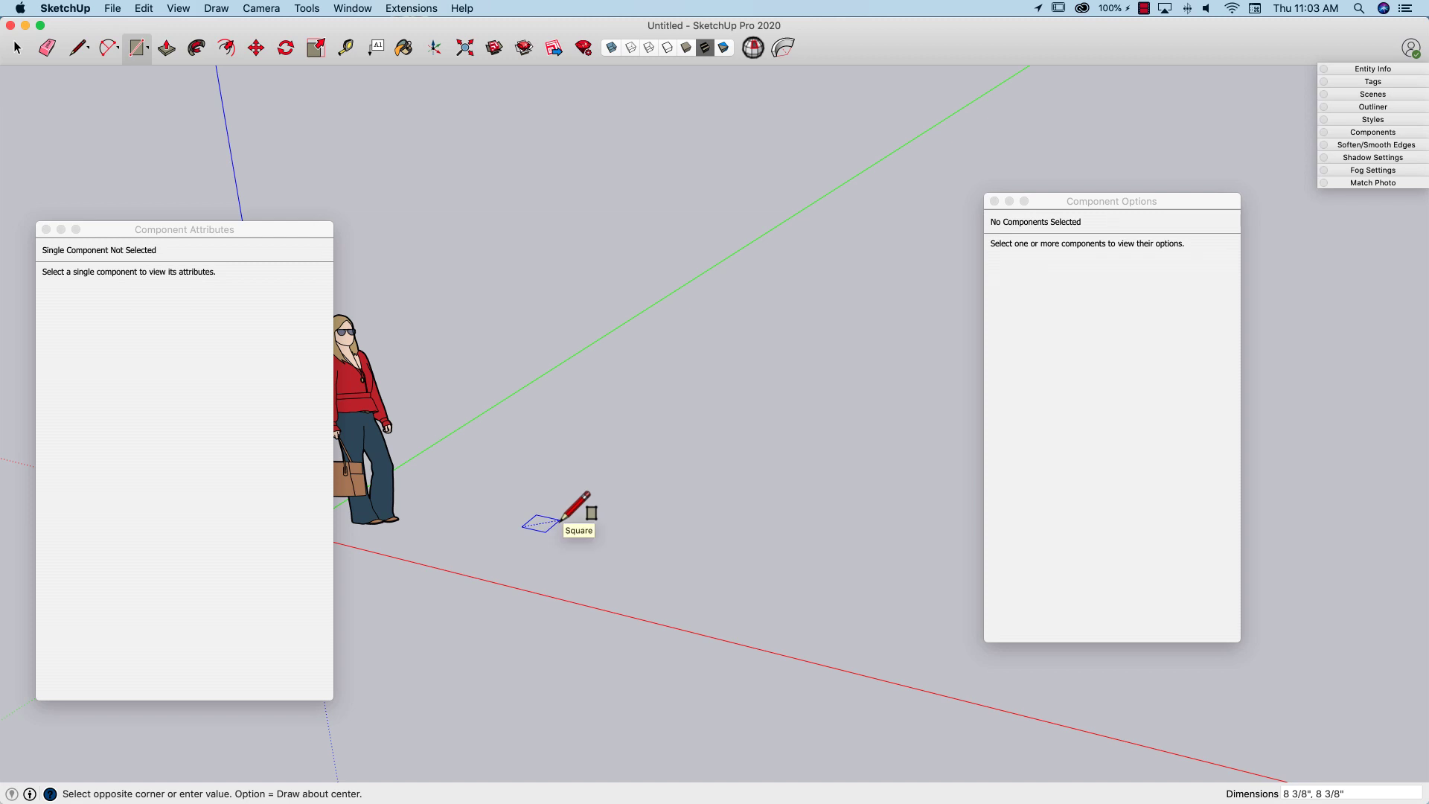
type("2,2")
key("Return")
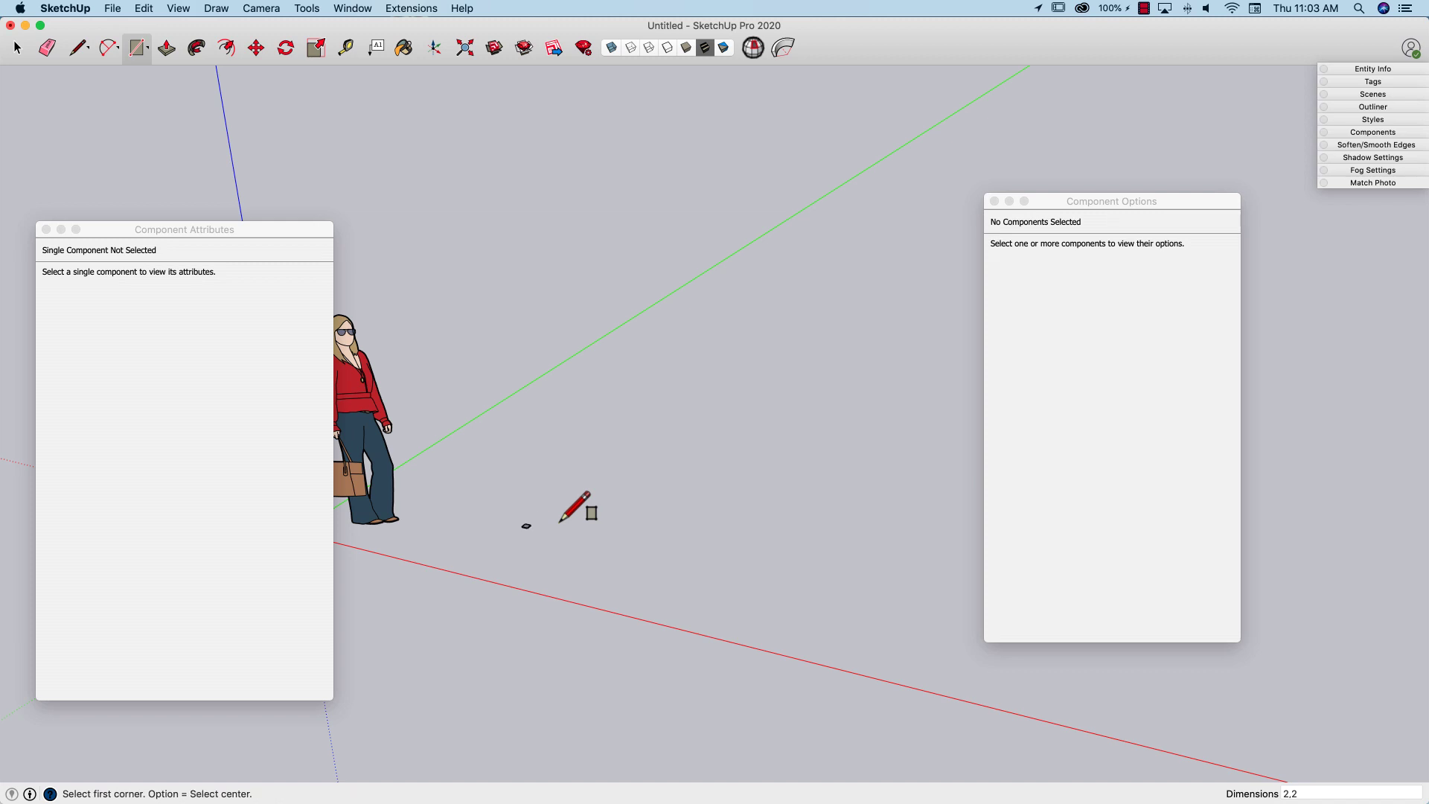
key("p")
left_click(525, 526)
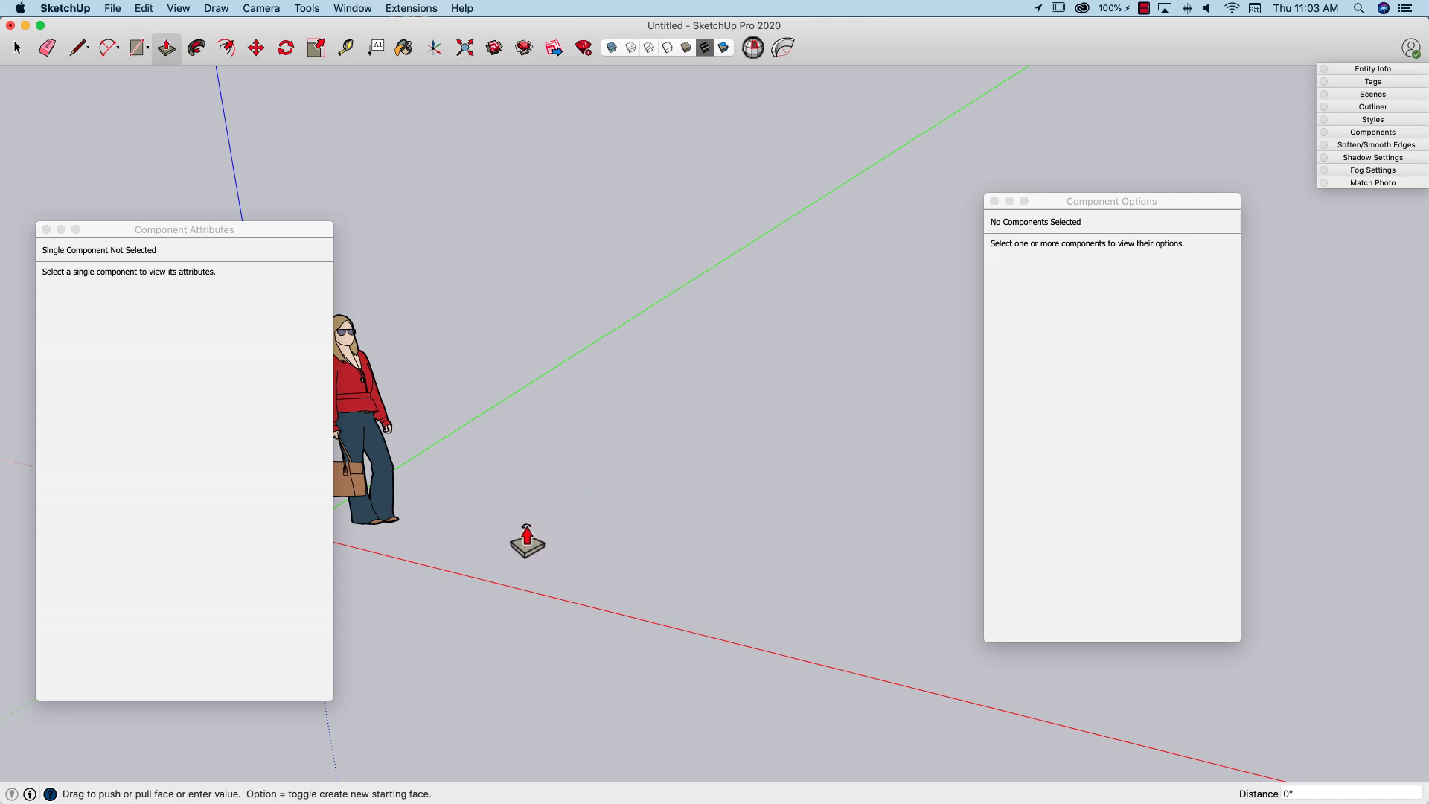
left_click(496, 356)
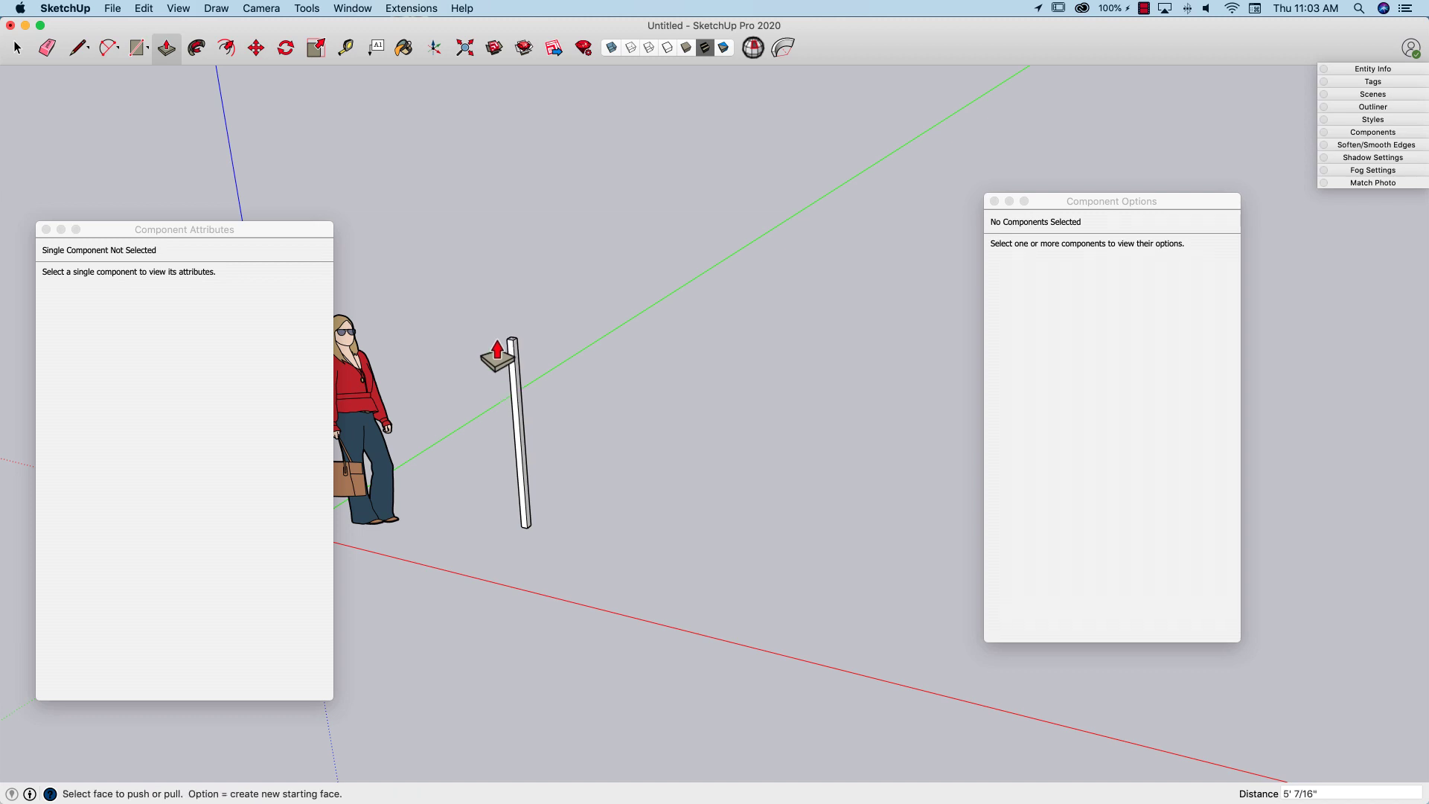
type("10")
key("Return")
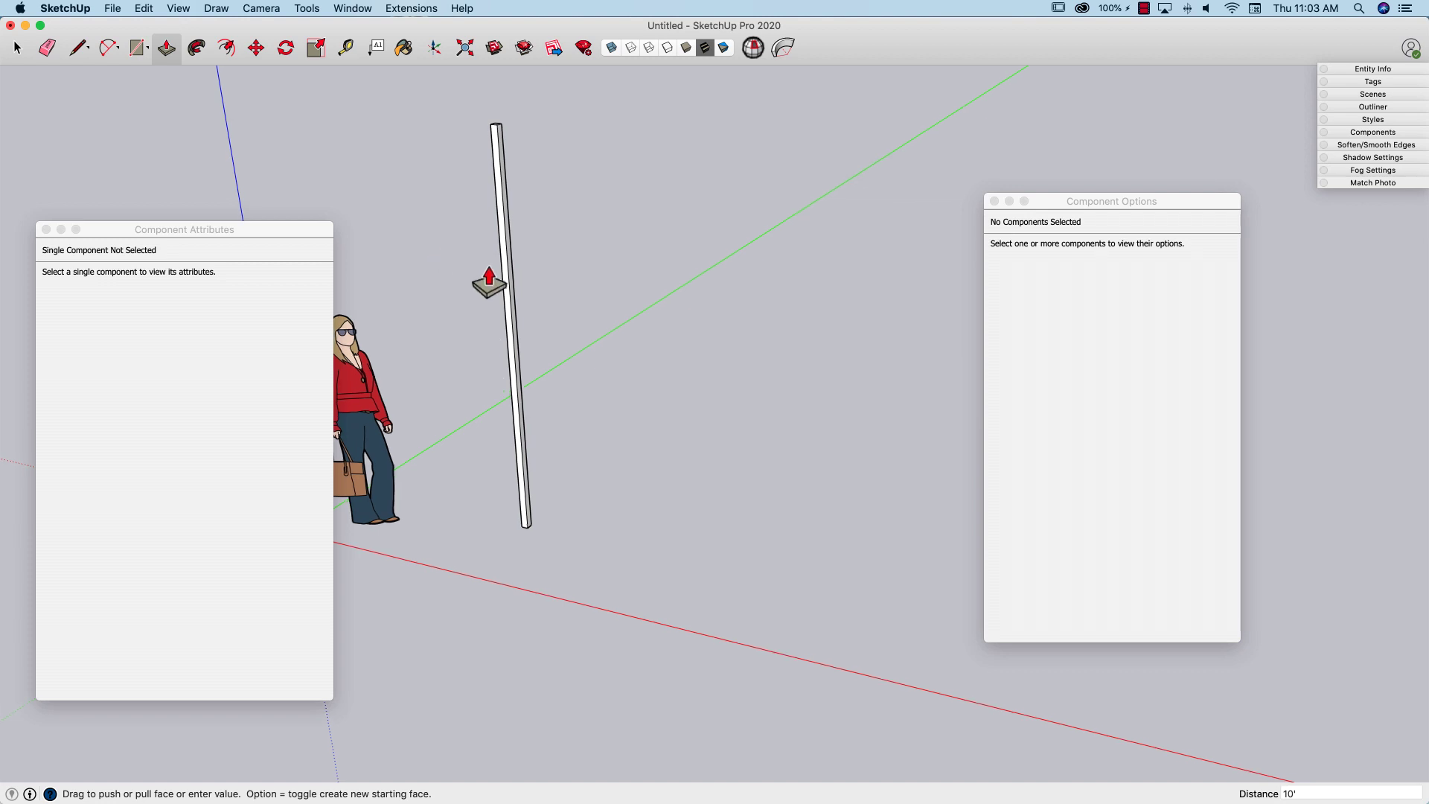
Make the post a component named Side.
key("space")
scroll(521, 312, "up", 2)
scroll(547, 514, "up", 2)
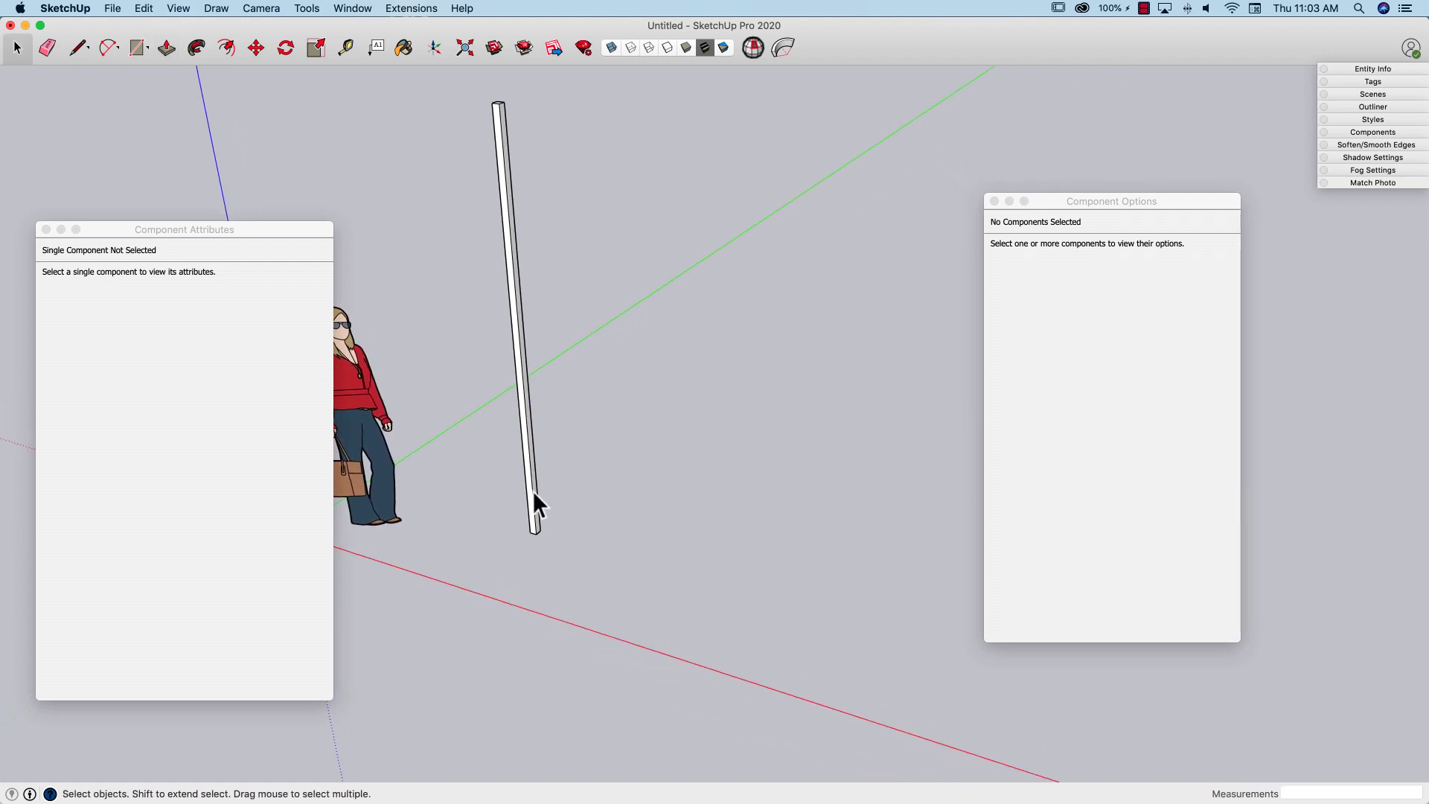
left_click(533, 491)
right_click(533, 490)
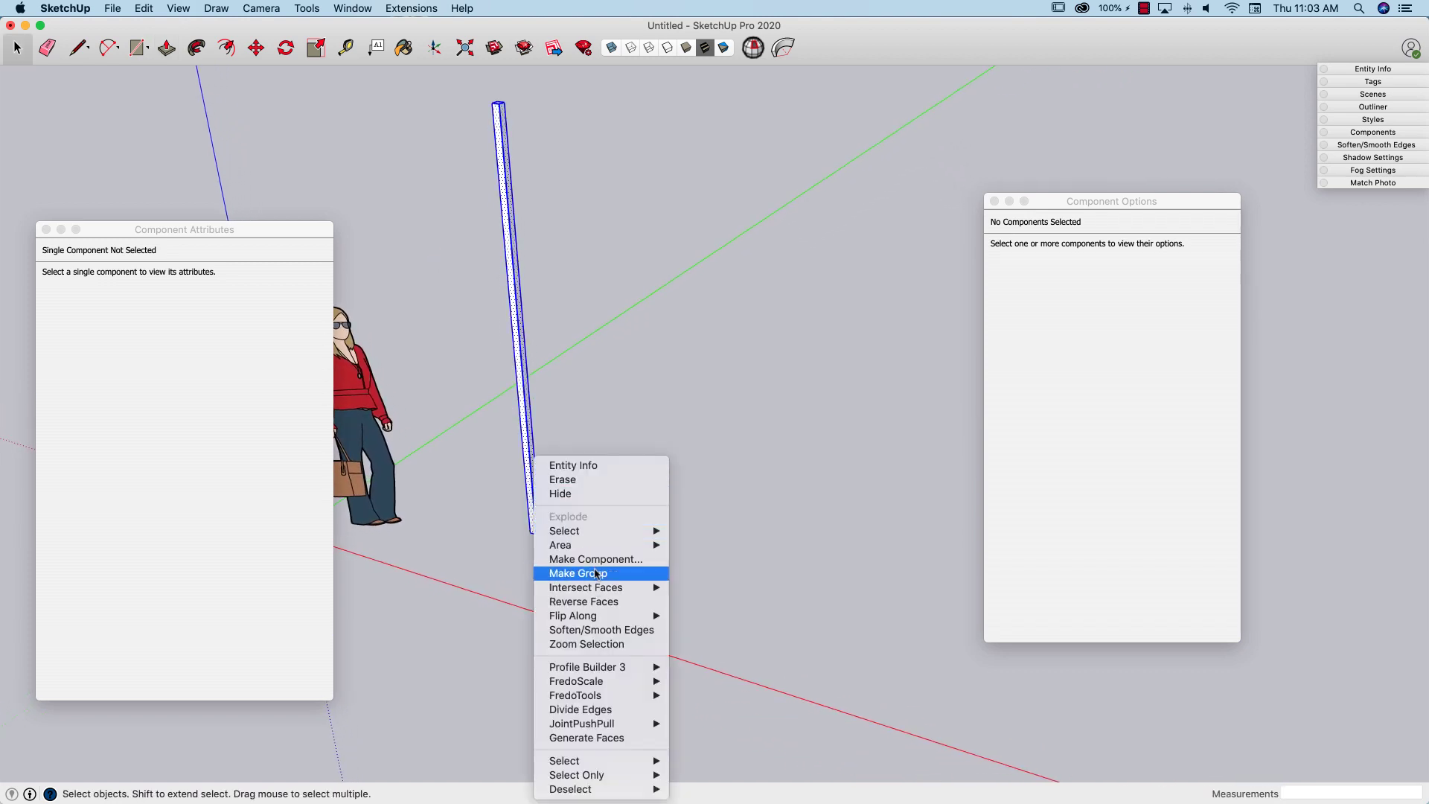
left_click(592, 560)
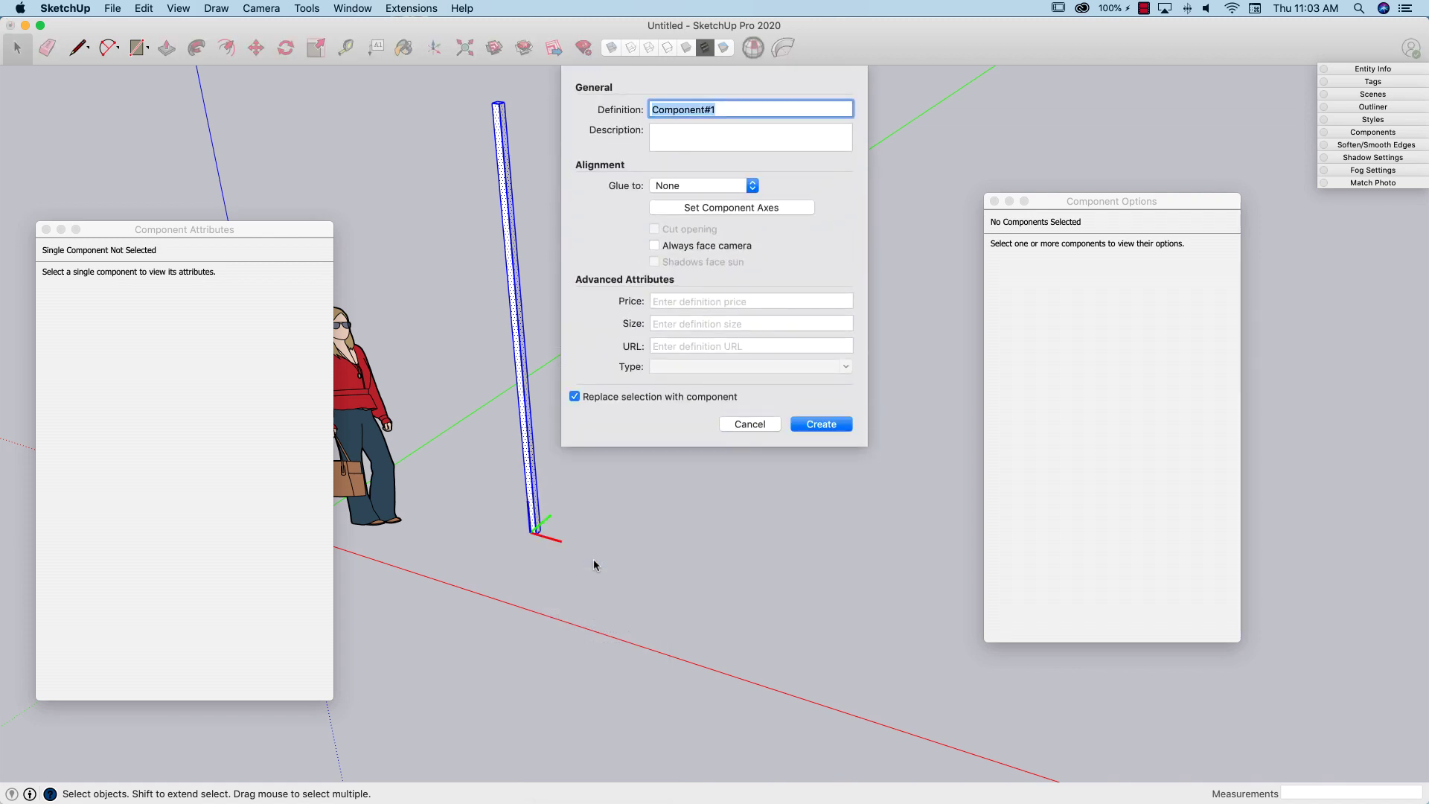
type("Side")
left_click(815, 421)
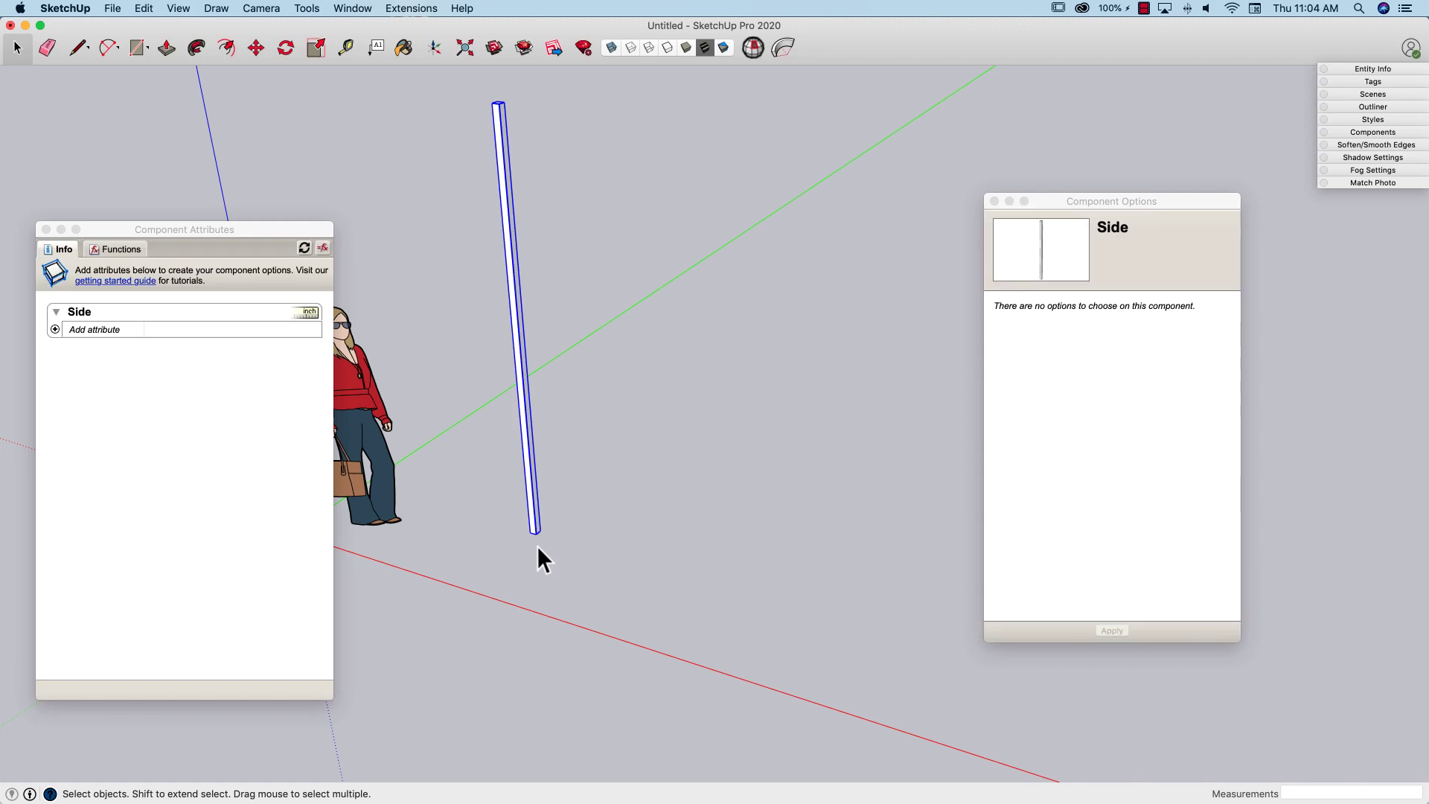
Copy the Side post 24 inches along the red axis.
key("m")
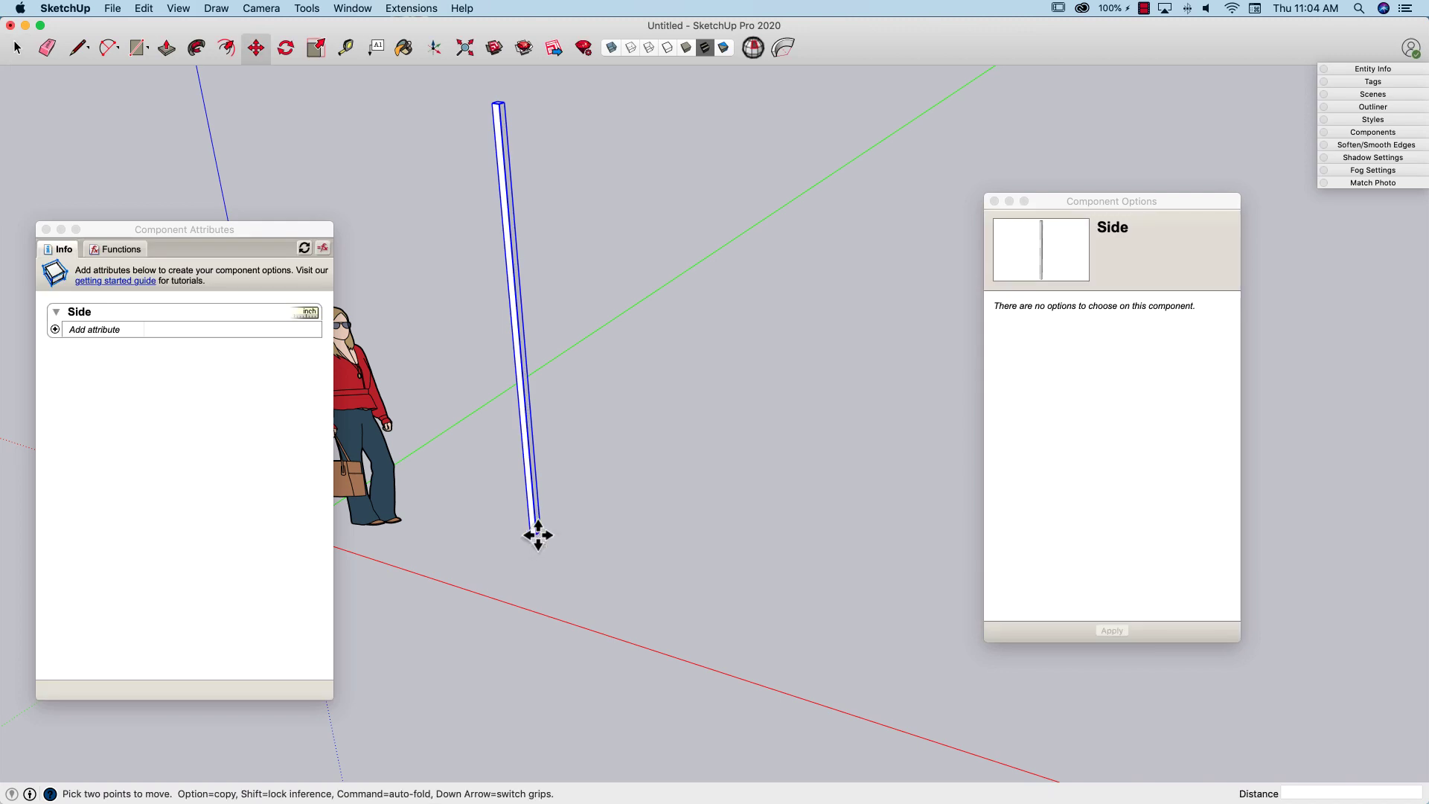
left_click(537, 536)
key("alt")
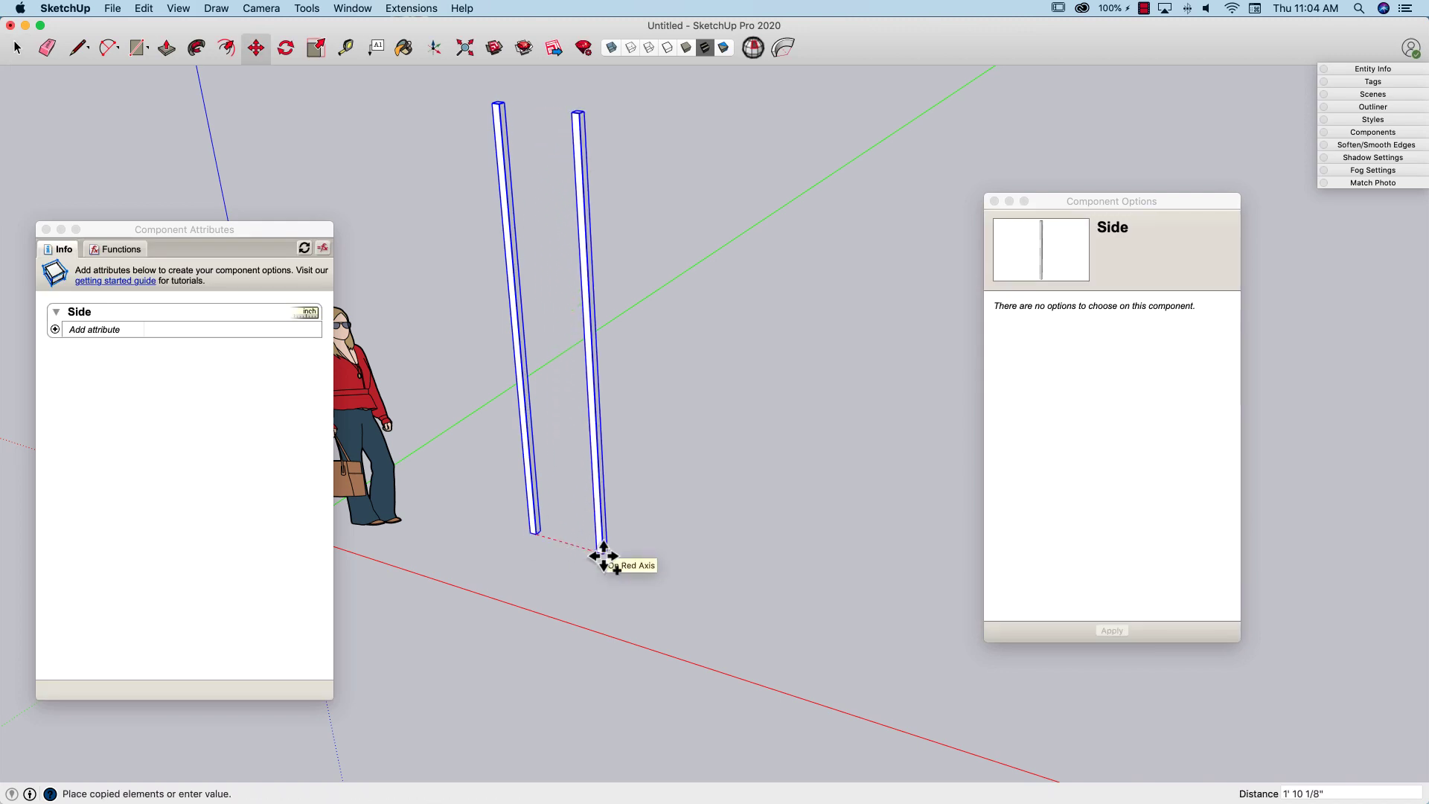
type("24")
key("Return")
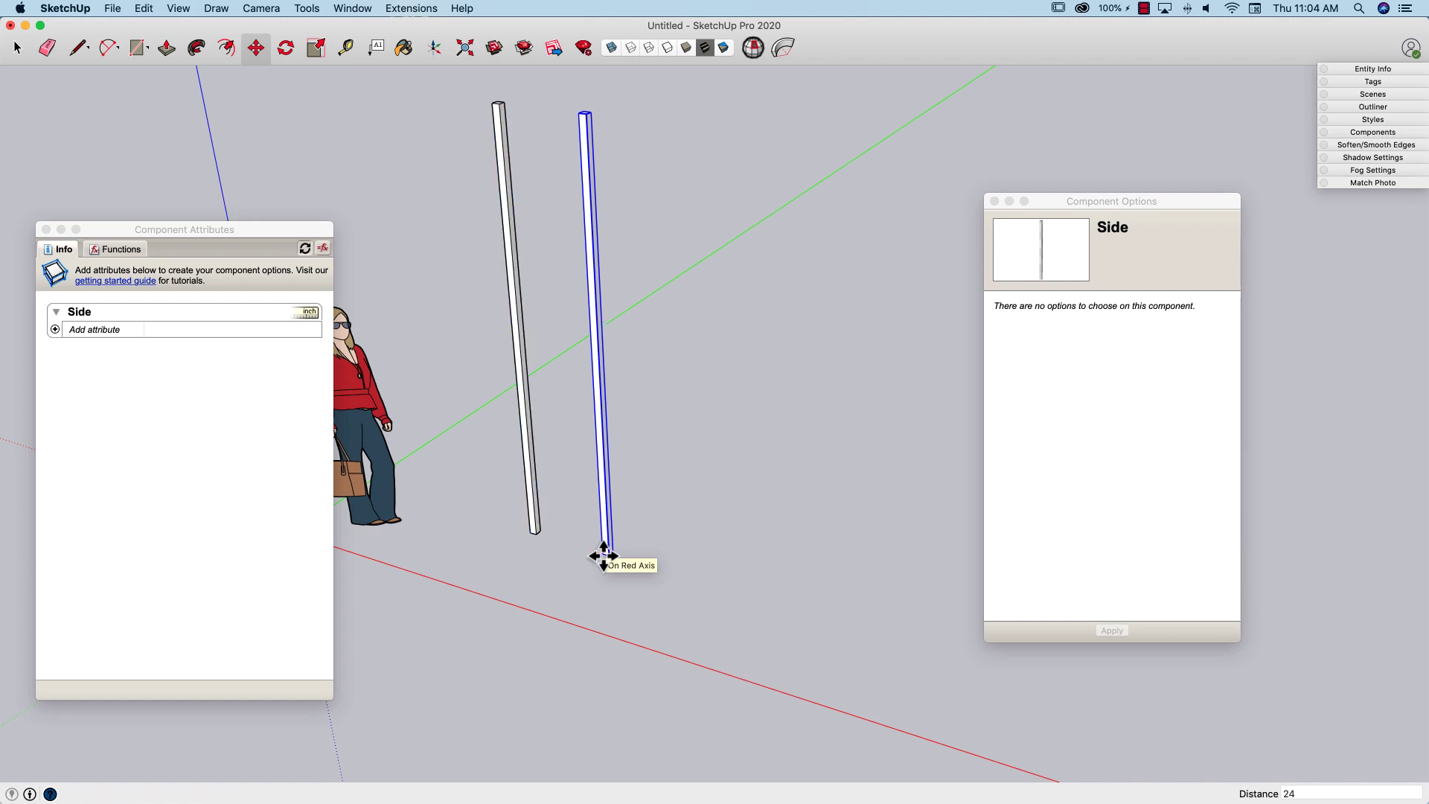
key("q")
right_click(601, 530)
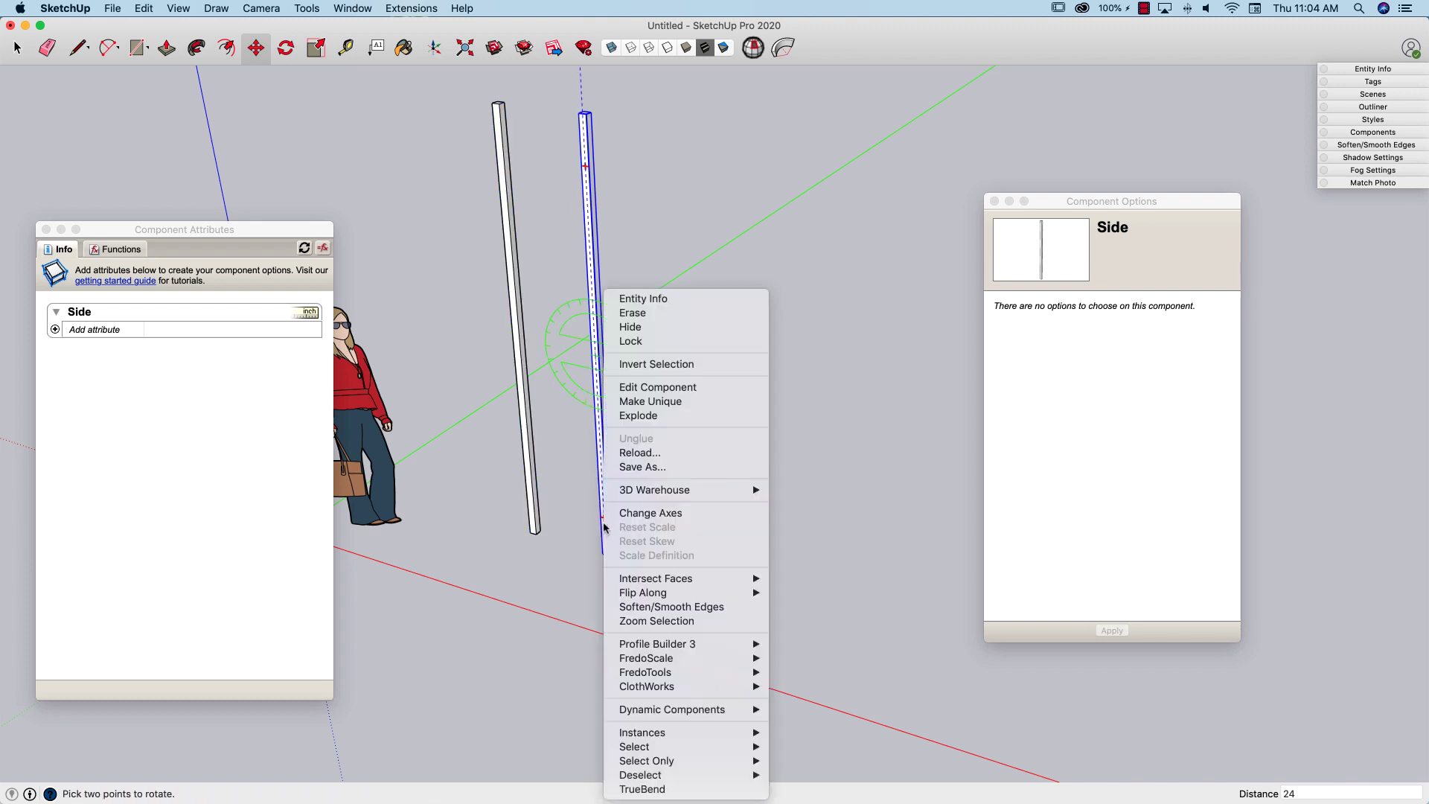
left_click(504, 432)
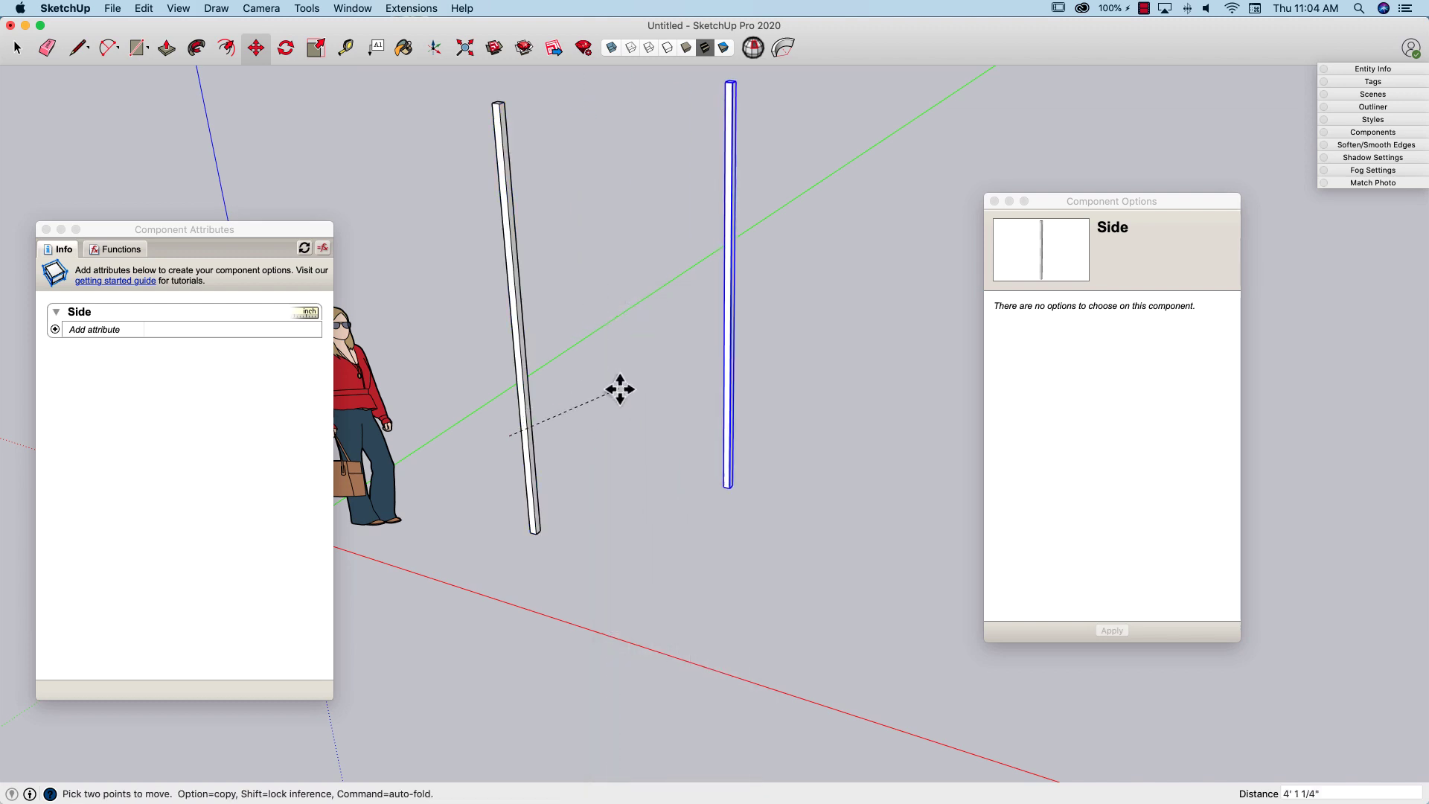
key("space")
Select both posts and make them one component named Ladder.
left_click_drag(648, 358, 441, 521)
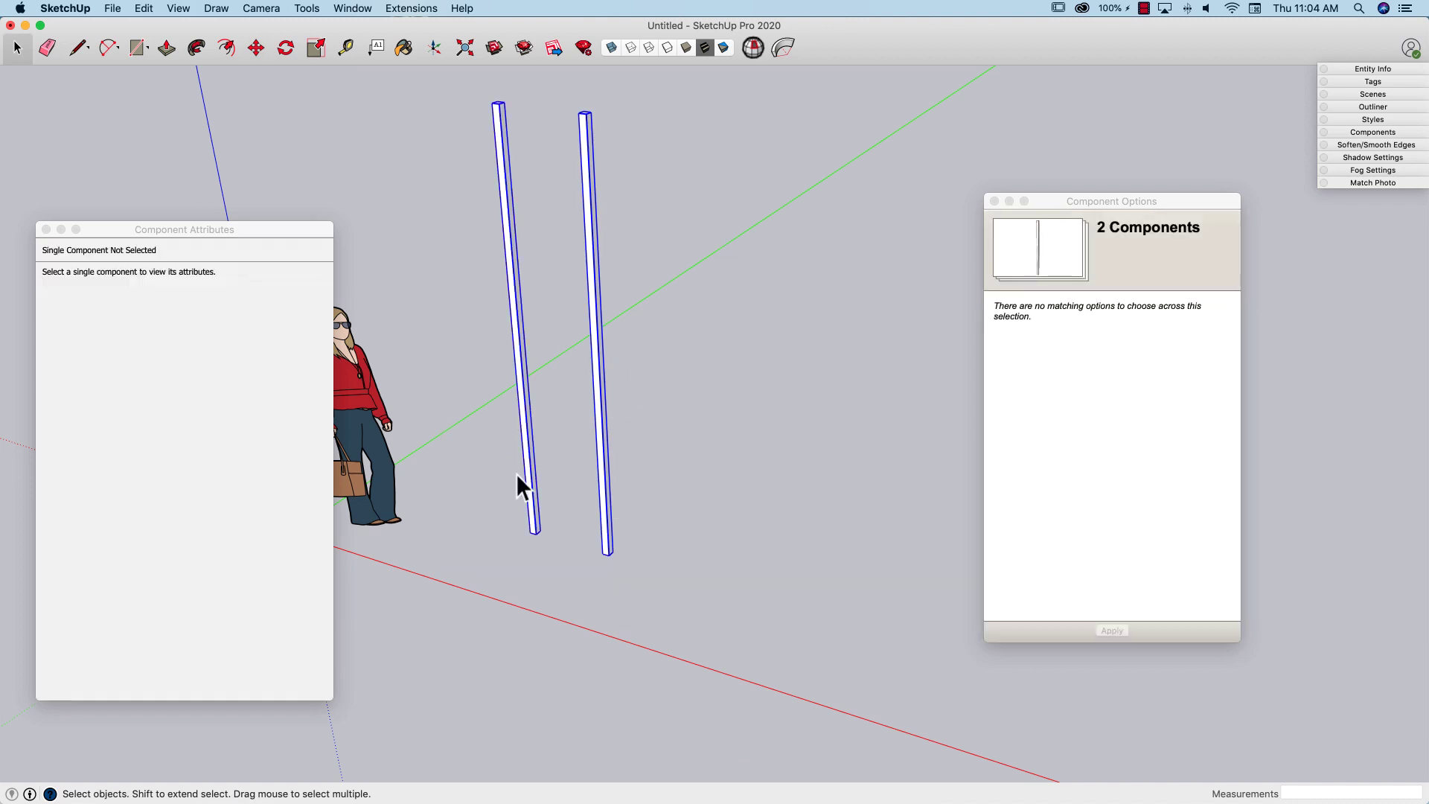
right_click(530, 469)
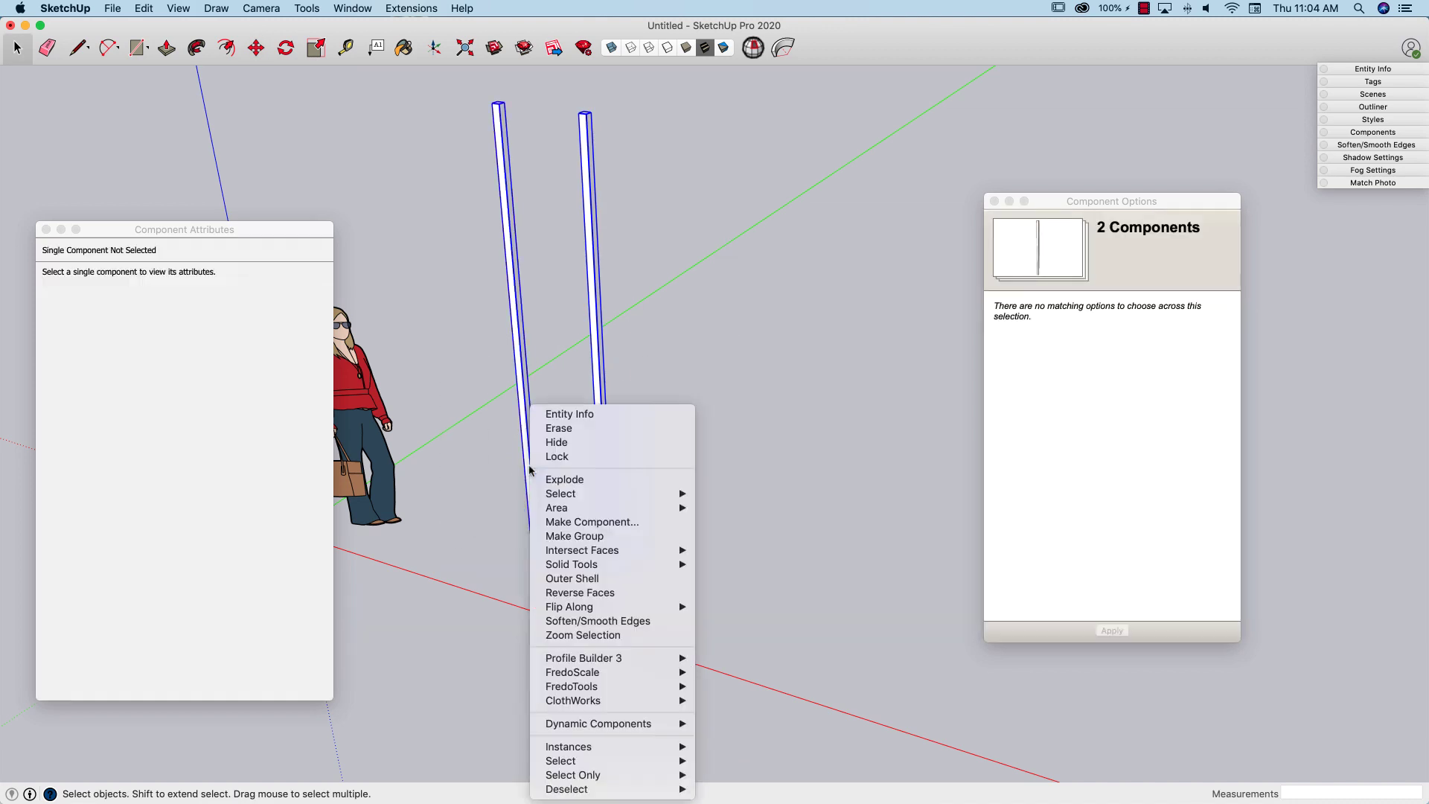
left_click(586, 523)
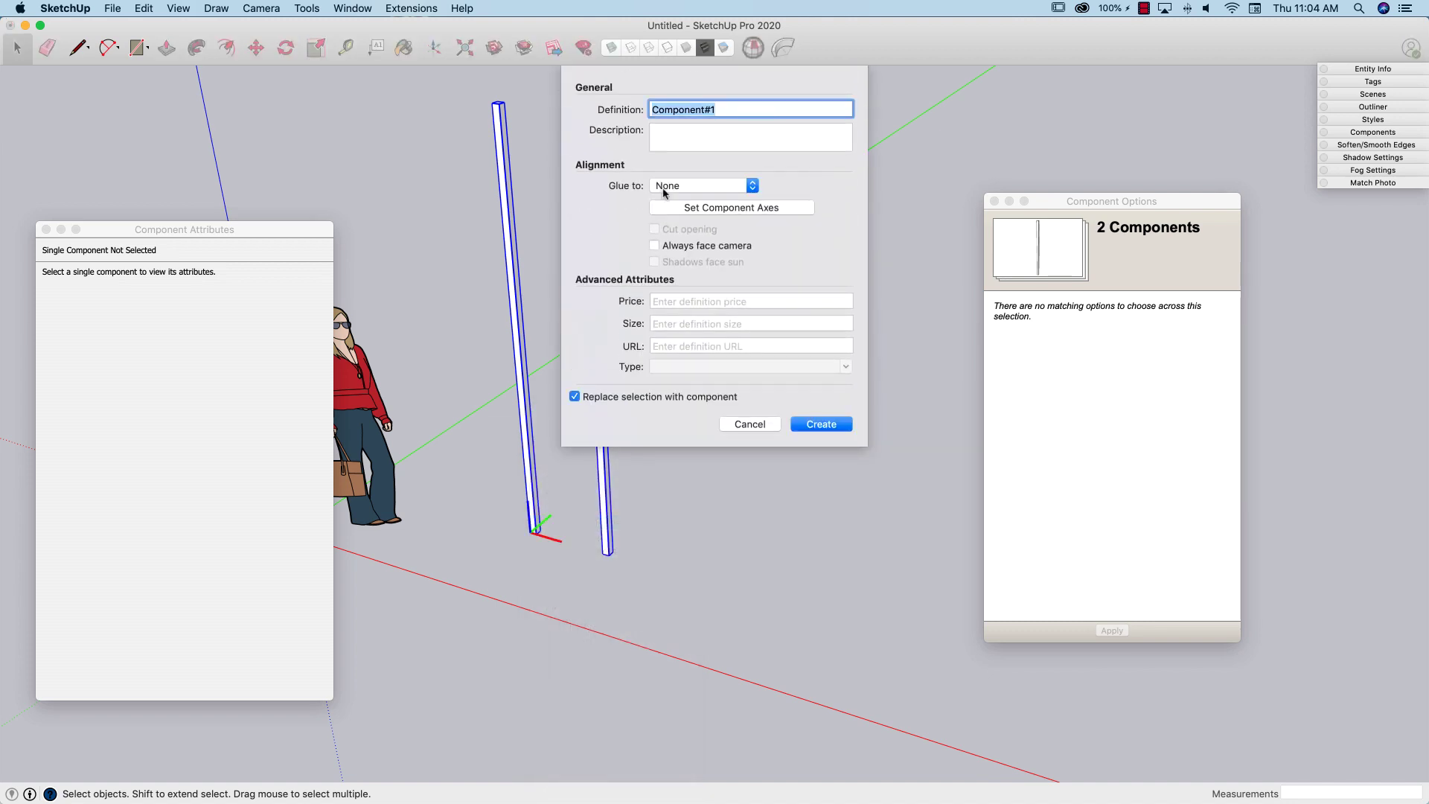
type("Ladder")
key("Return")
middle_click_drag(590, 213, 728, 484)
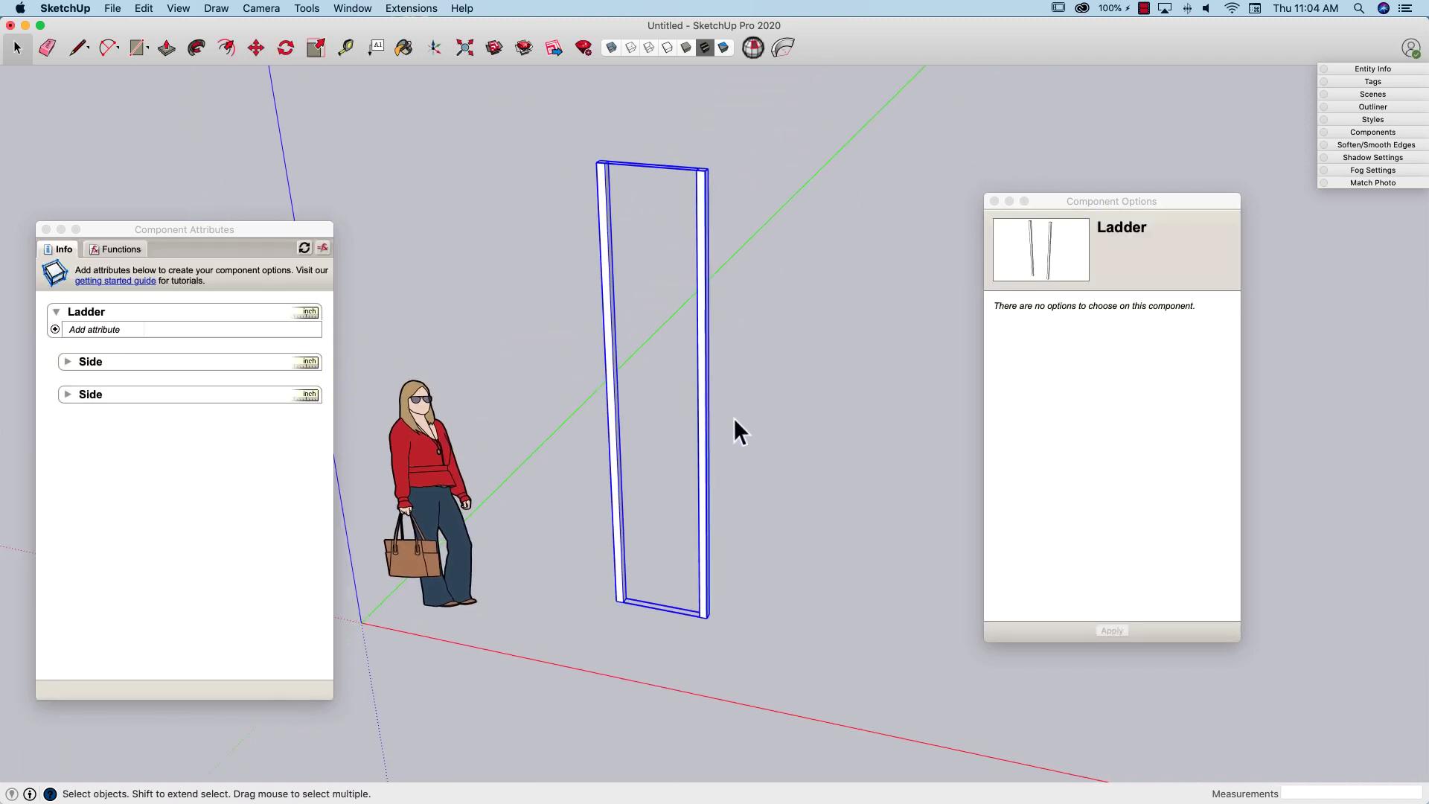
Edit the Ladder and explode the right Side leg into loose geometry.
double_click(618, 588)
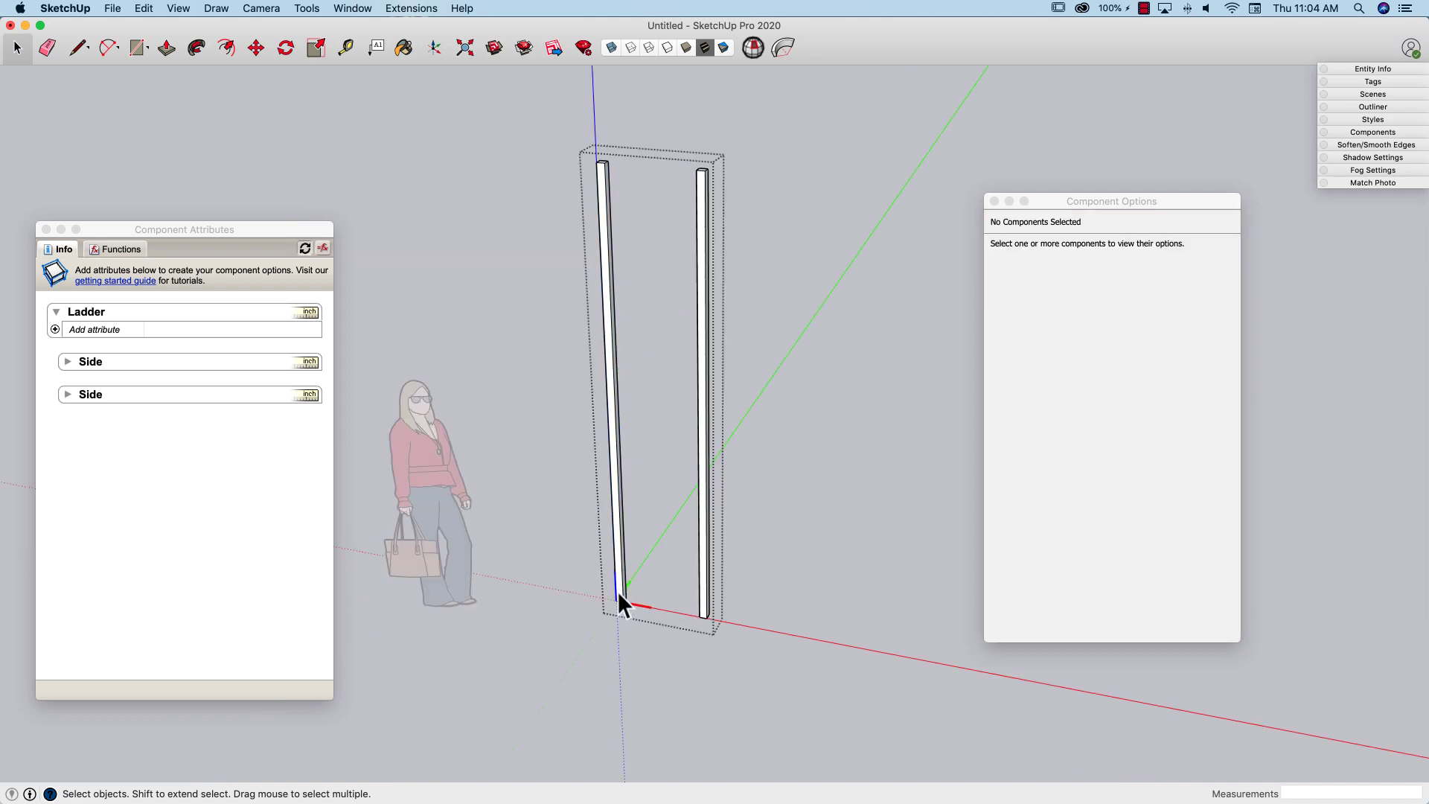
scroll(530, 628, "up", 5)
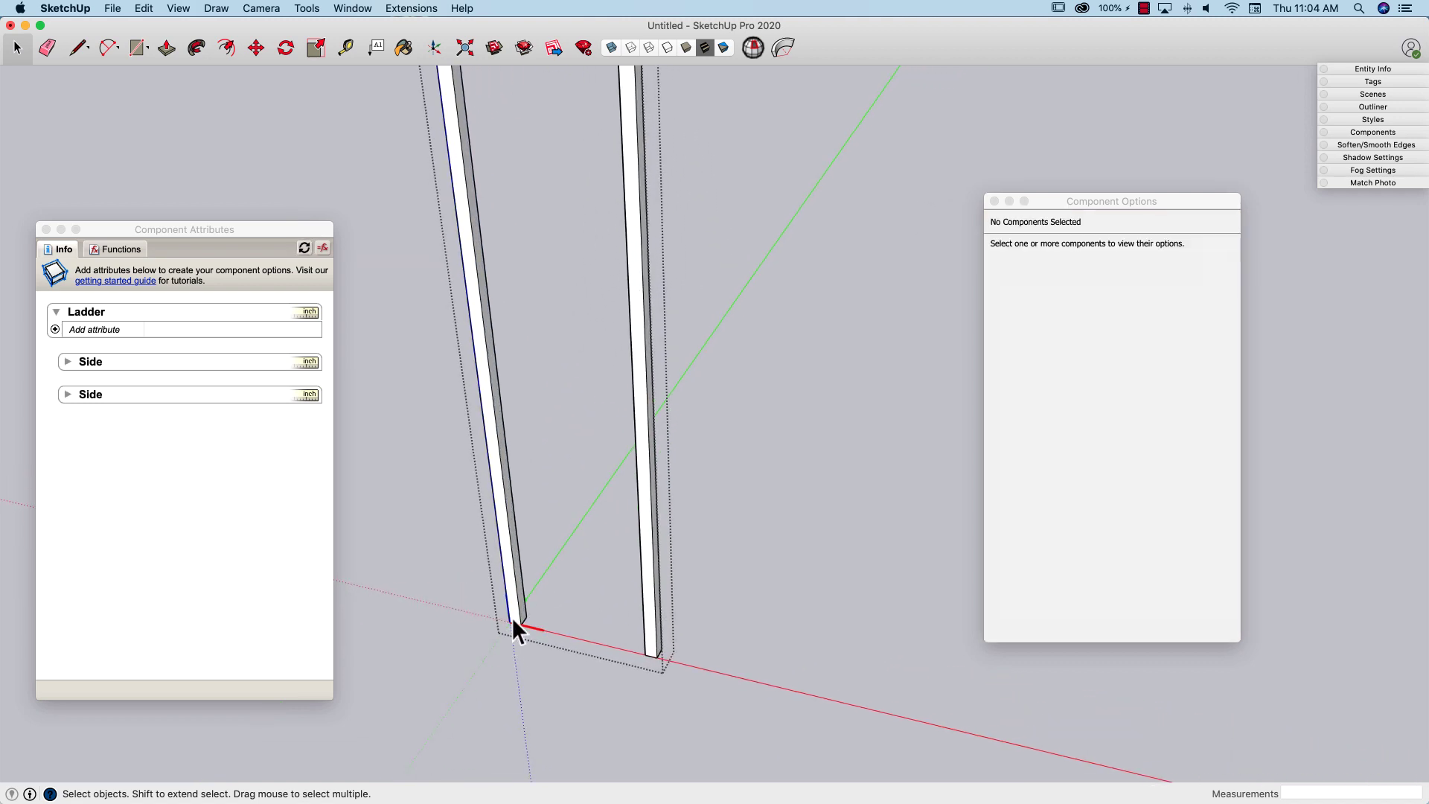
middle_click_drag(512, 618, 624, 417)
scroll(624, 417, "down", 3)
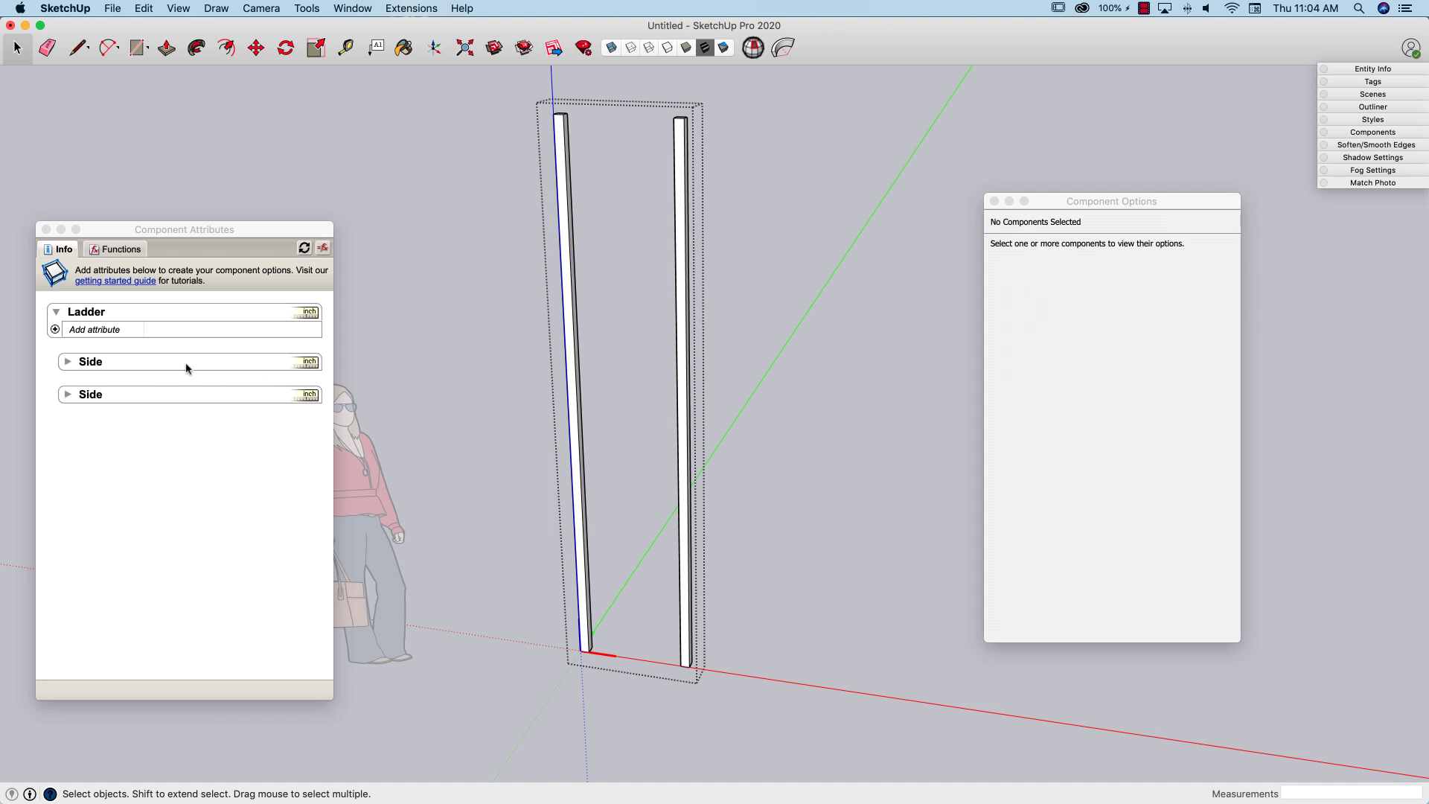
left_click(685, 345)
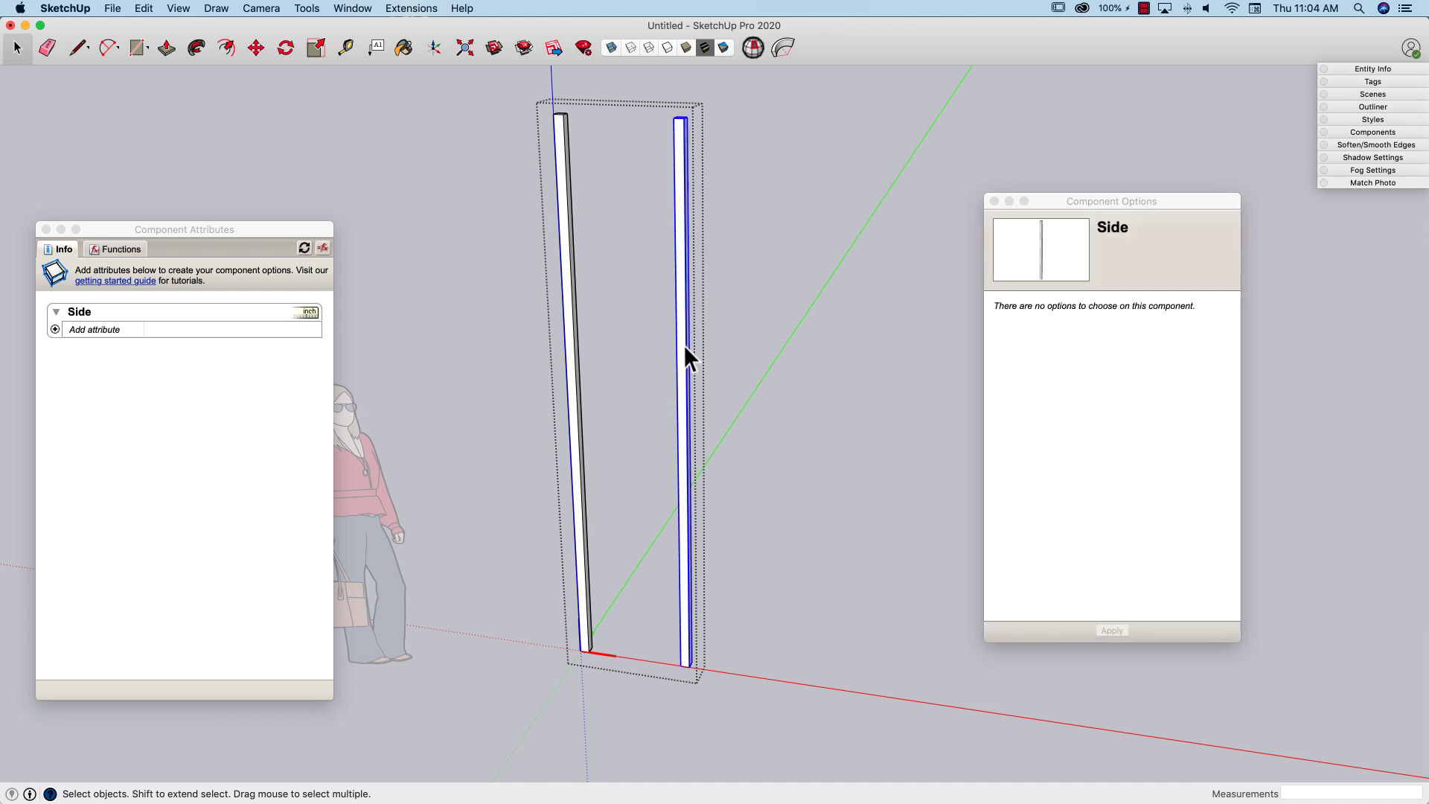
right_click(685, 346)
left_click(720, 430)
left_click(623, 335)
left_click(685, 307)
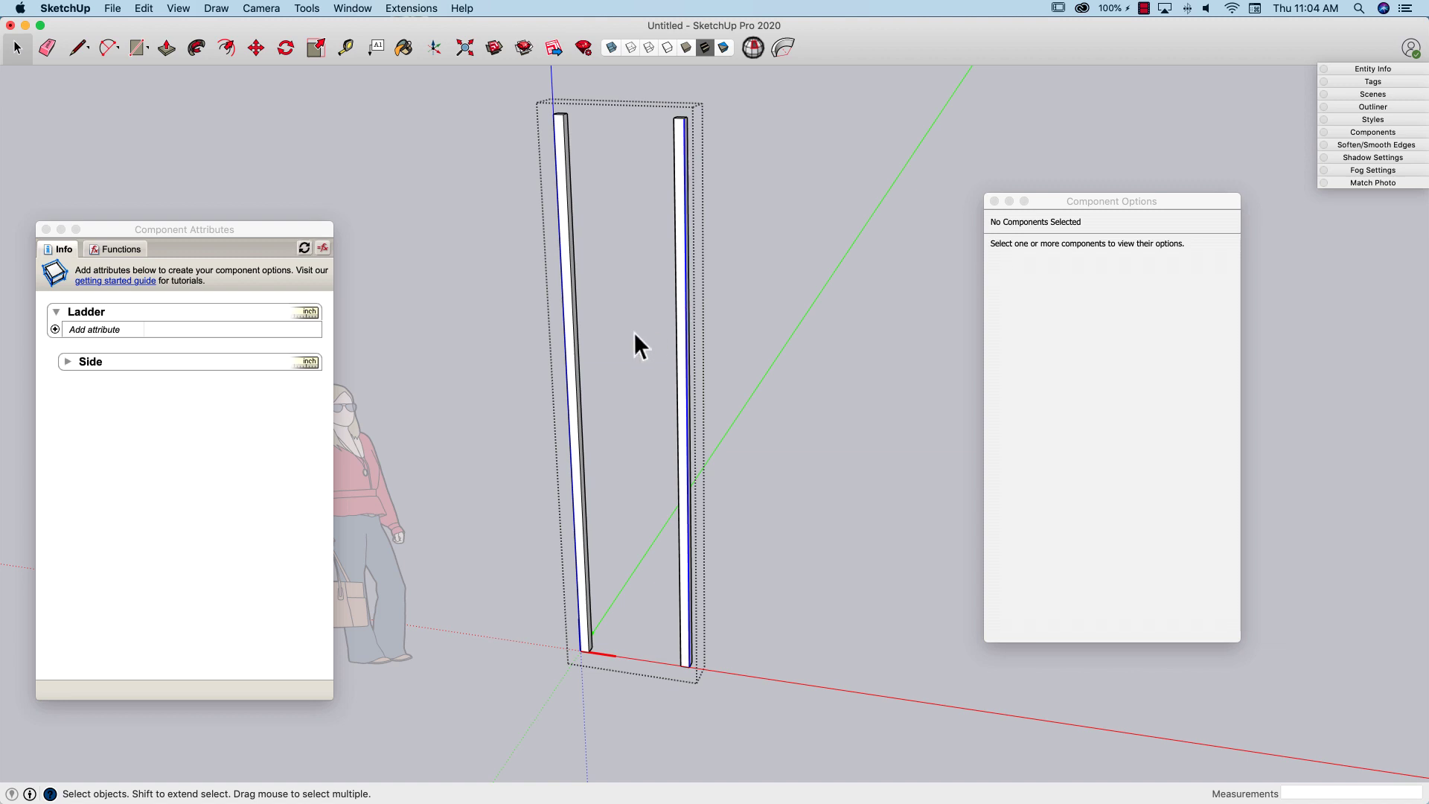
Explode the left Side leg into loose geometry and leave the Ladder edit.
left_click(573, 363)
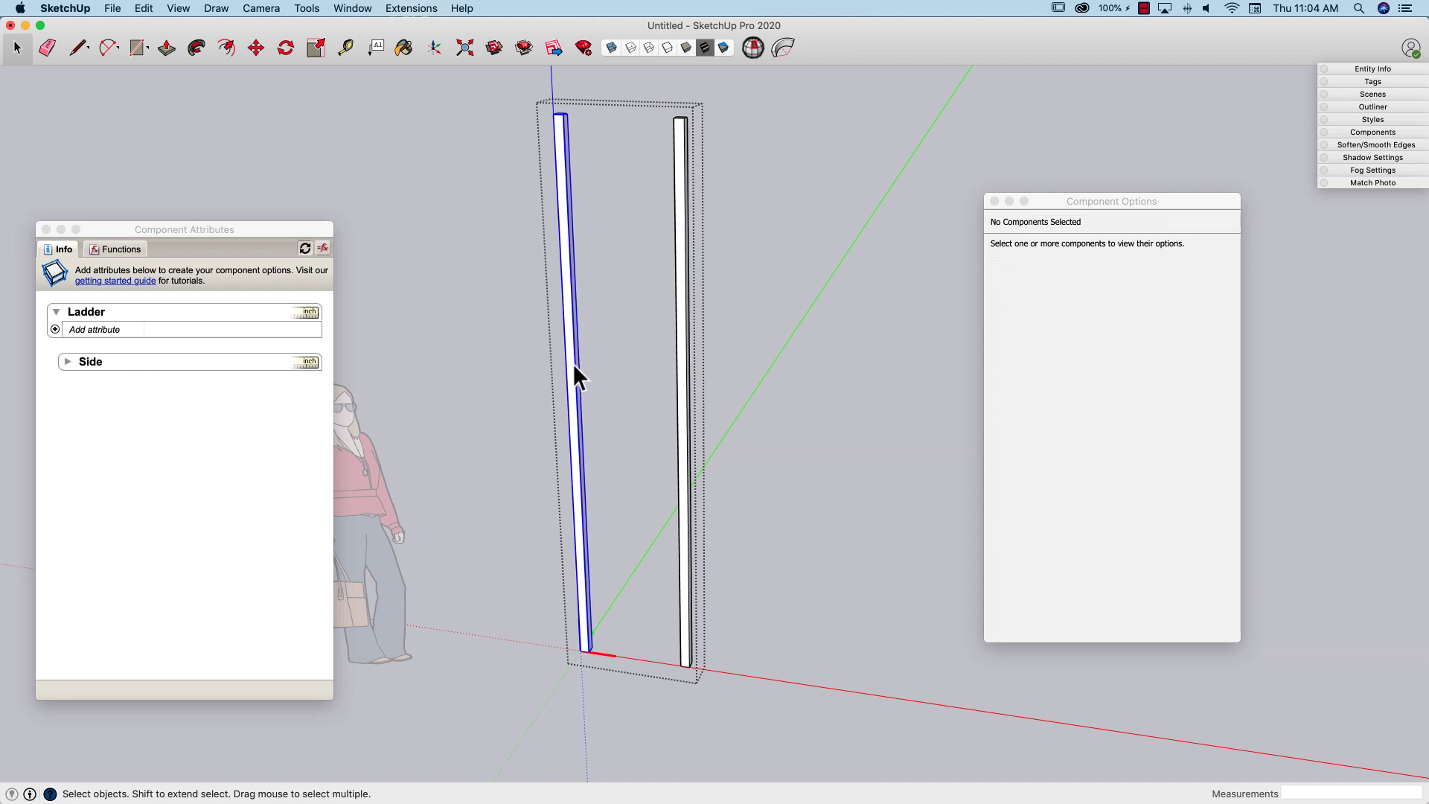
right_click(573, 363)
left_click(629, 430)
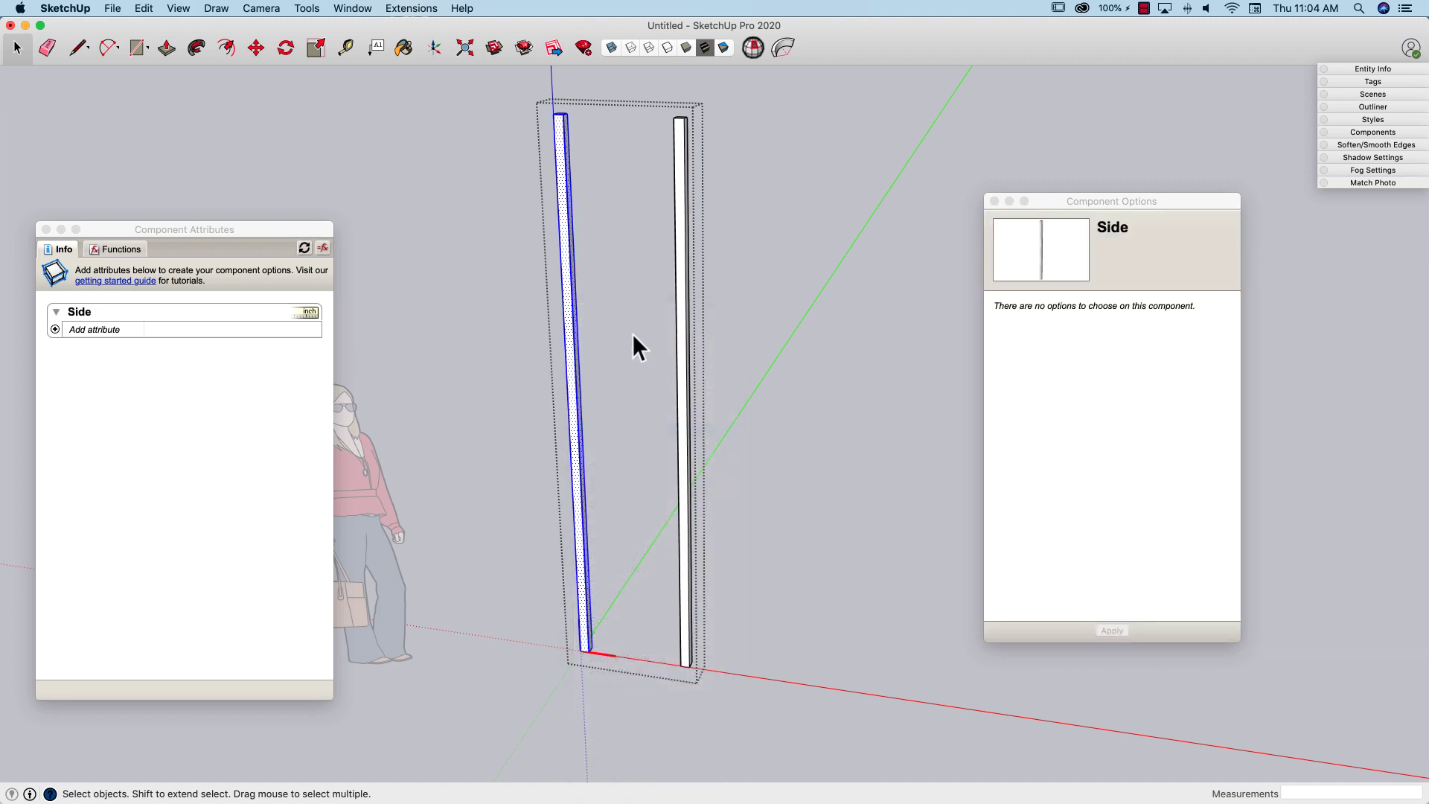
left_click(458, 319)
left_click(652, 350)
left_click(685, 352)
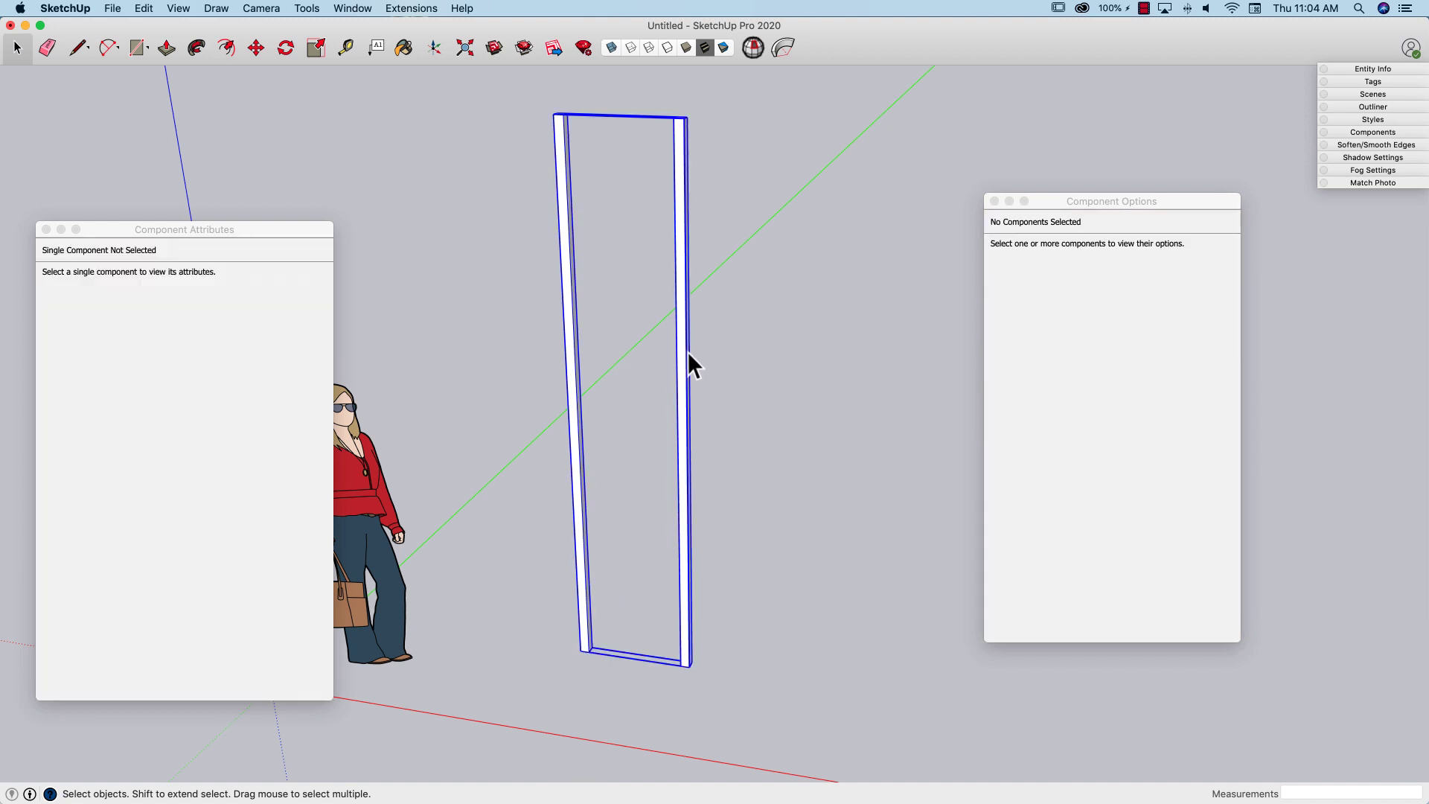
Inside the Ladder, make the left leg a component named Left Side.
double_click(575, 311)
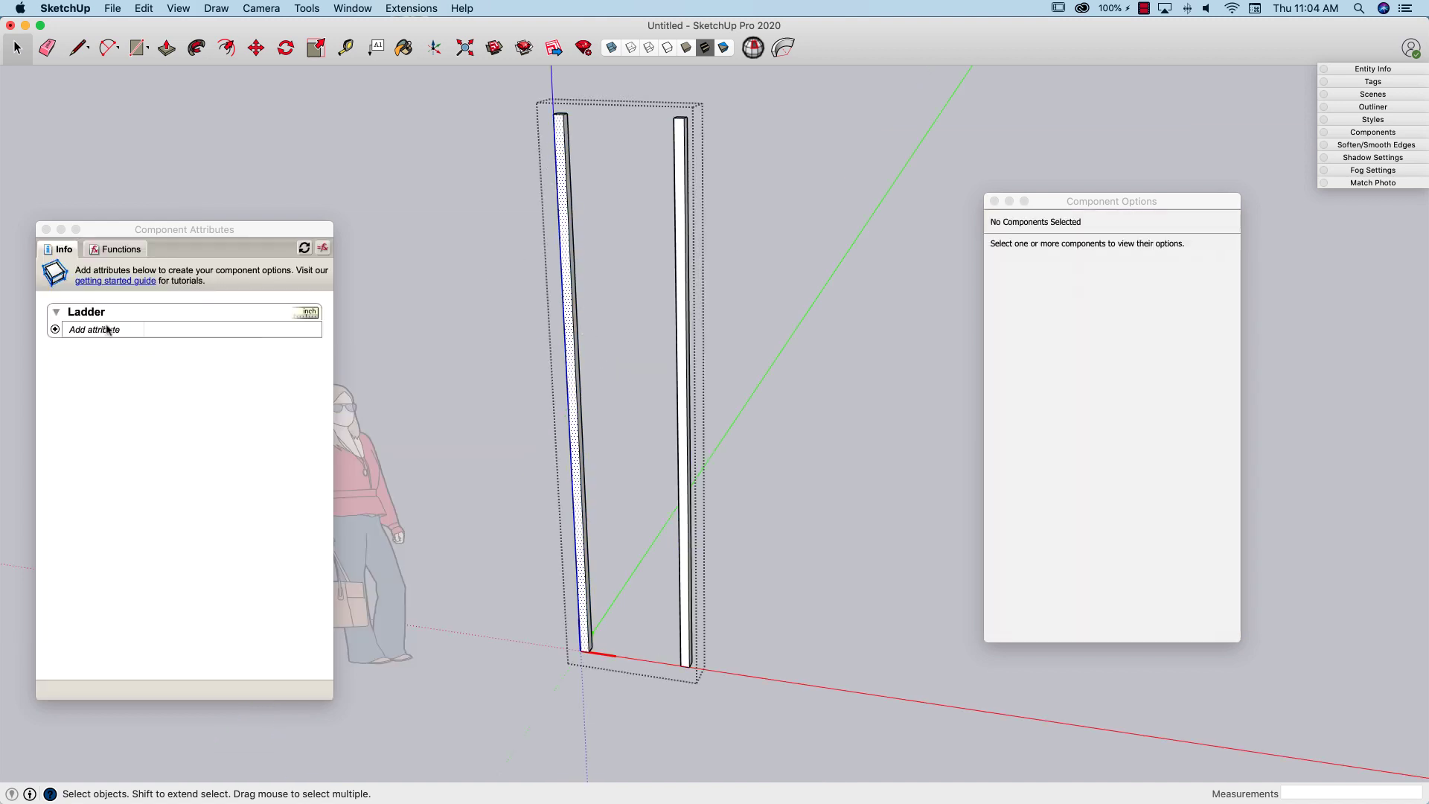
left_click_drag(560, 219, 612, 709)
right_click(588, 639)
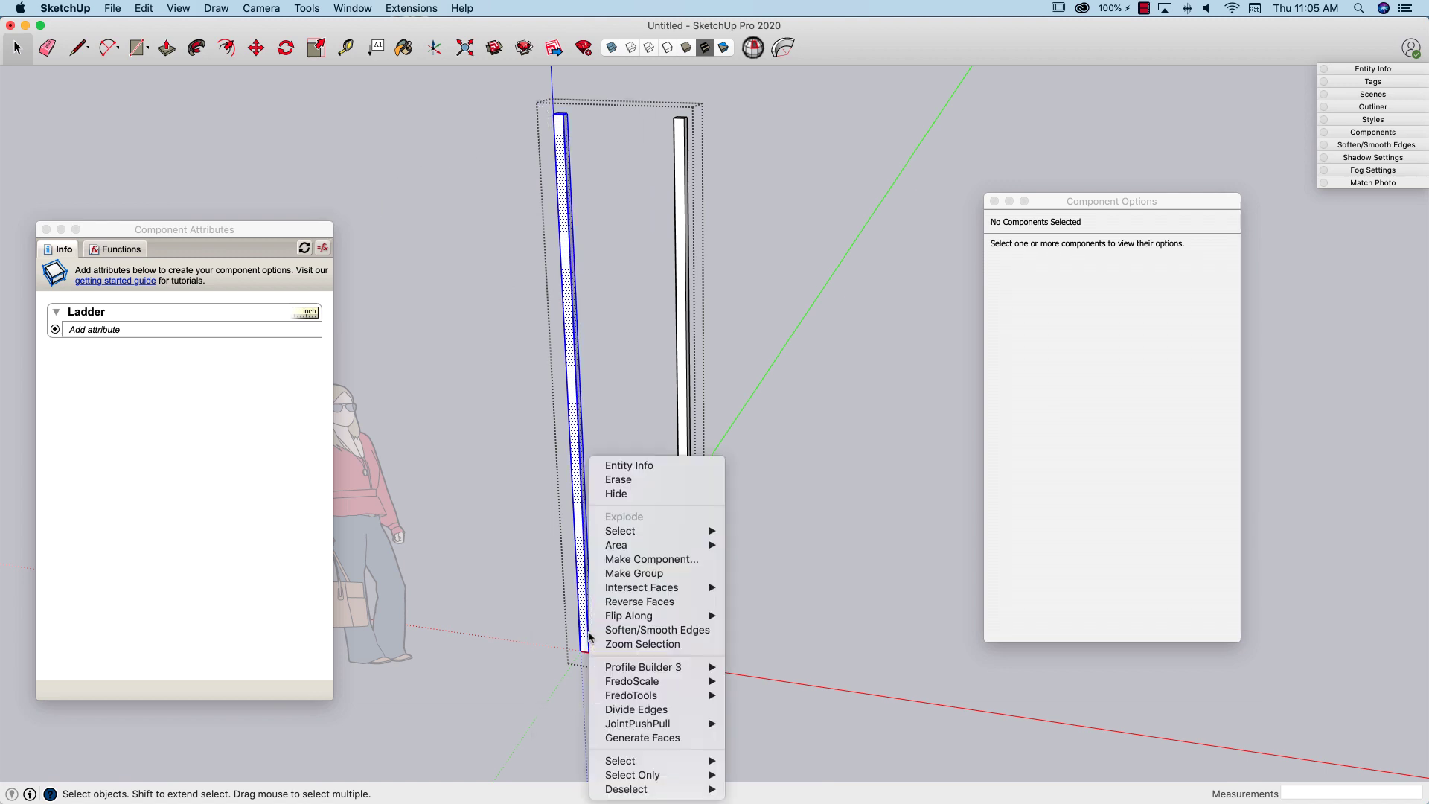
left_click(658, 560)
type("Left Side")
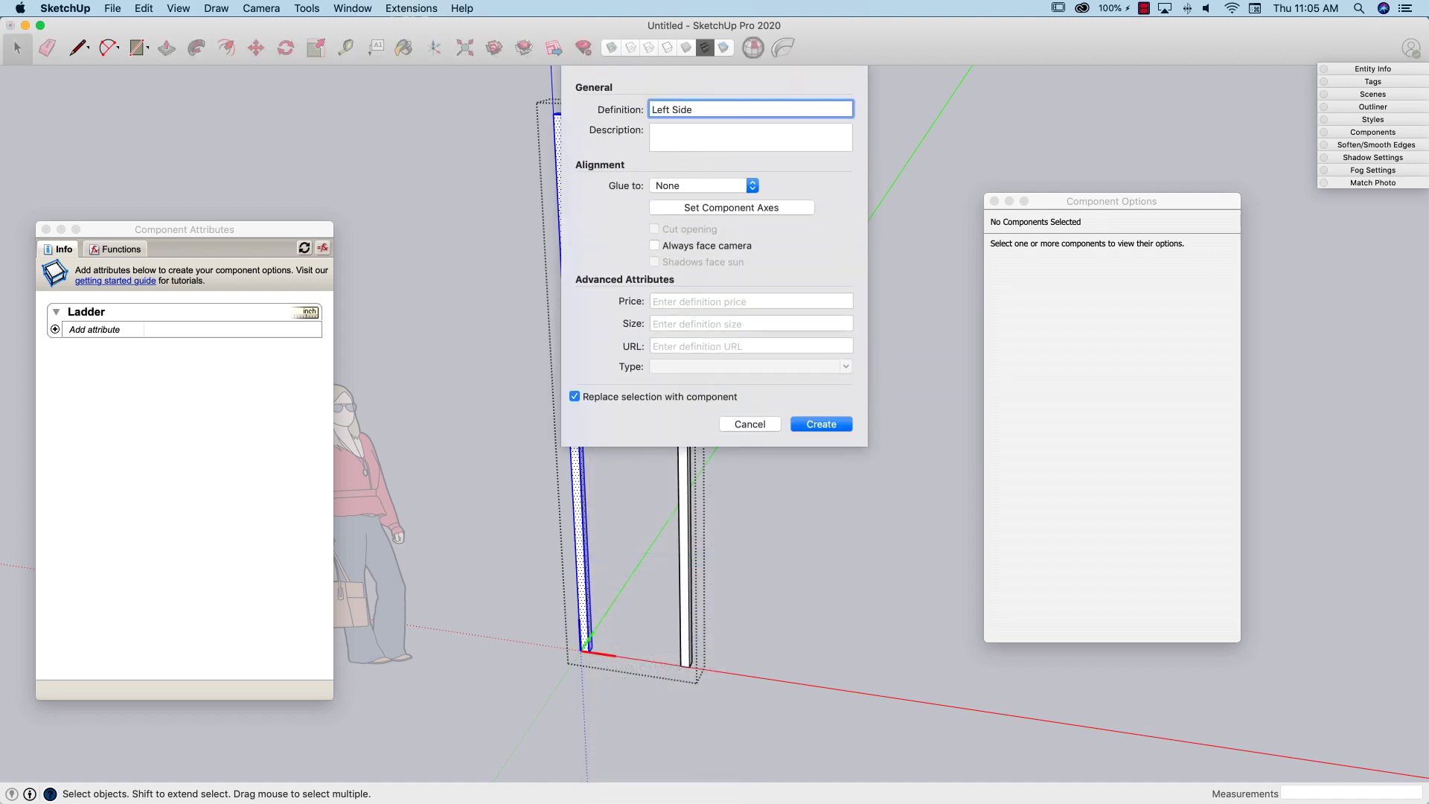
key("Return")
Make the right leg a component named Right Side.
left_click_drag(661, 118, 718, 689)
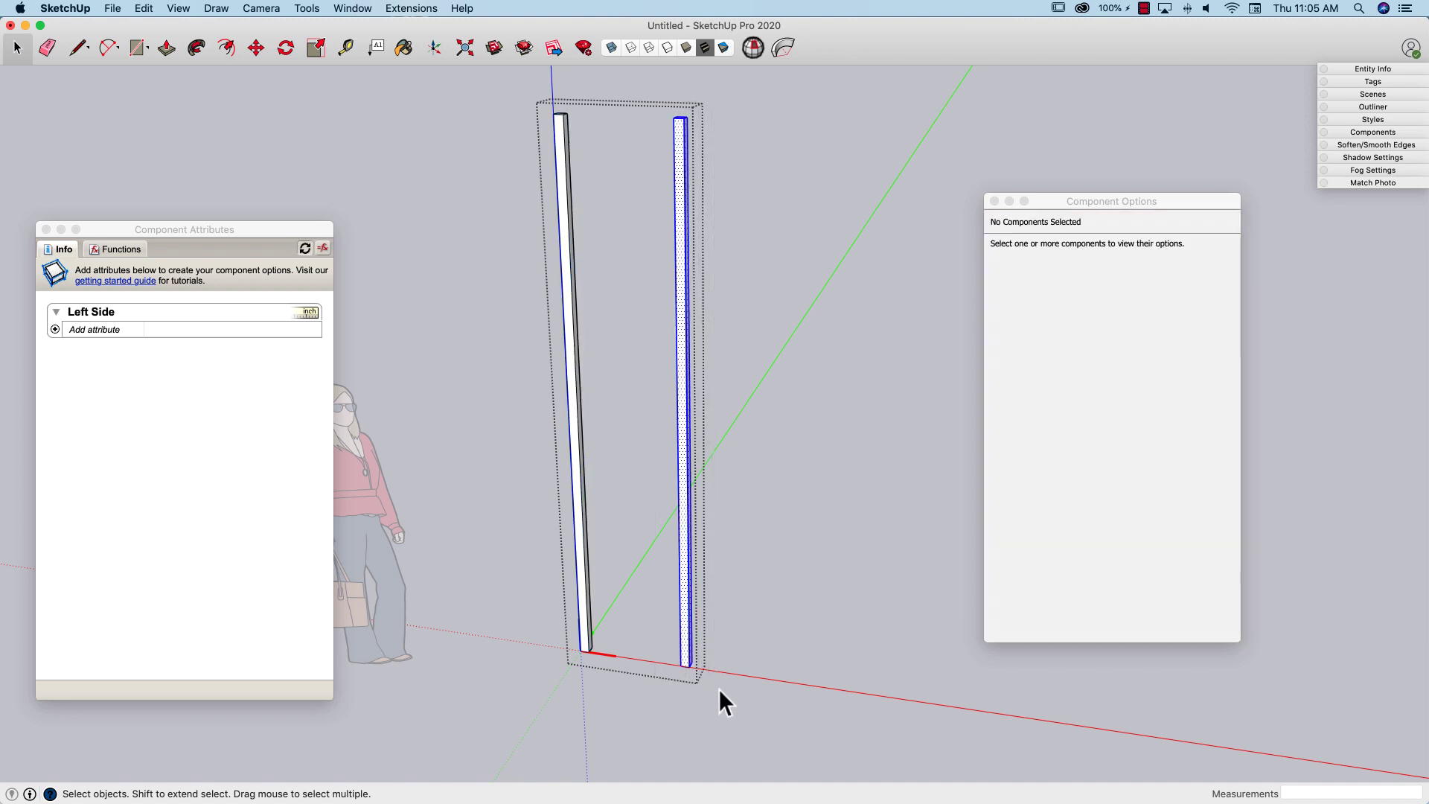
right_click(682, 624)
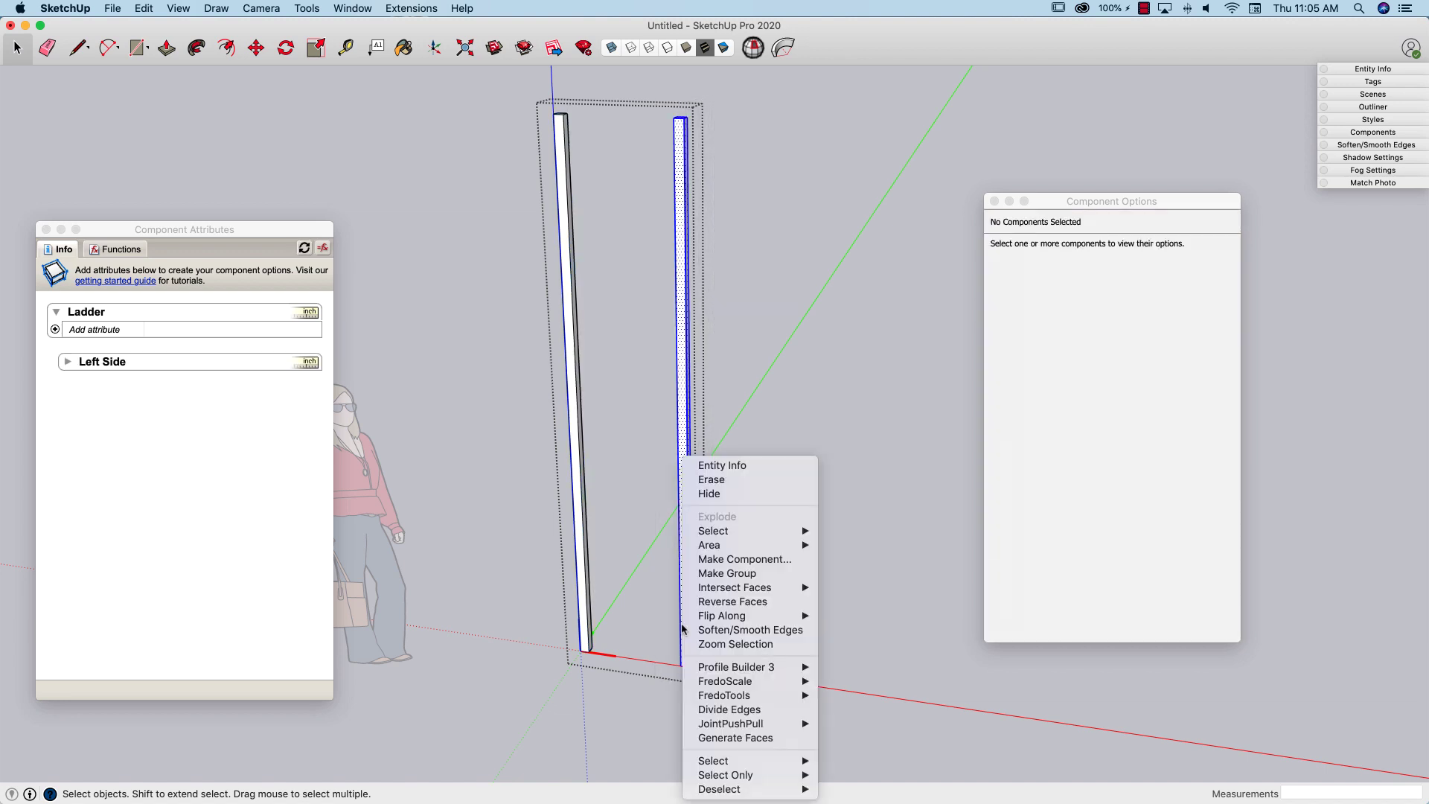
left_click(717, 559)
type("RIght S")
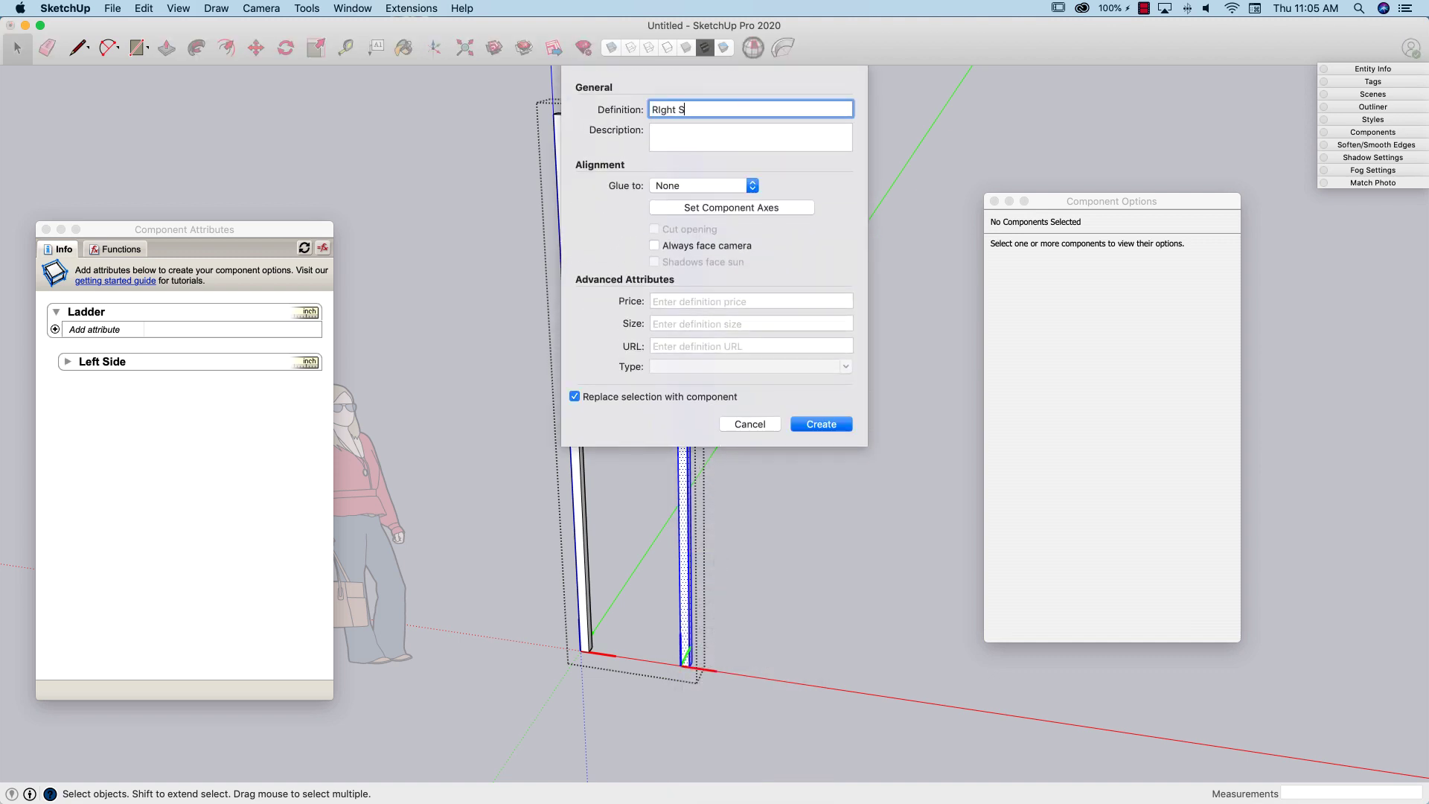
type("ide")
key("Return")
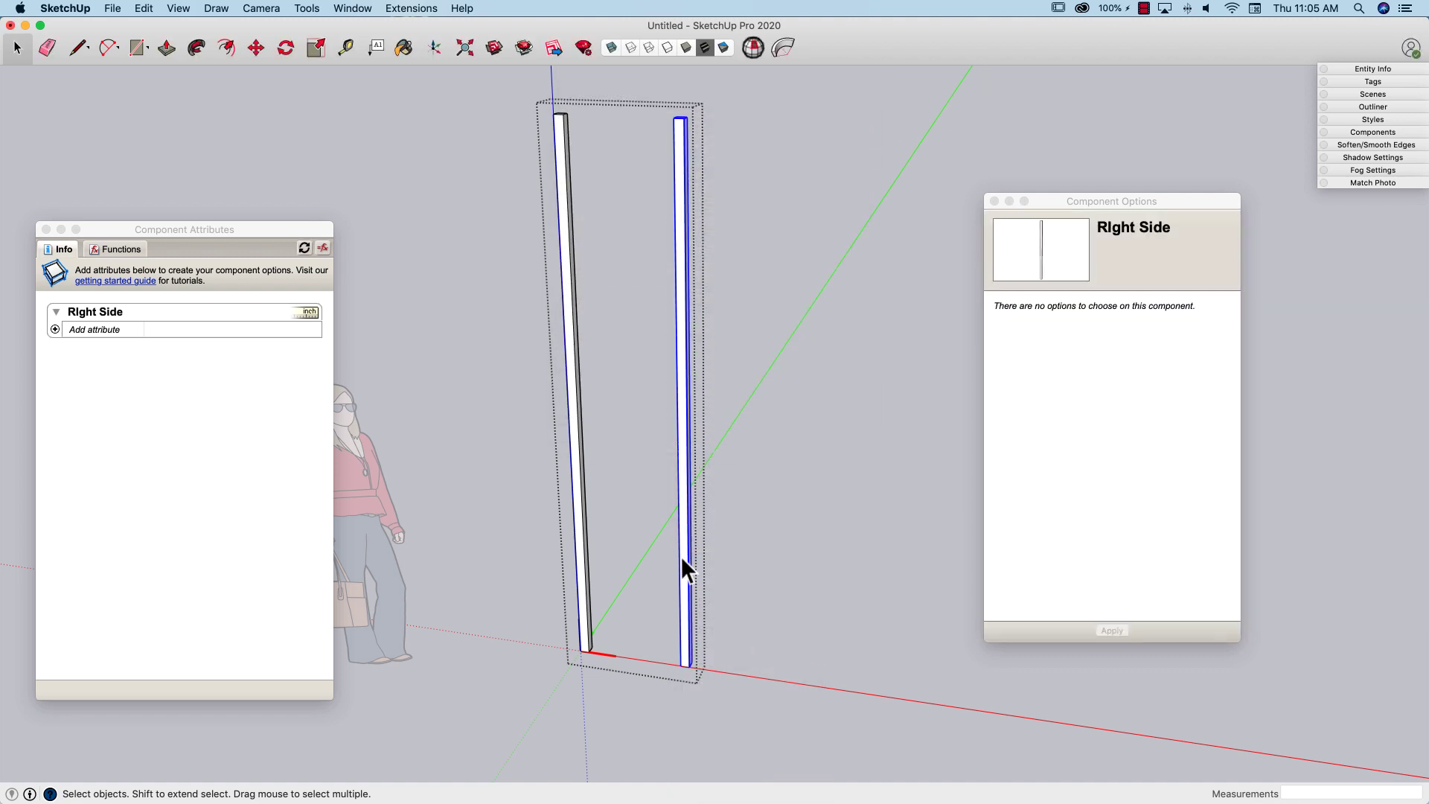
left_click(641, 512)
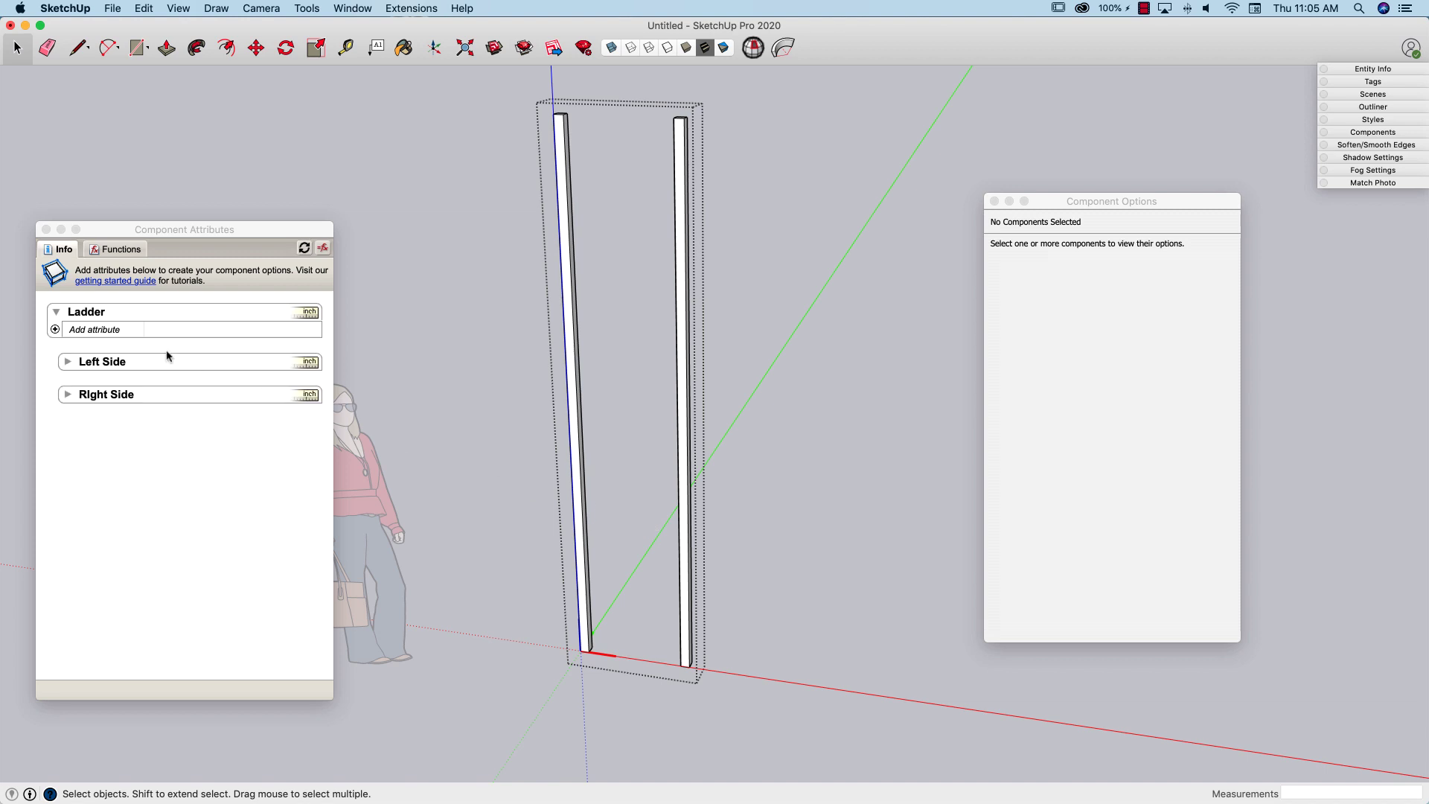
Draw a helper line from the left leg's base partway up the leg.
scroll(600, 662, "up", 2)
scroll(600, 647, "up", 4)
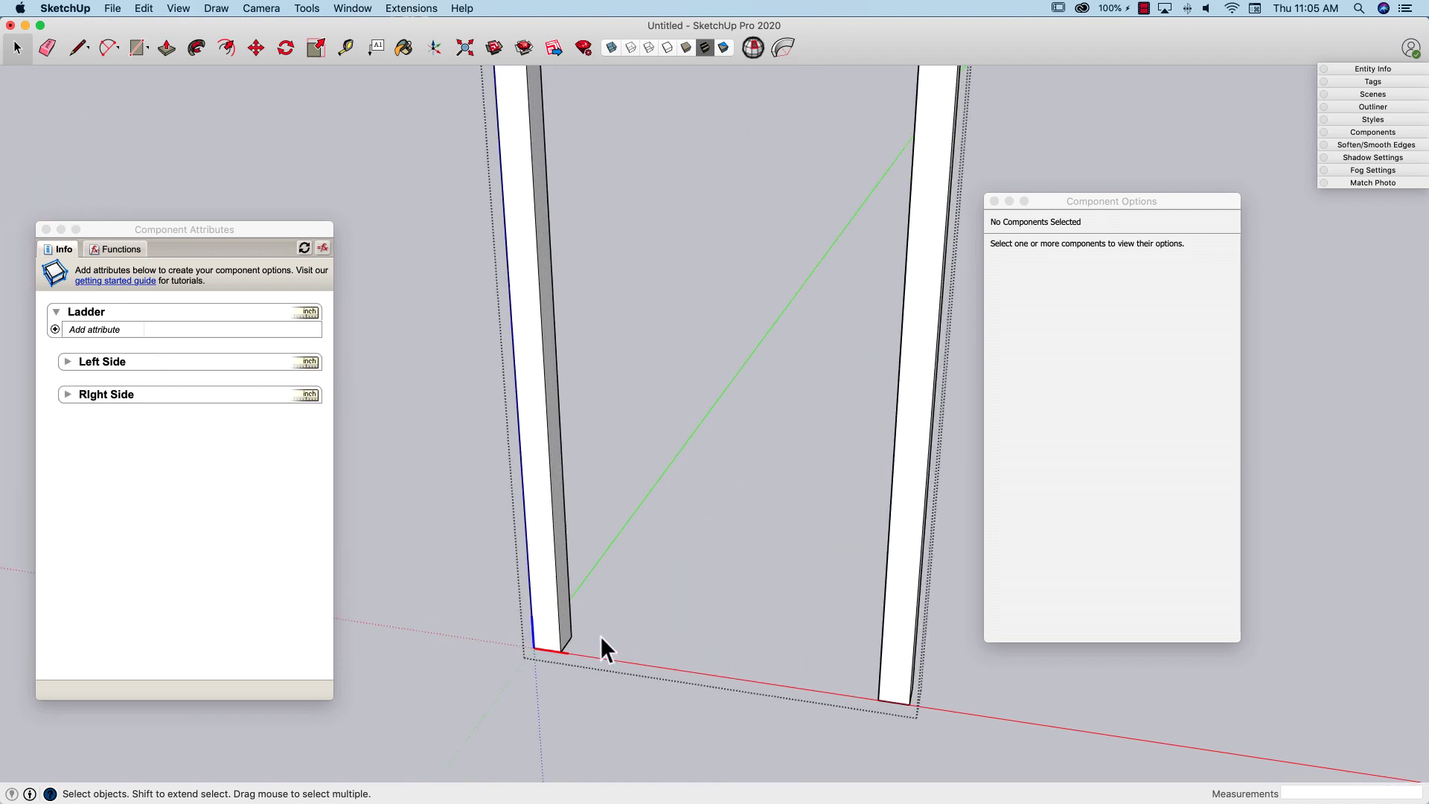
middle_click_drag(600, 637, 443, 642)
key("l")
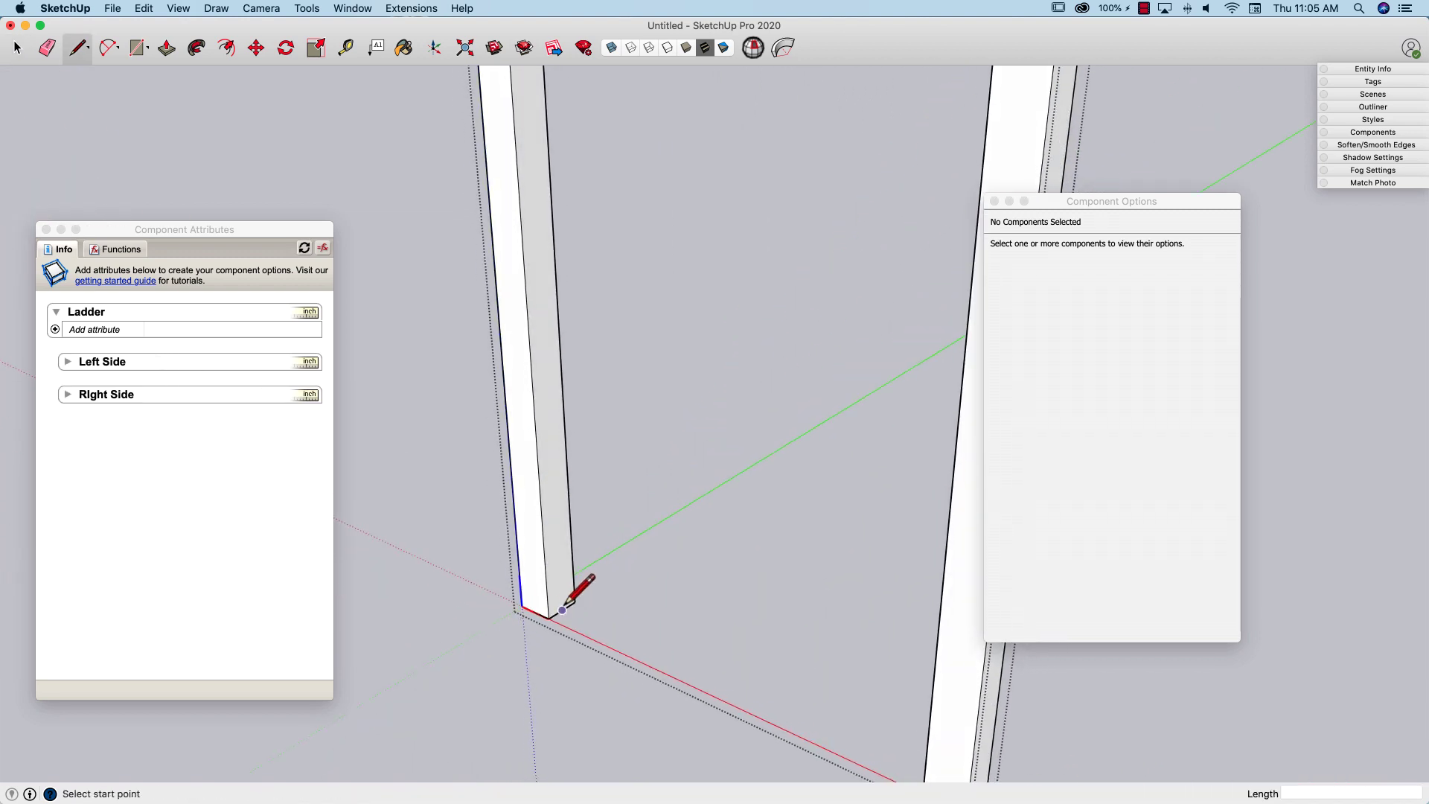
left_click(562, 611)
left_click(554, 480)
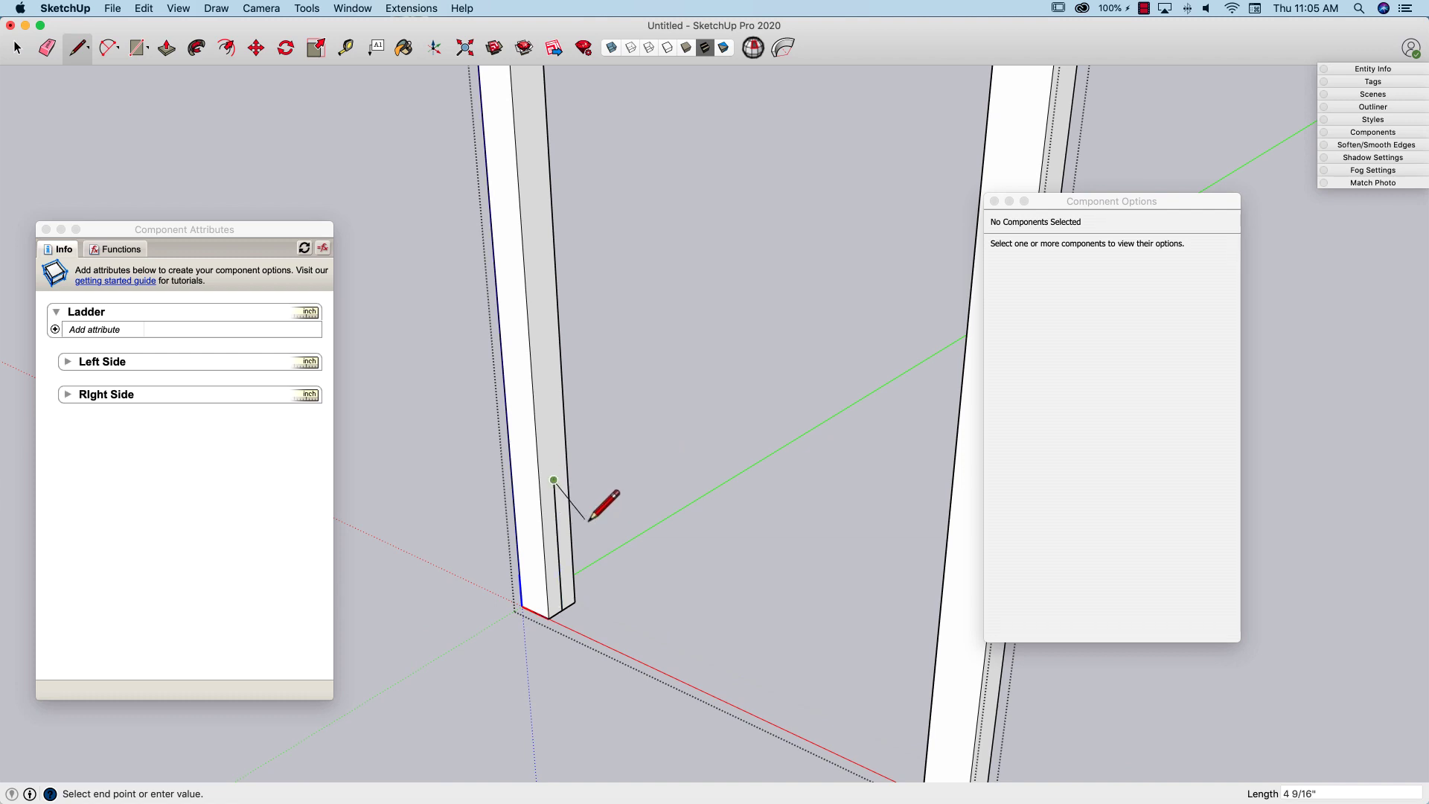
key("space")
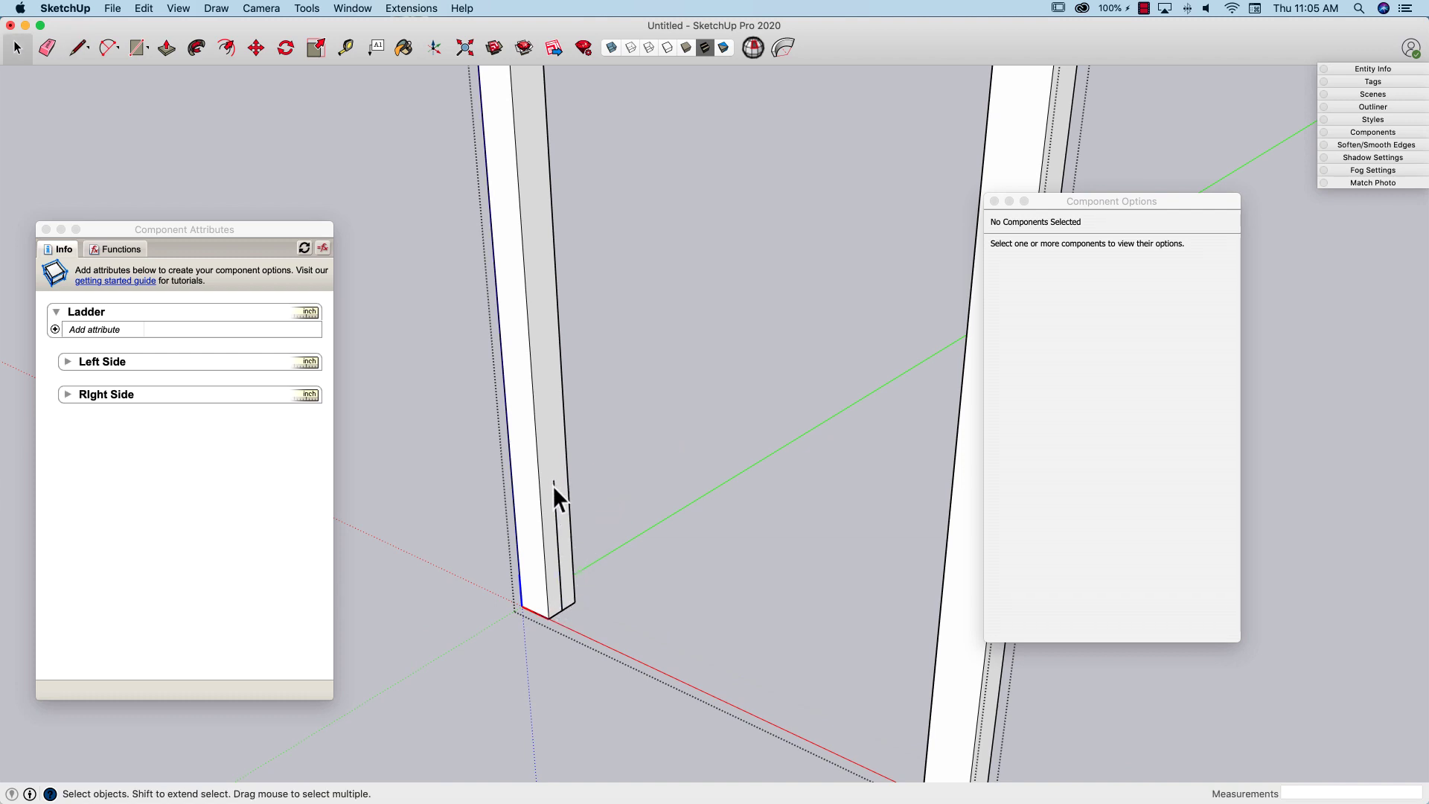
Draw a 1 by 1 inch square at the line's top, erase the helper line, and start pulling it.
key("r")
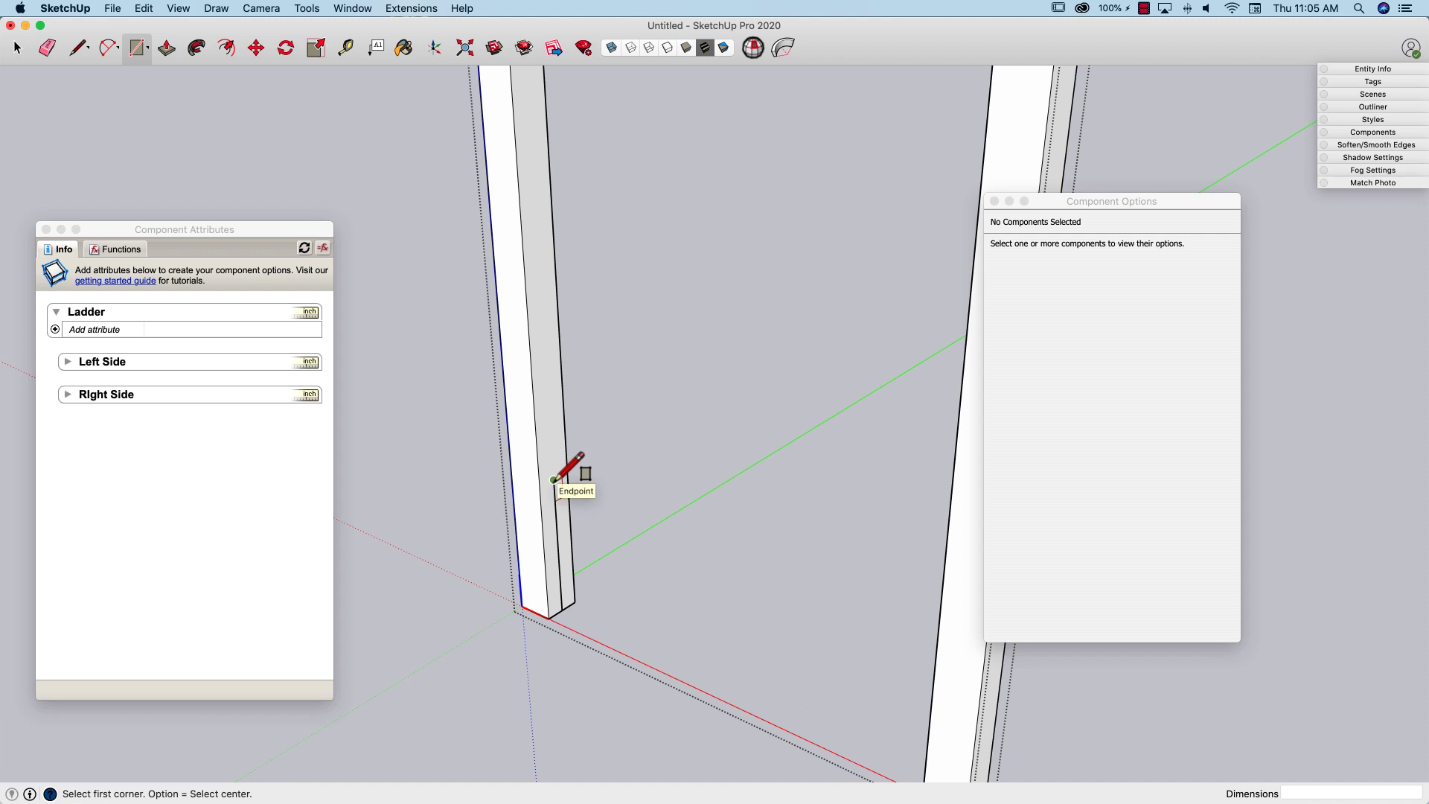
left_click(554, 480)
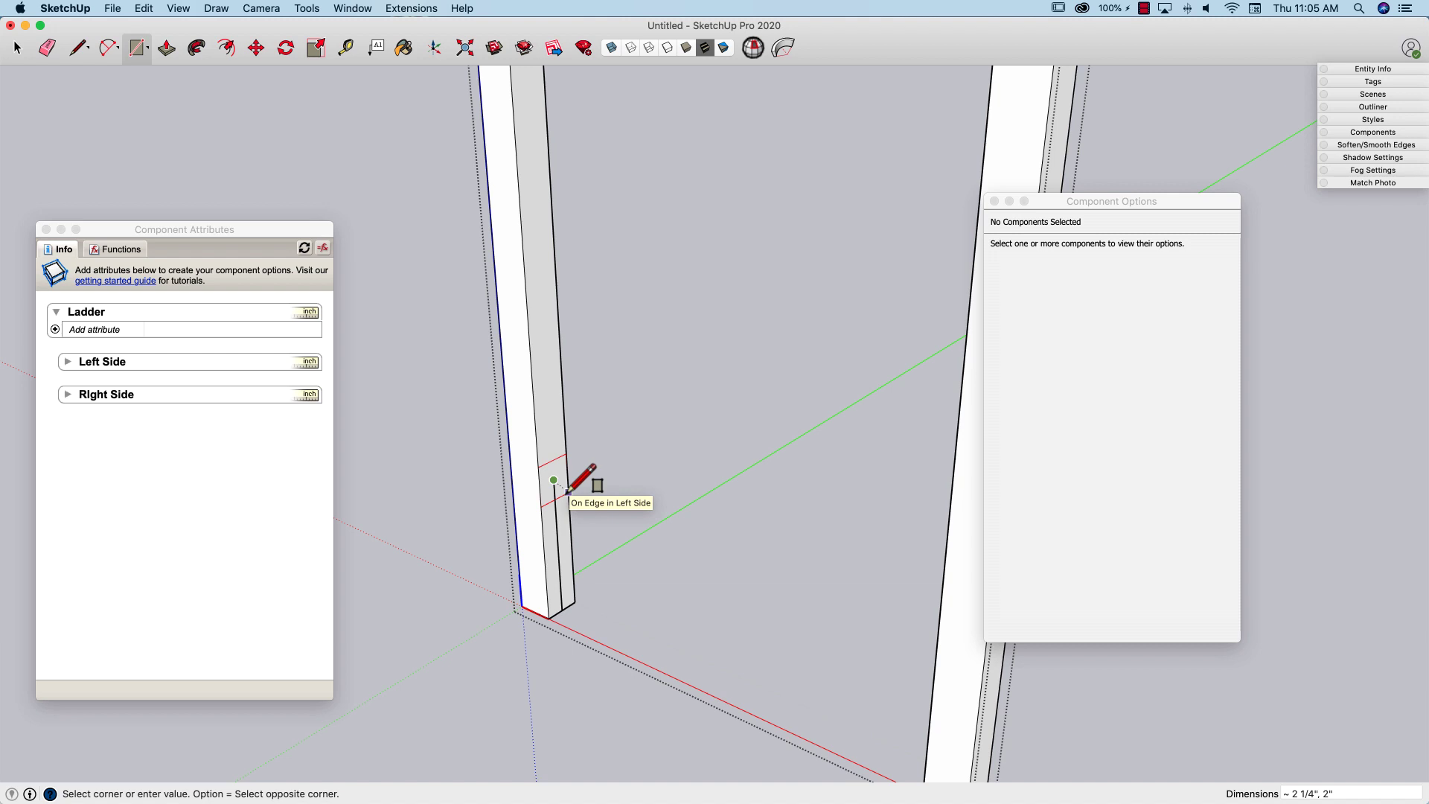
type("1,1")
key("Return")
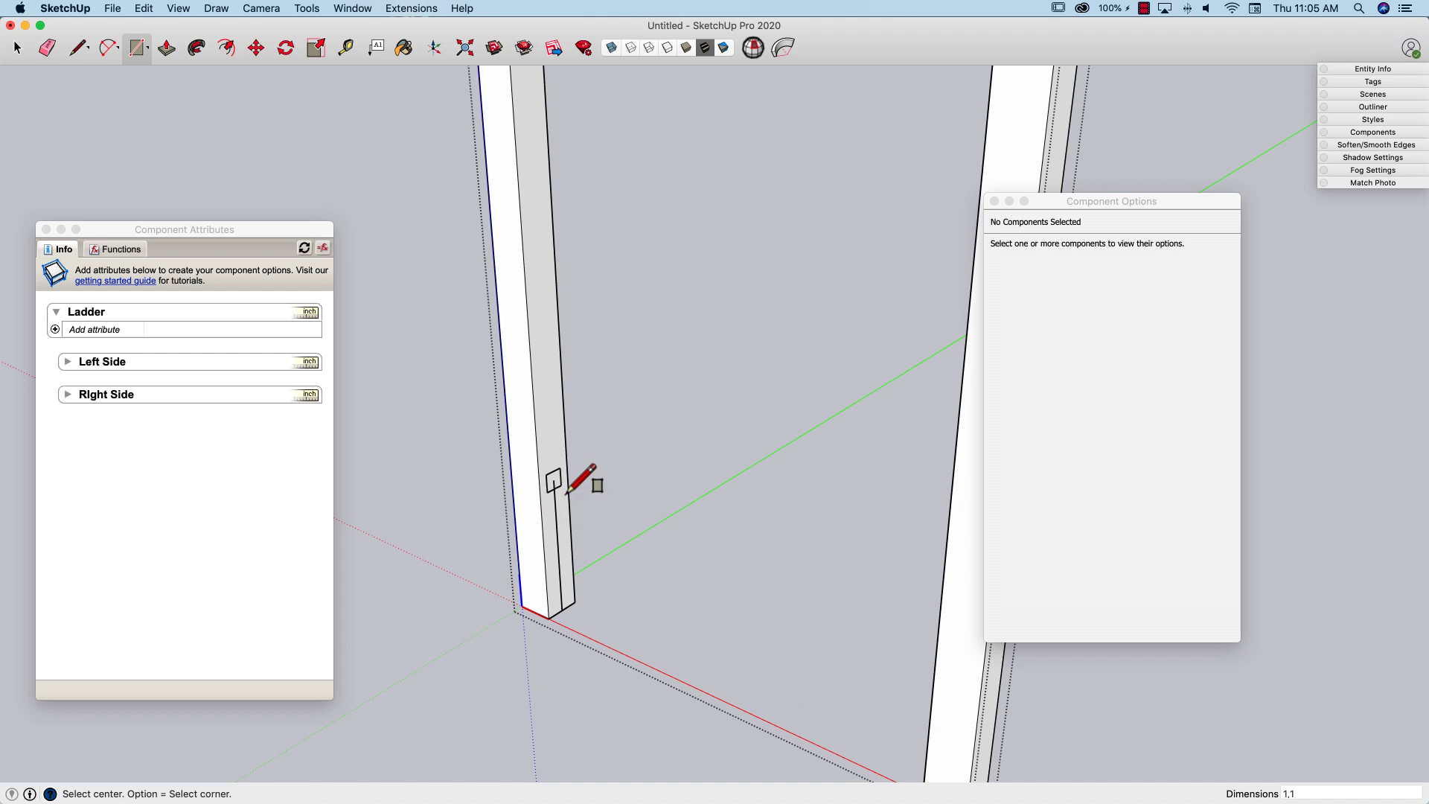
key("e")
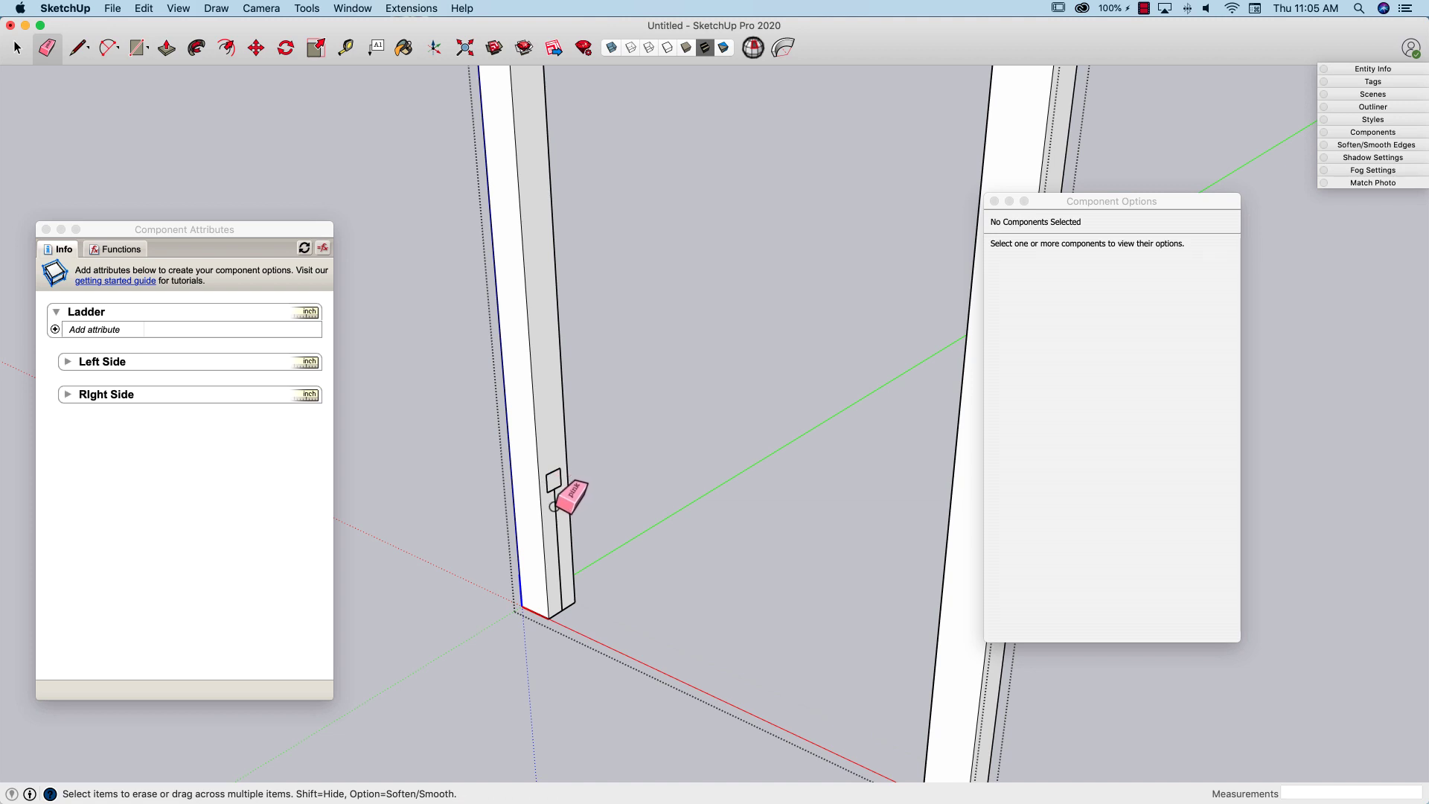
left_click(562, 513)
key("p")
left_click(554, 495)
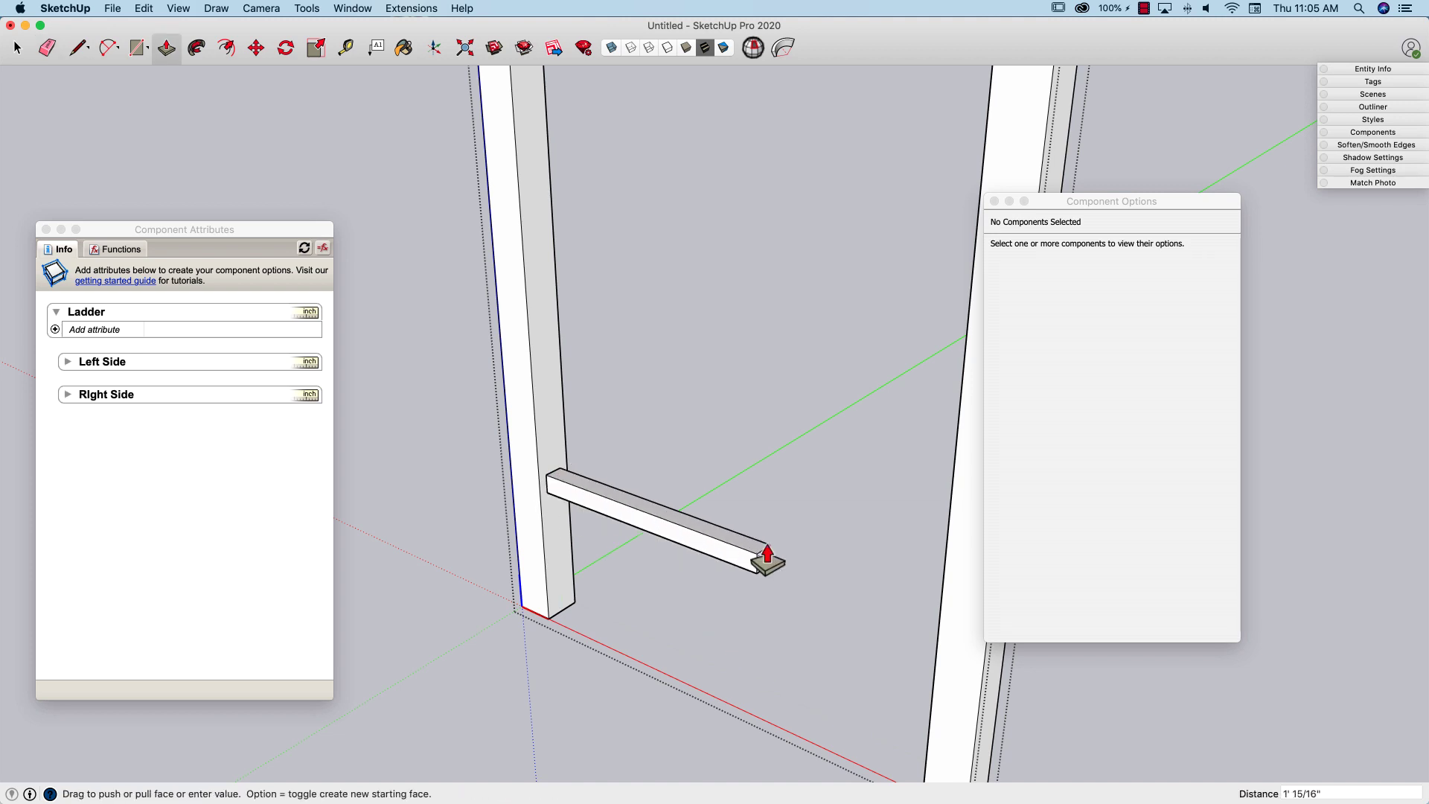
scroll(781, 521, "down", 3)
Finish the rung at the right leg and make it a component named Rung.
left_click(879, 685)
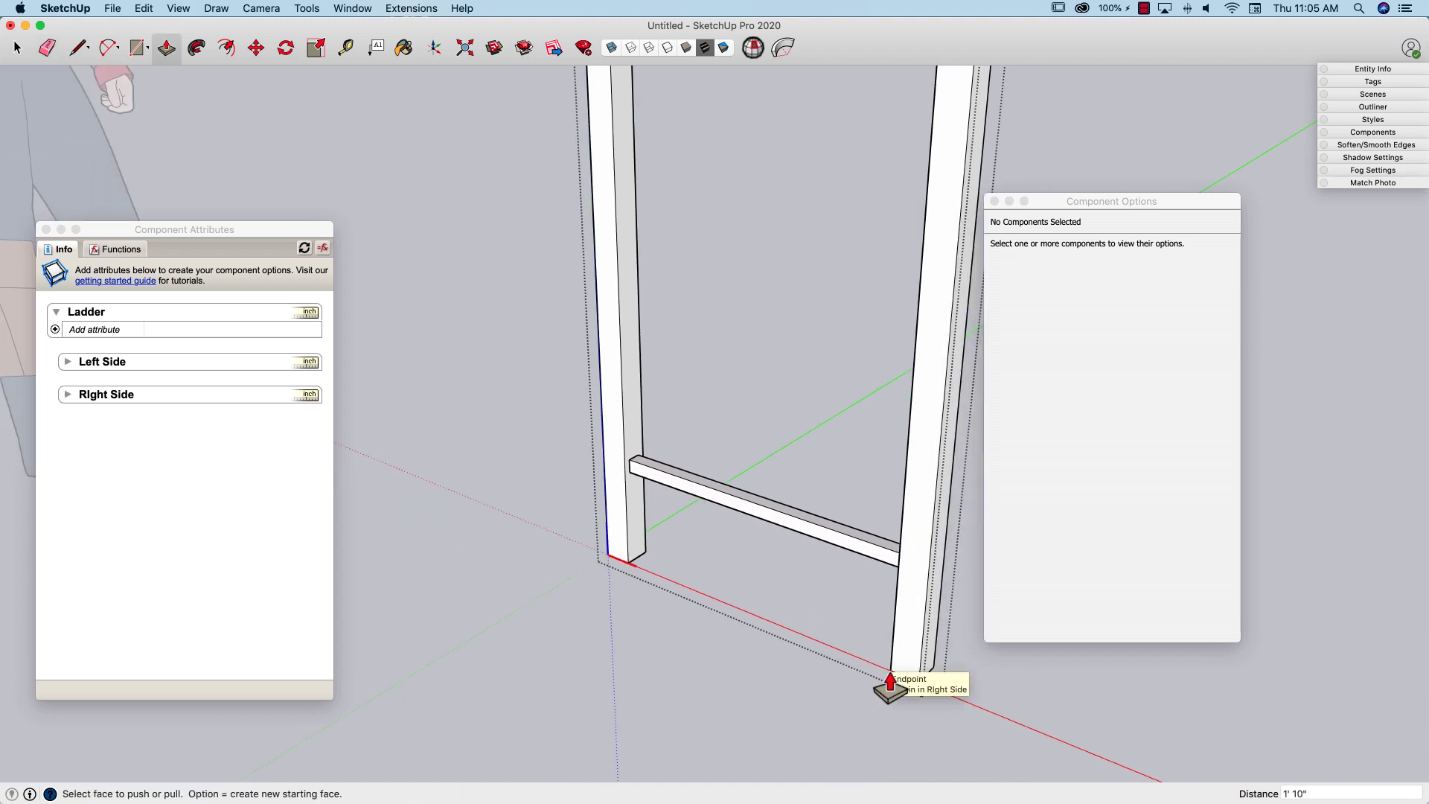
key("space")
left_click(819, 536)
triple_click(819, 536)
right_click(819, 536)
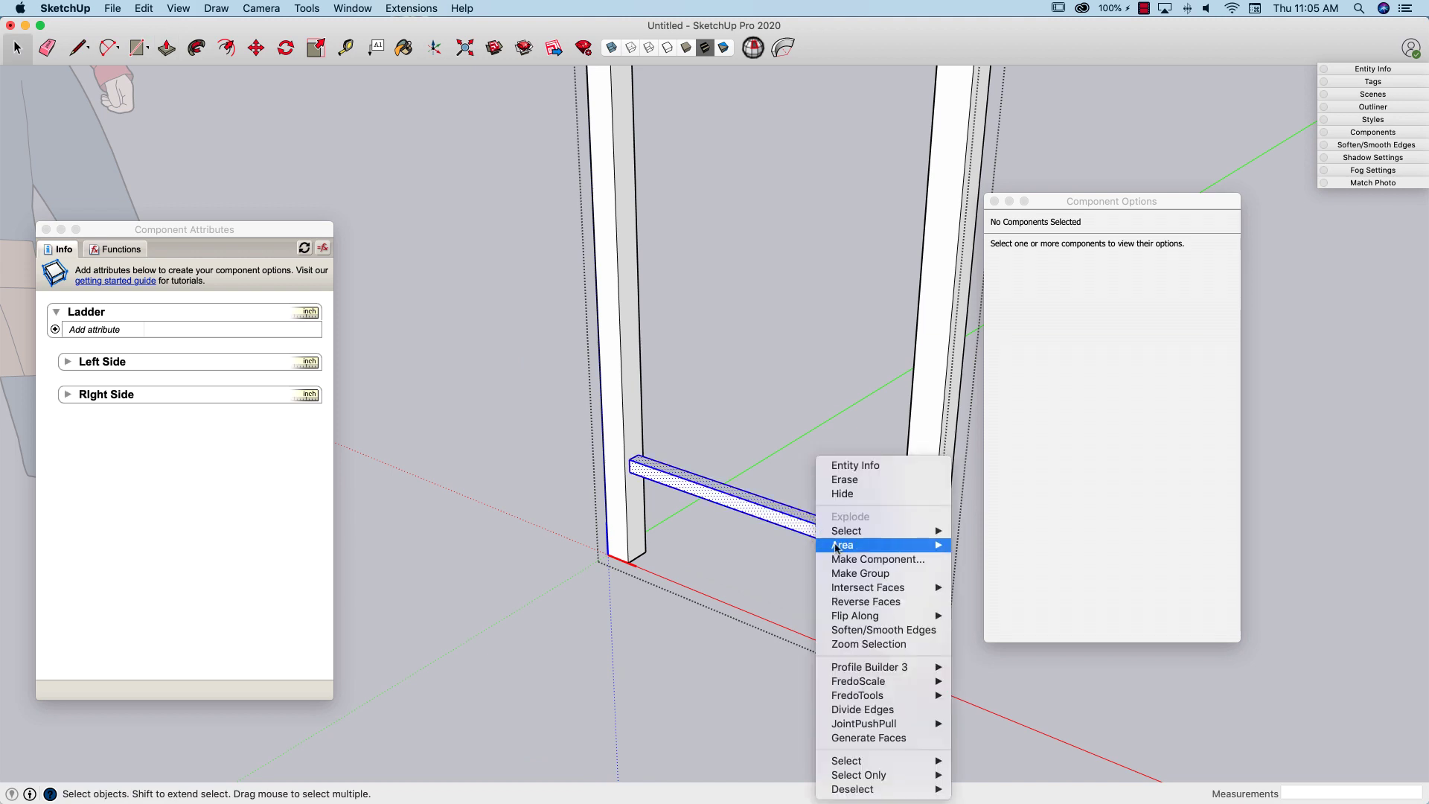
left_click(863, 559)
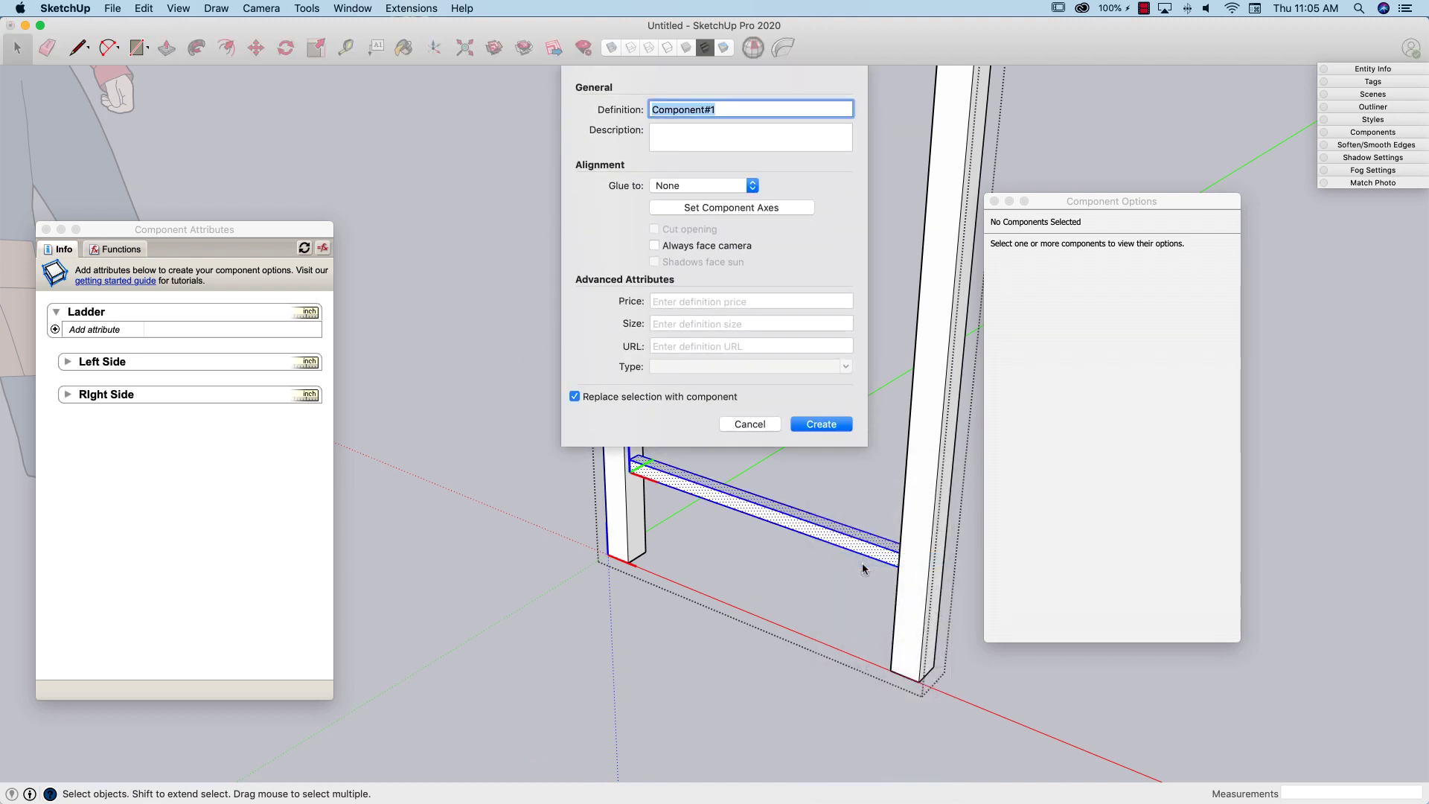
type("Rung")
key("Return")
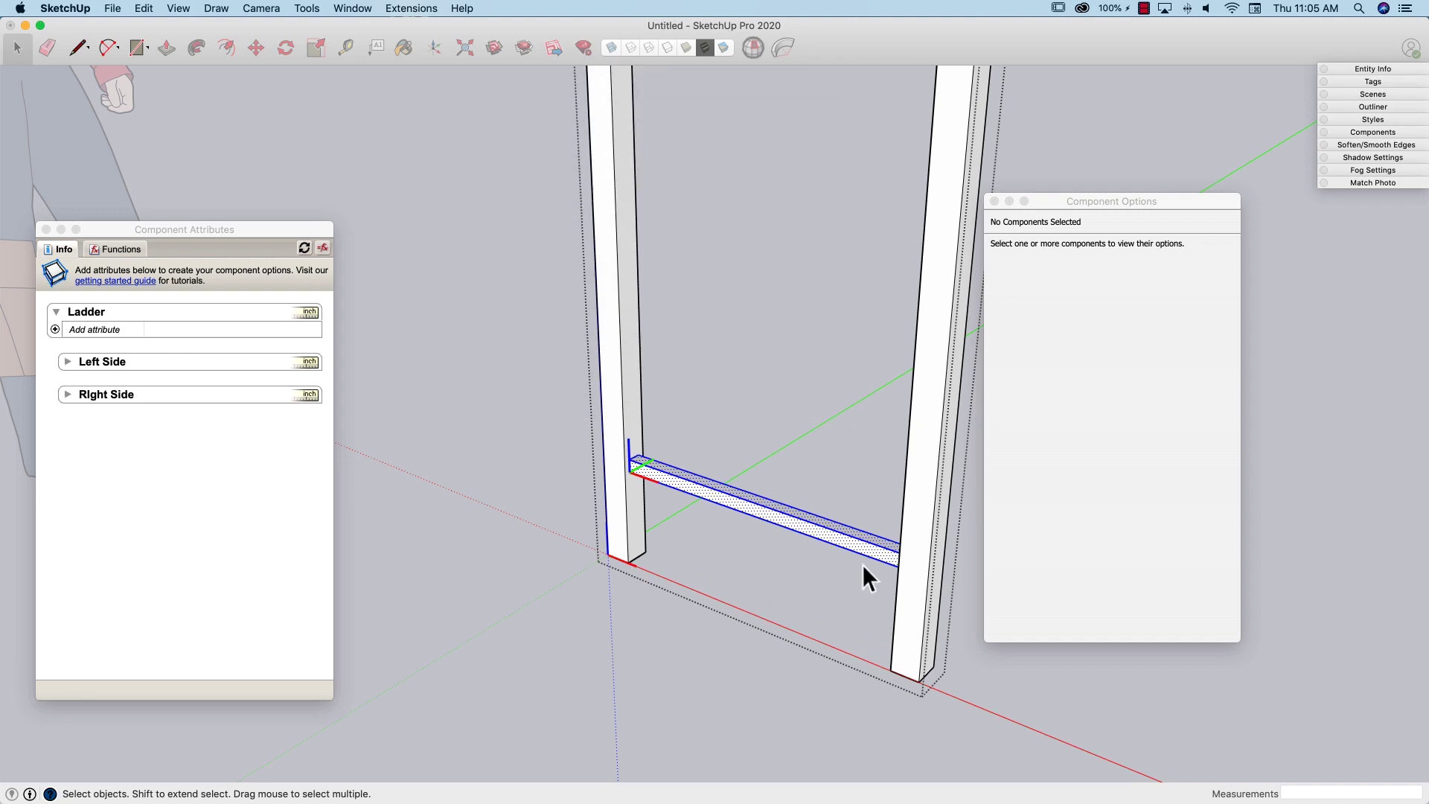
Deselect the rung and orbit around the ladder to inspect it.
scroll(716, 576, "down", 10)
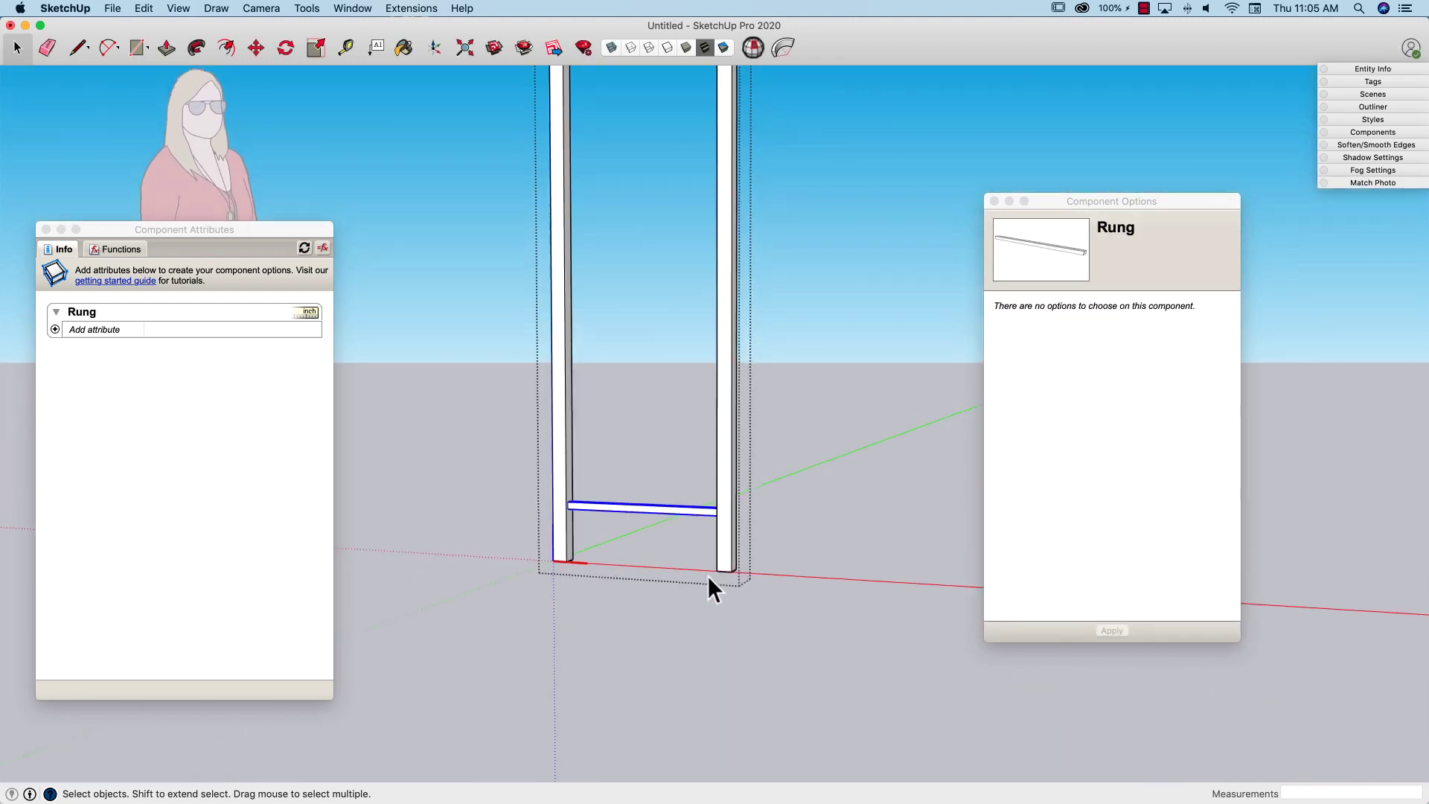
middle_click_drag(655, 609, 654, 623)
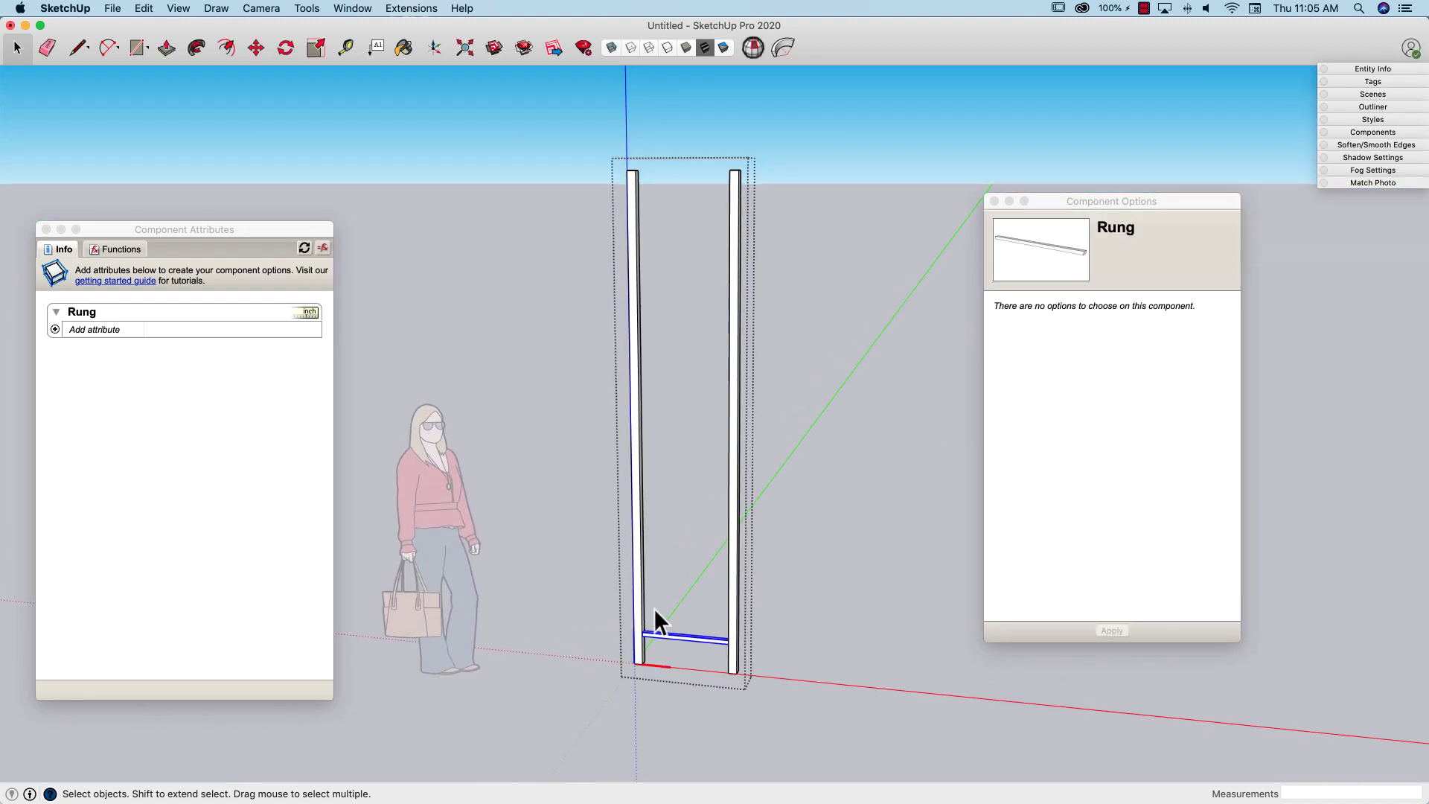
middle_click_drag(67, 450, 9, 341)
left_click(699, 486)
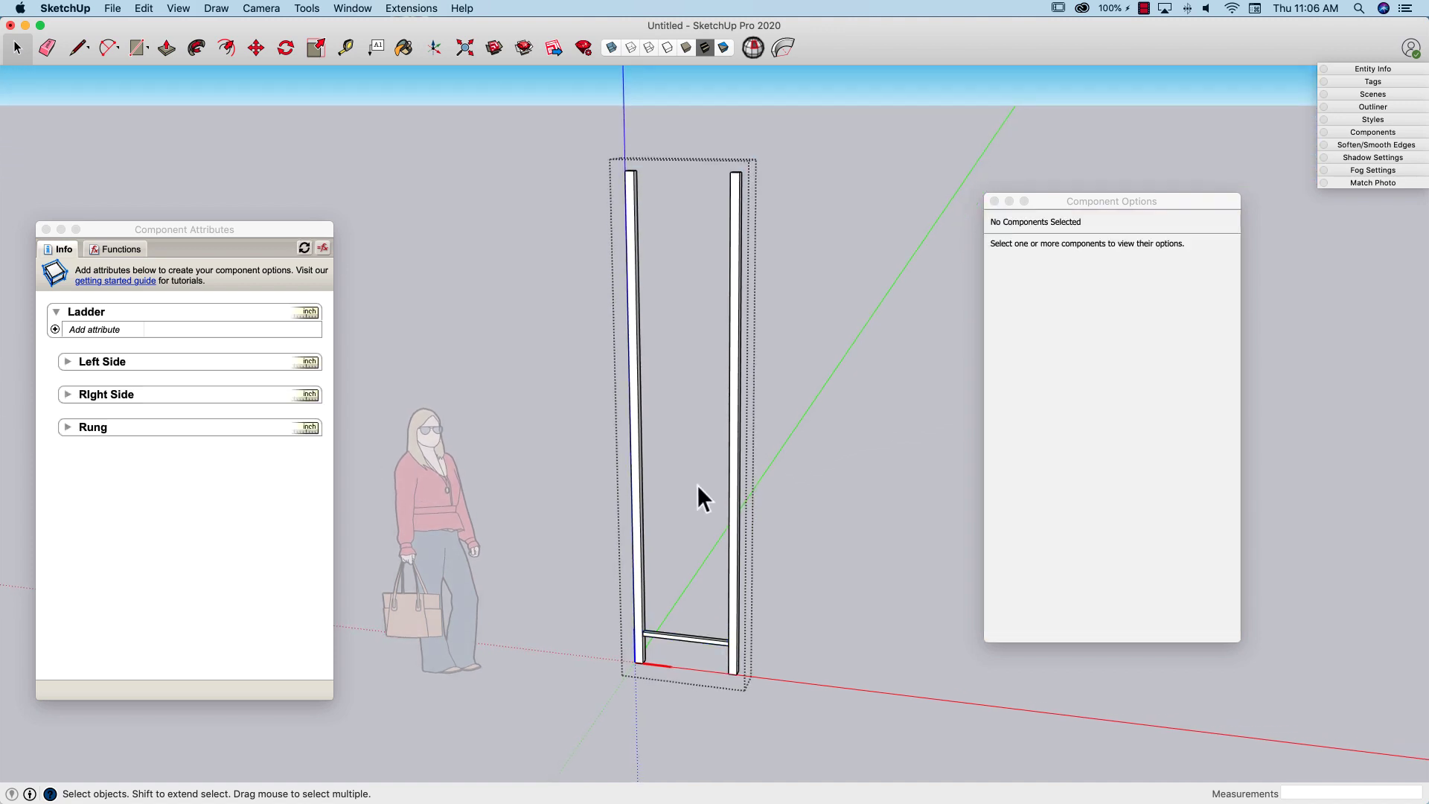
middle_click_drag(650, 354, 621, 235)
middle_click_drag(757, 189, 701, 666)
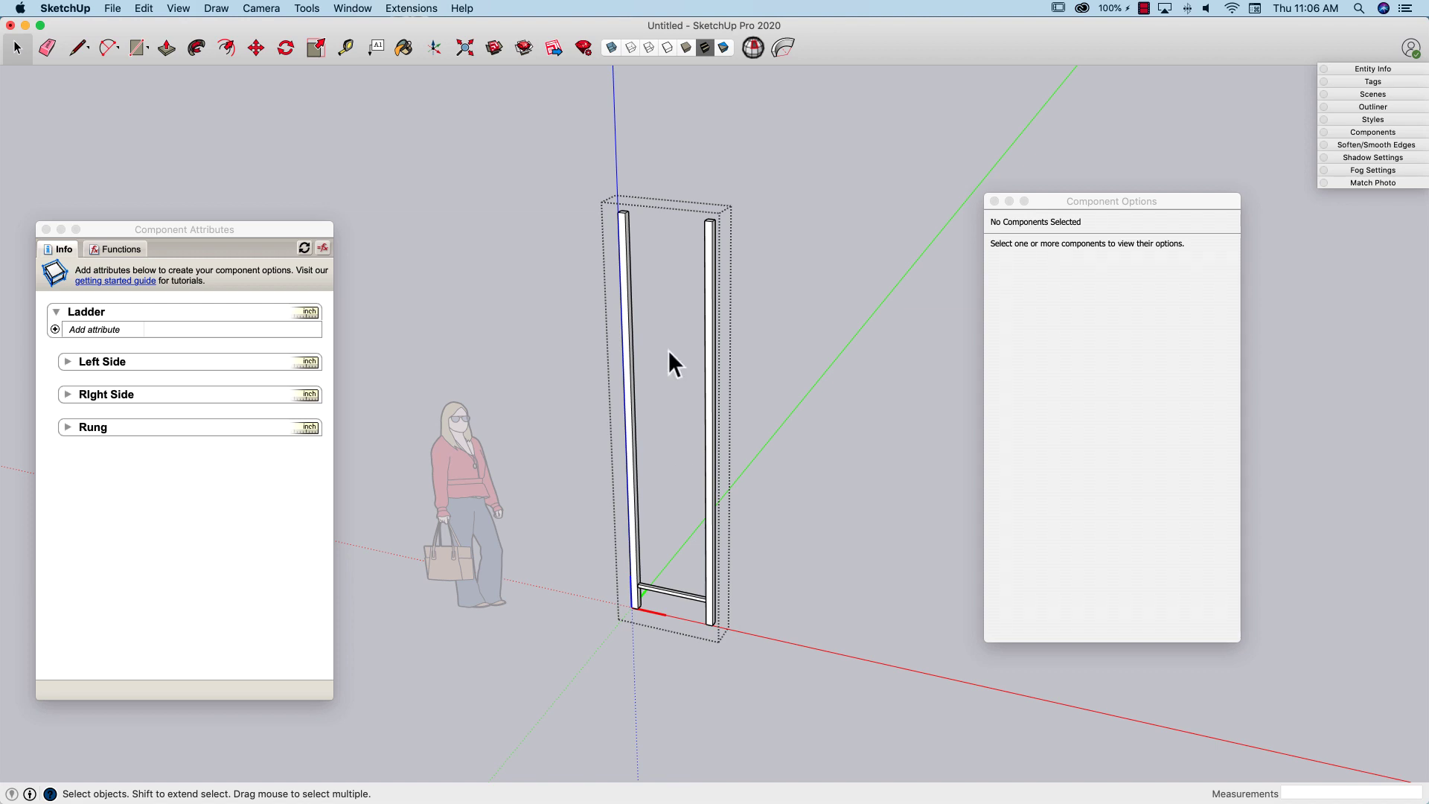
Add a LenZ attribute and a ScaleTool behavior to the Ladder in Component Attributes.
left_click(56, 331)
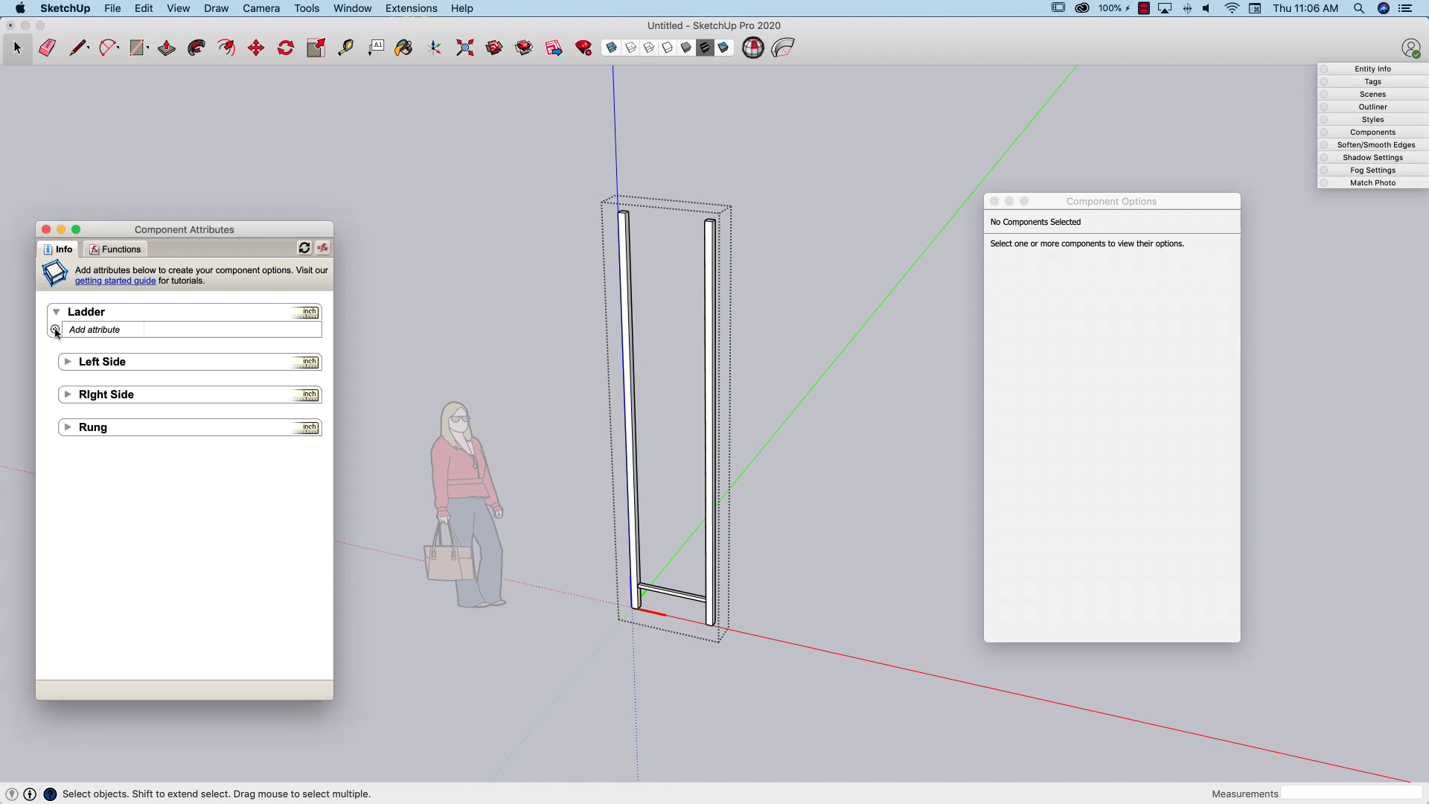
left_click(56, 331)
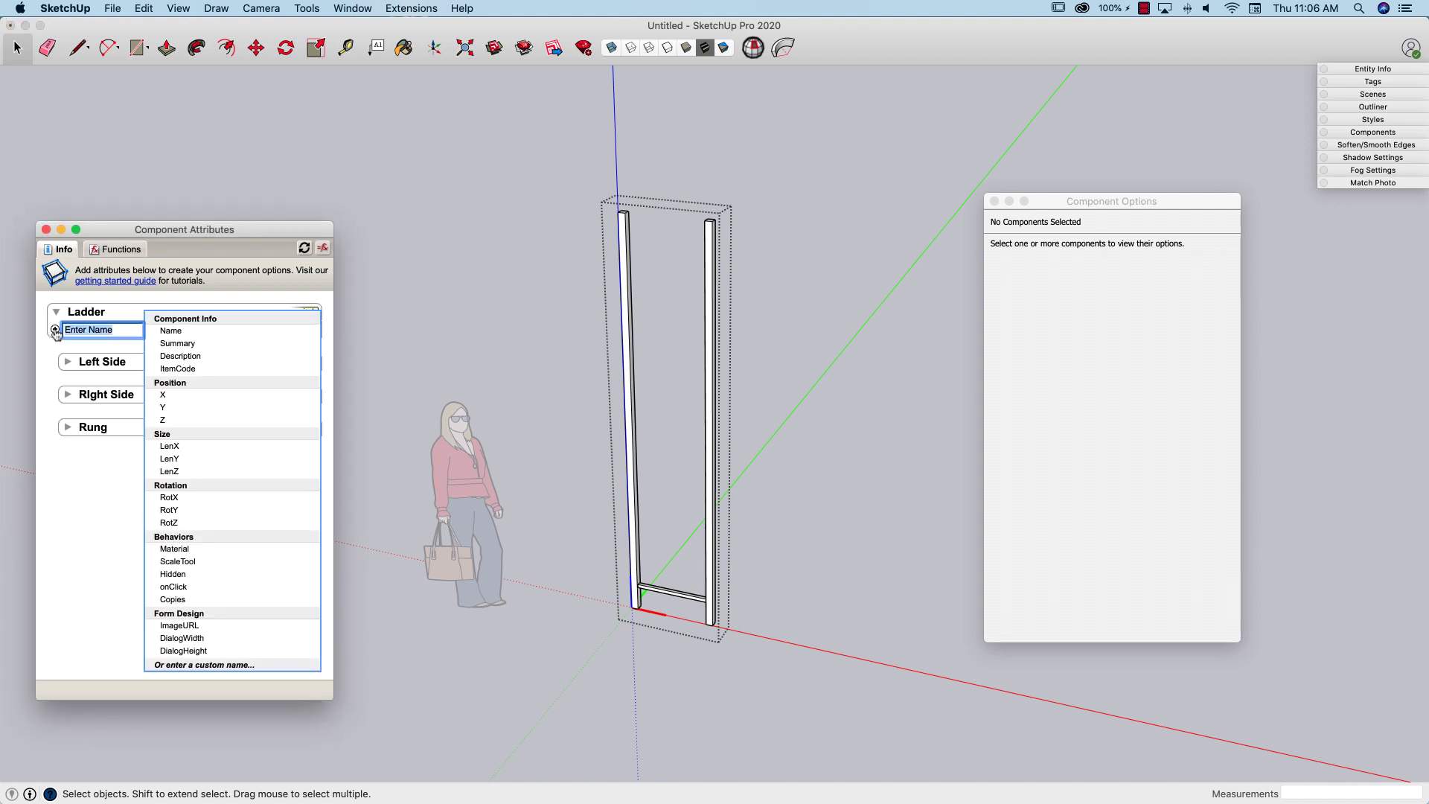
left_click(183, 475)
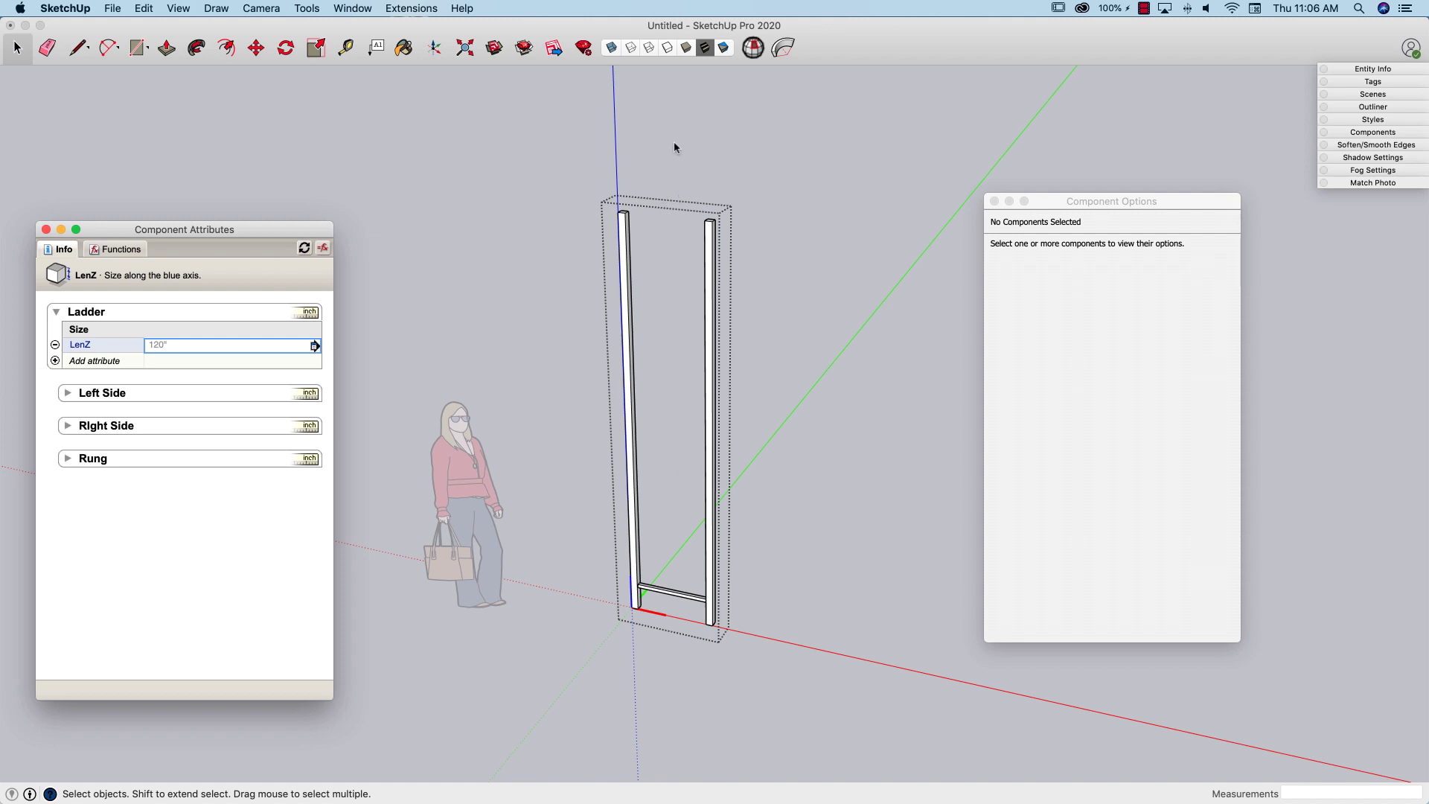
left_click(58, 362)
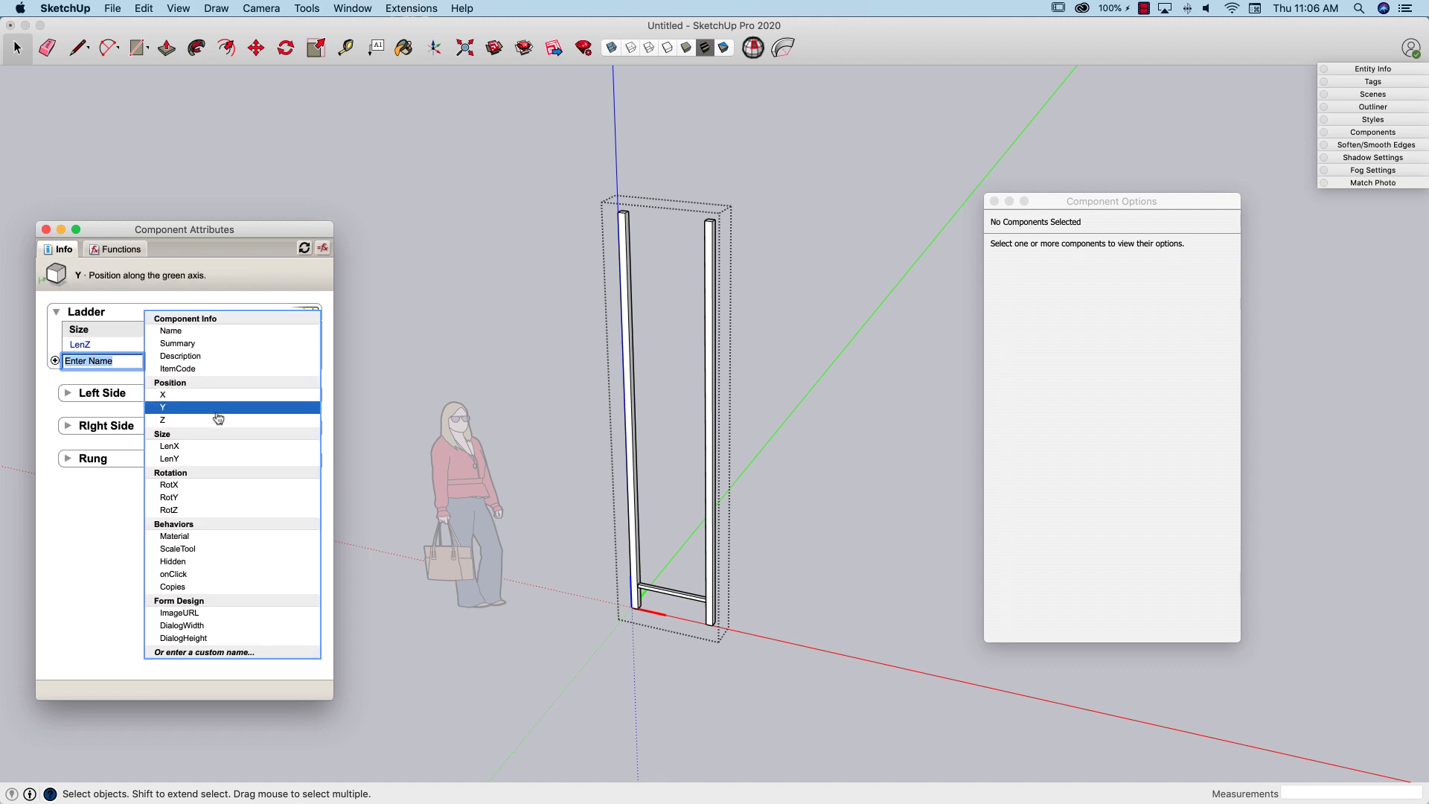
left_click(225, 557)
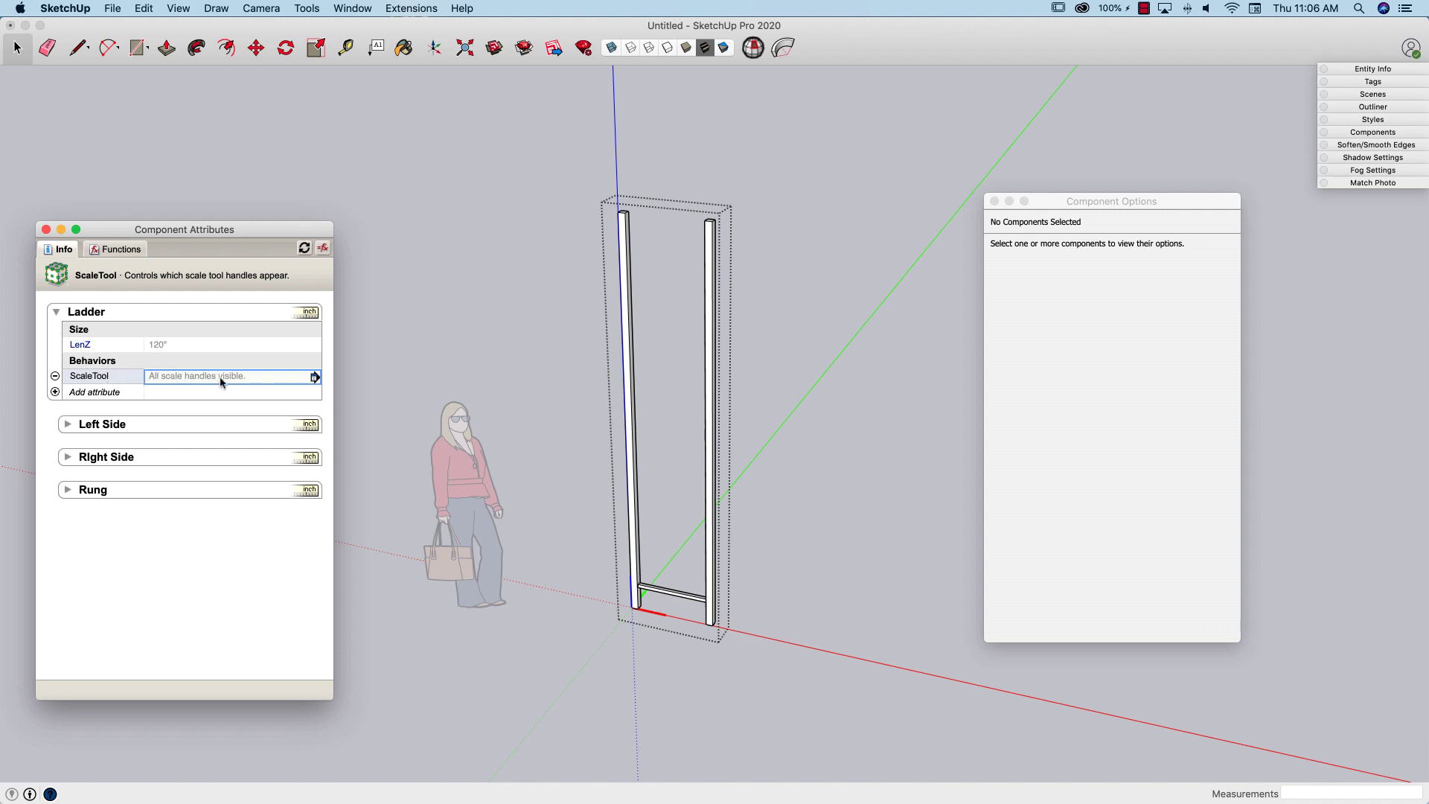
Uncheck every ScaleTool option except Scale along blue (Z) and apply.
left_click(314, 377)
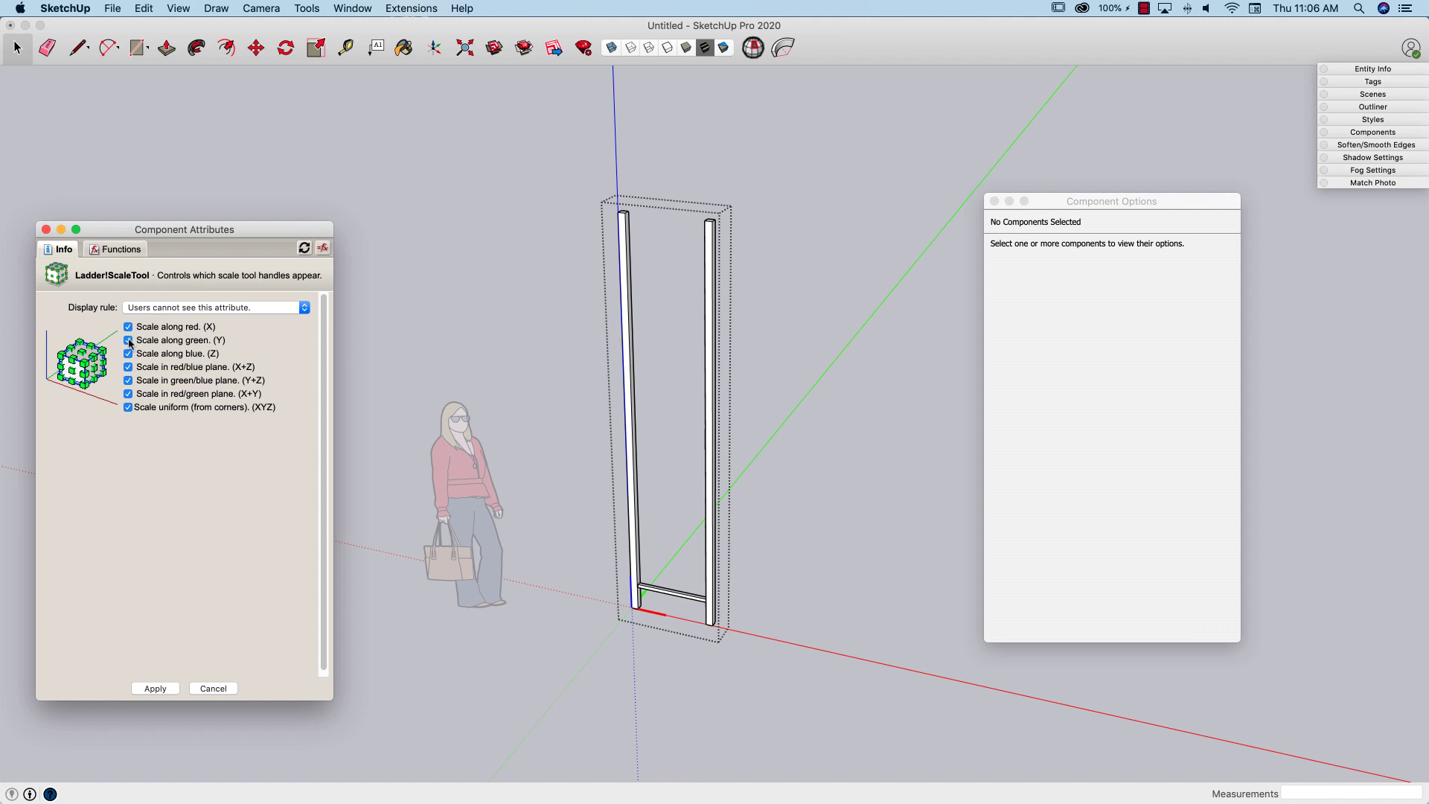
left_click(128, 340)
left_click(128, 327)
left_click(128, 367)
left_click(128, 380)
left_click(128, 394)
left_click(128, 407)
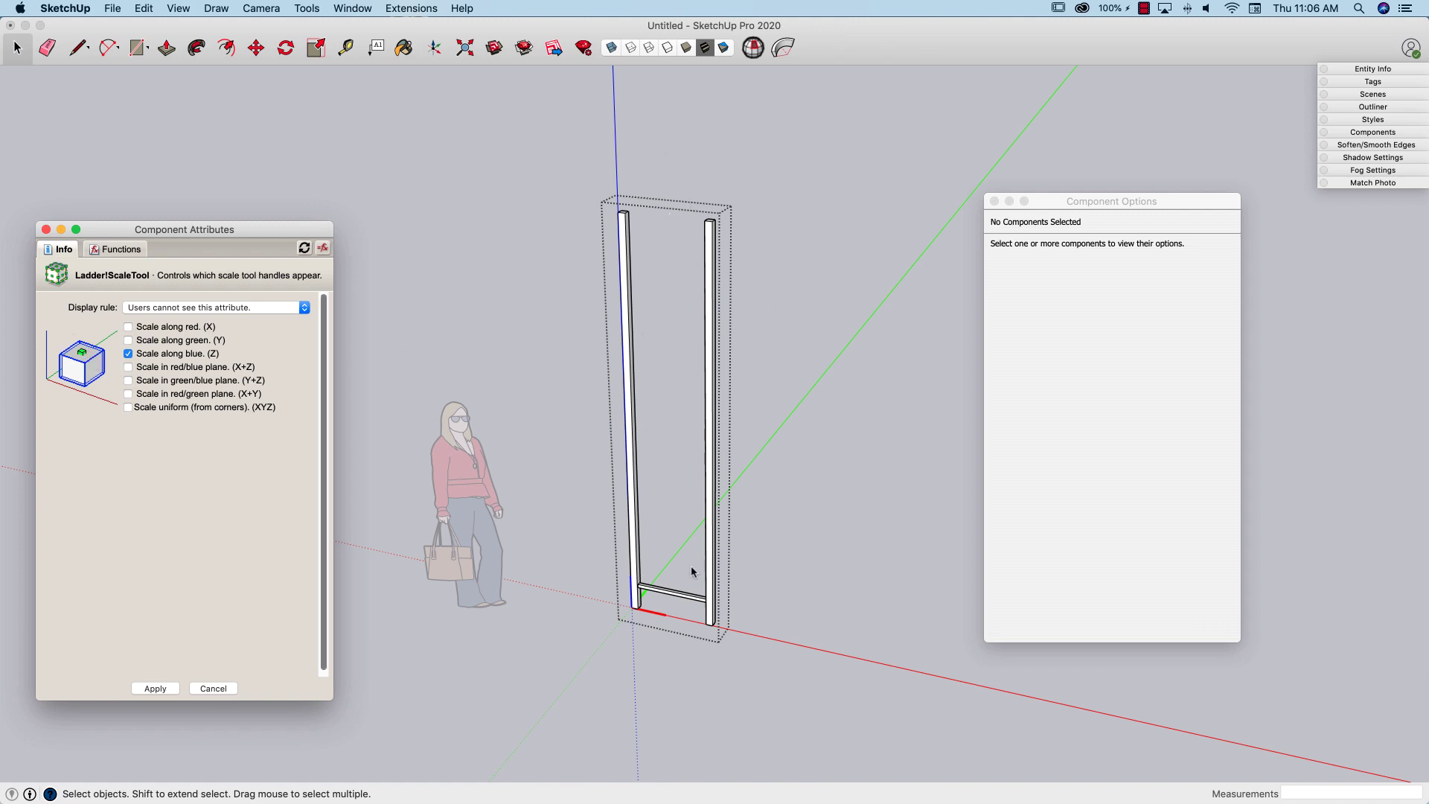
left_click(163, 688)
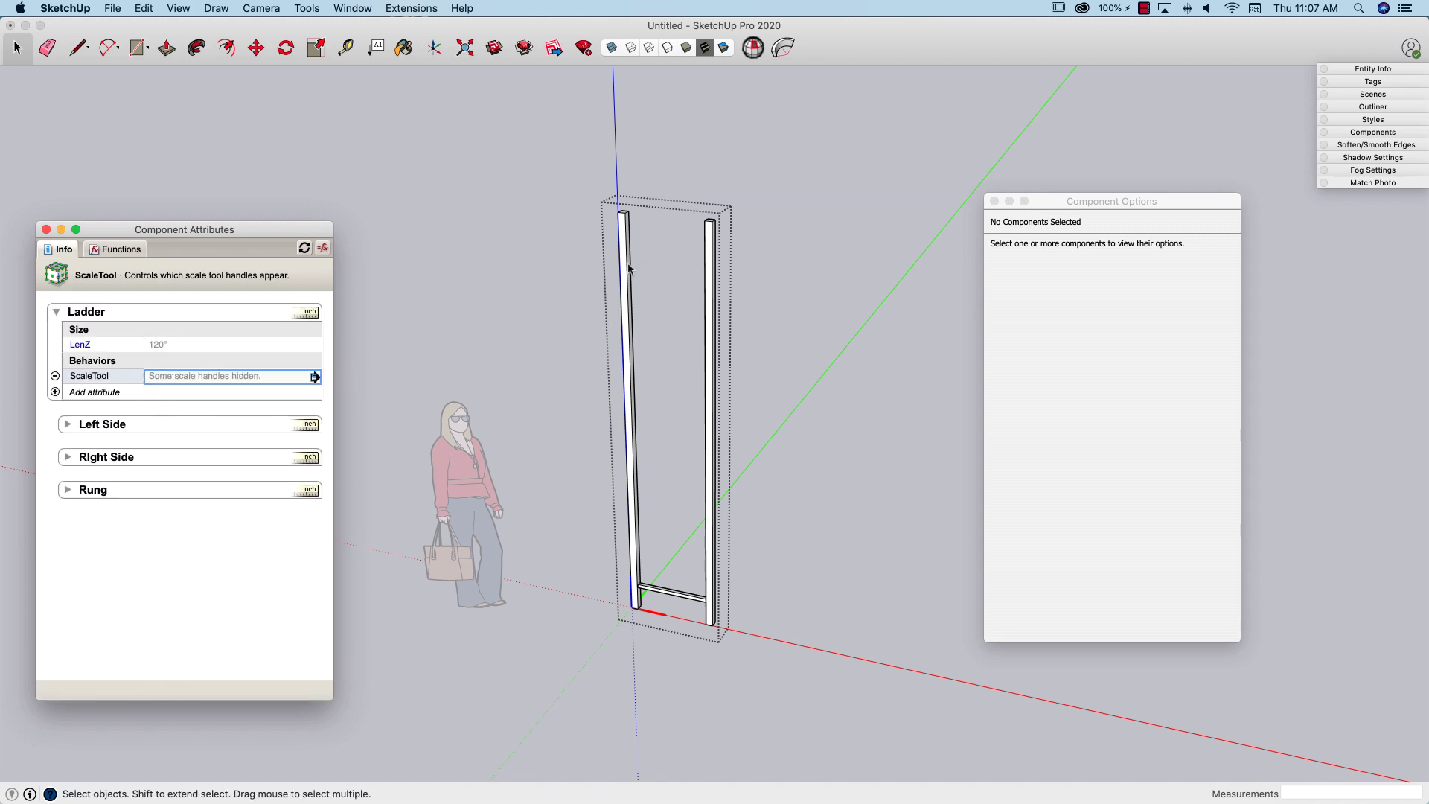
Give Left Side a LenZ attribute with the formula =Ladder!LenZ.
left_click(67, 425)
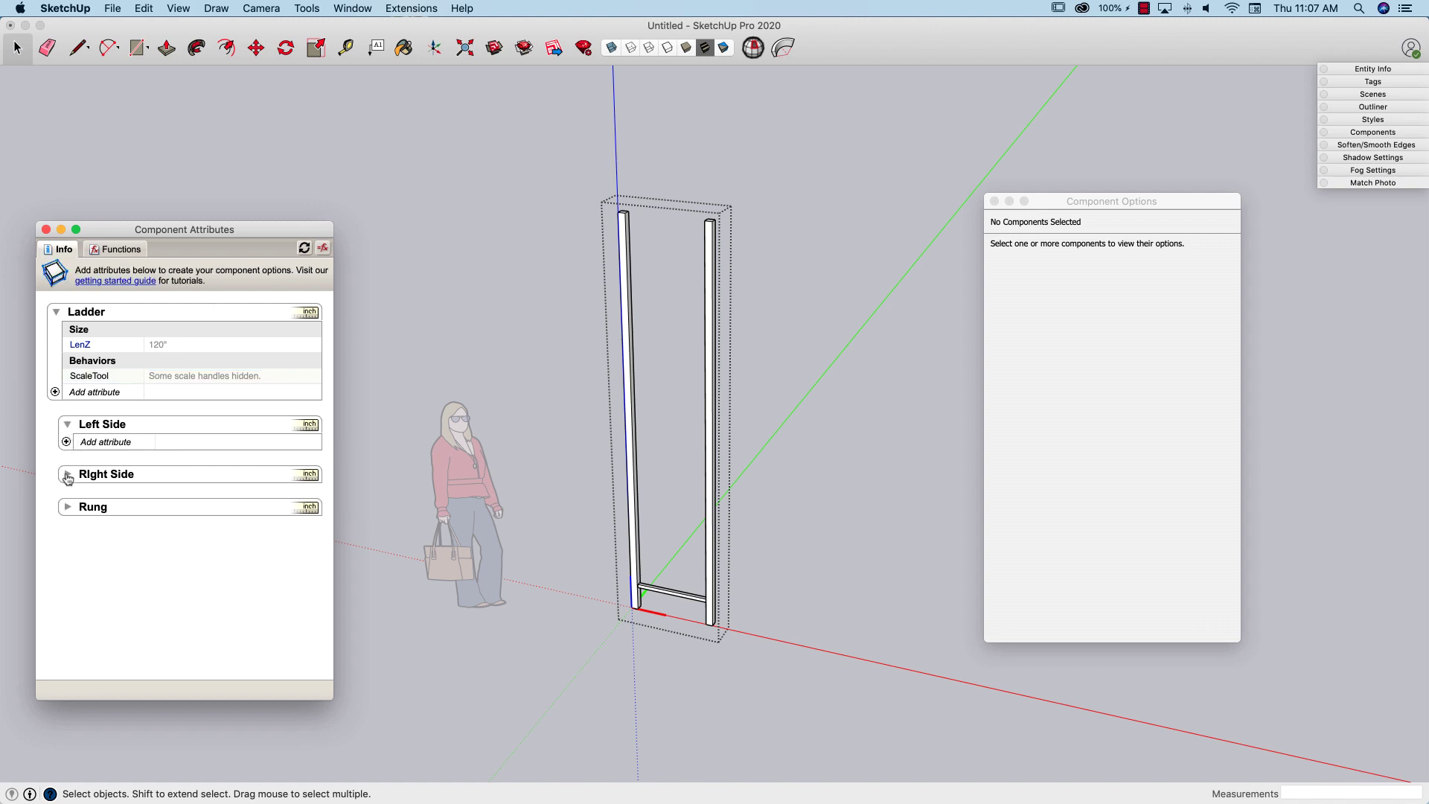
left_click(68, 475)
left_click(67, 442)
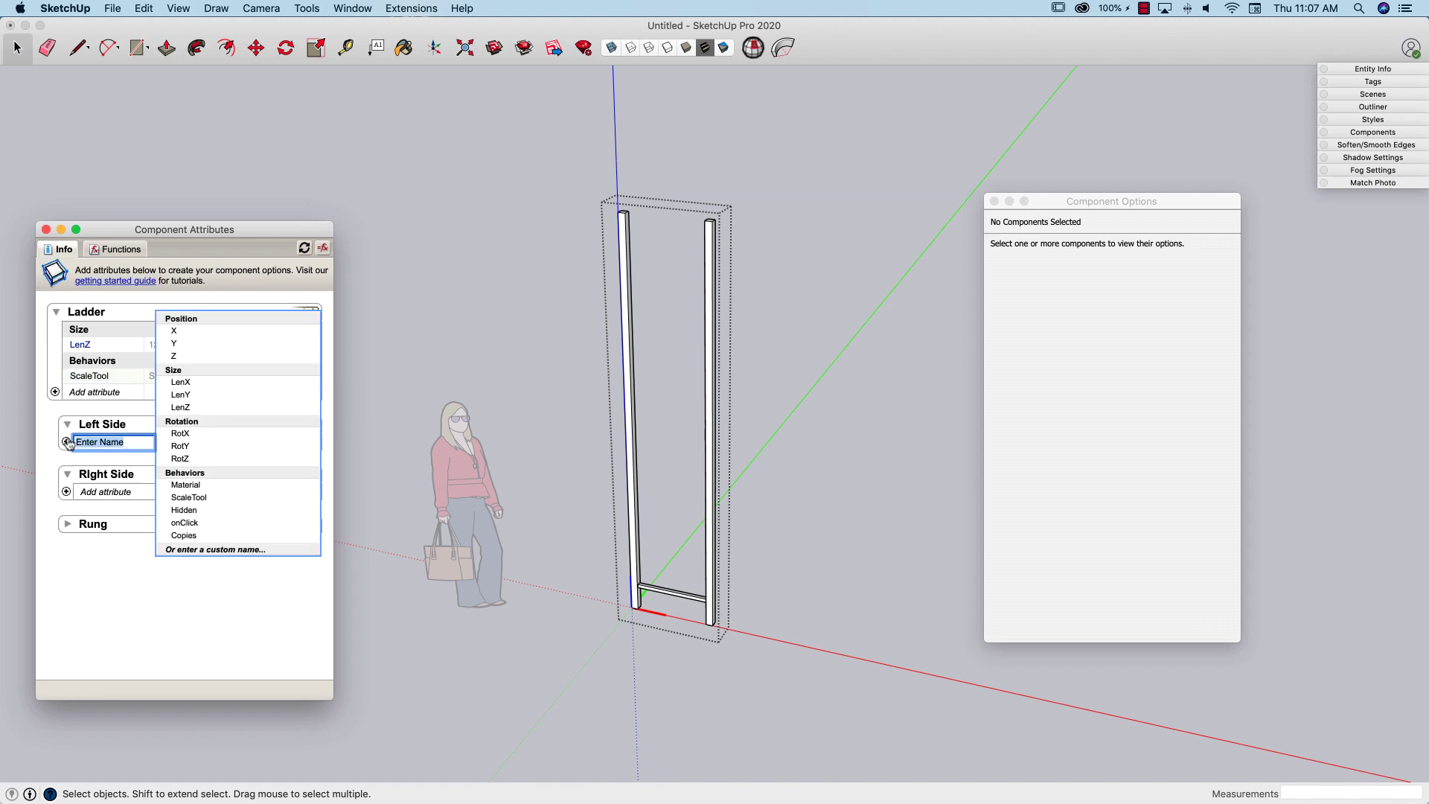
left_click(207, 405)
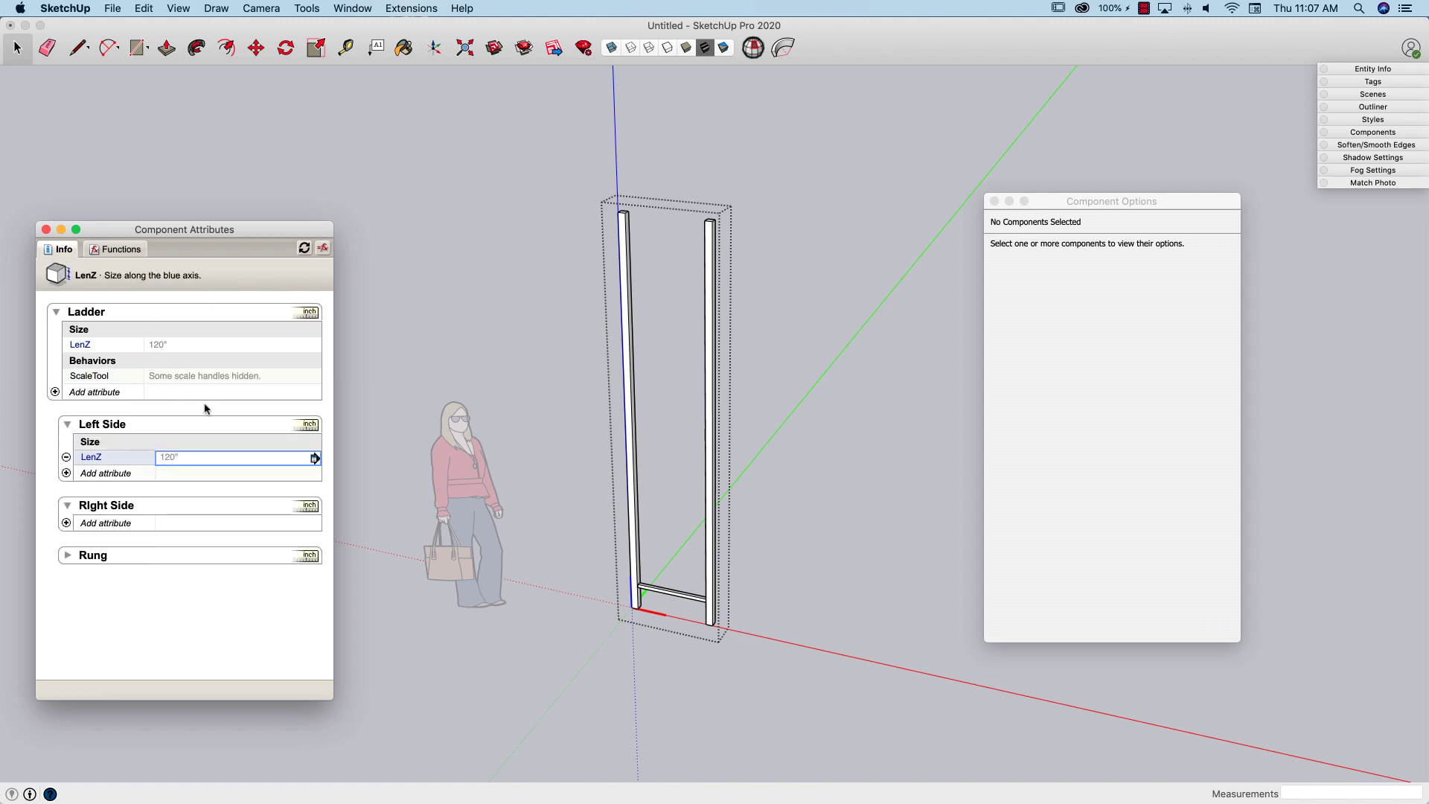
left_click(193, 458)
double_click(193, 457)
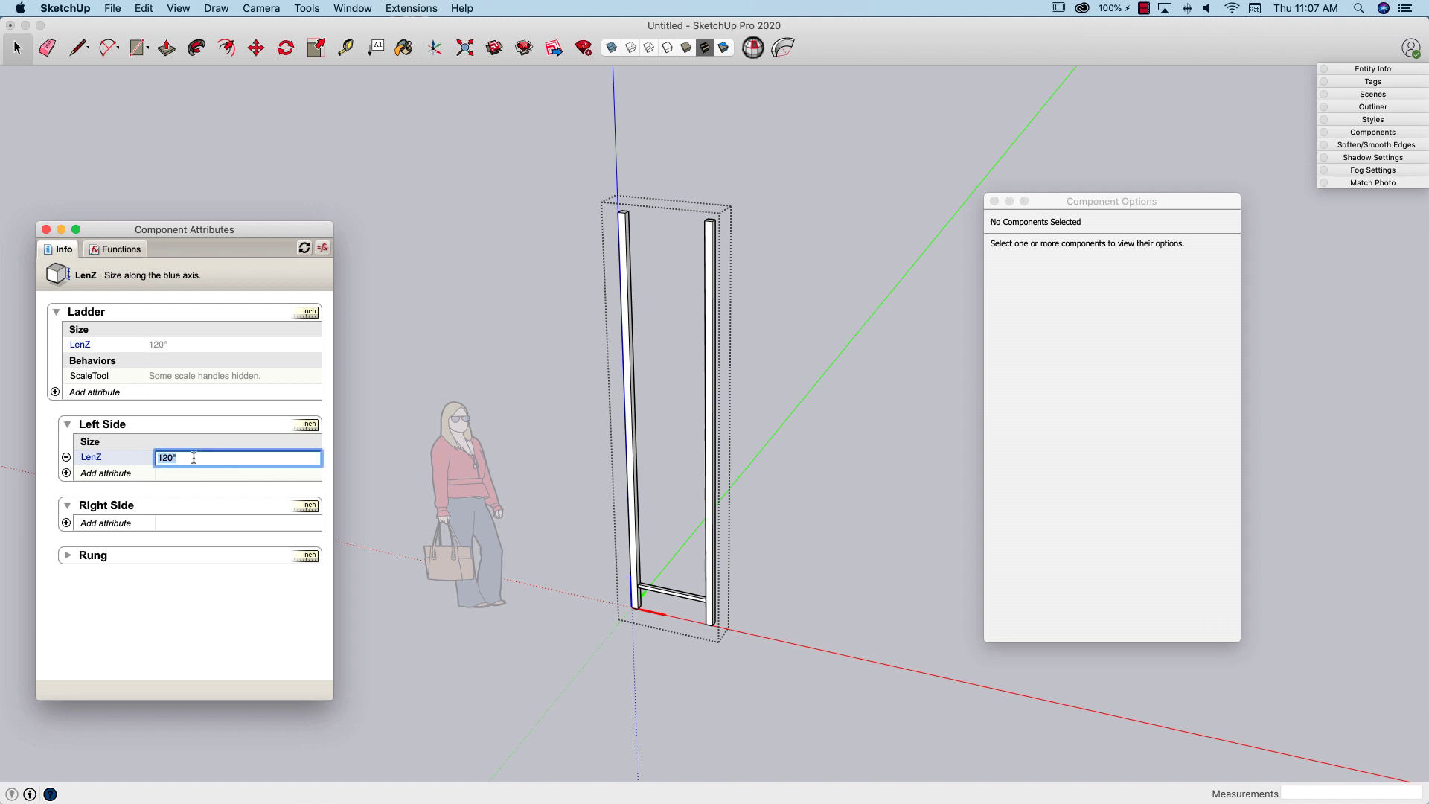
type("=")
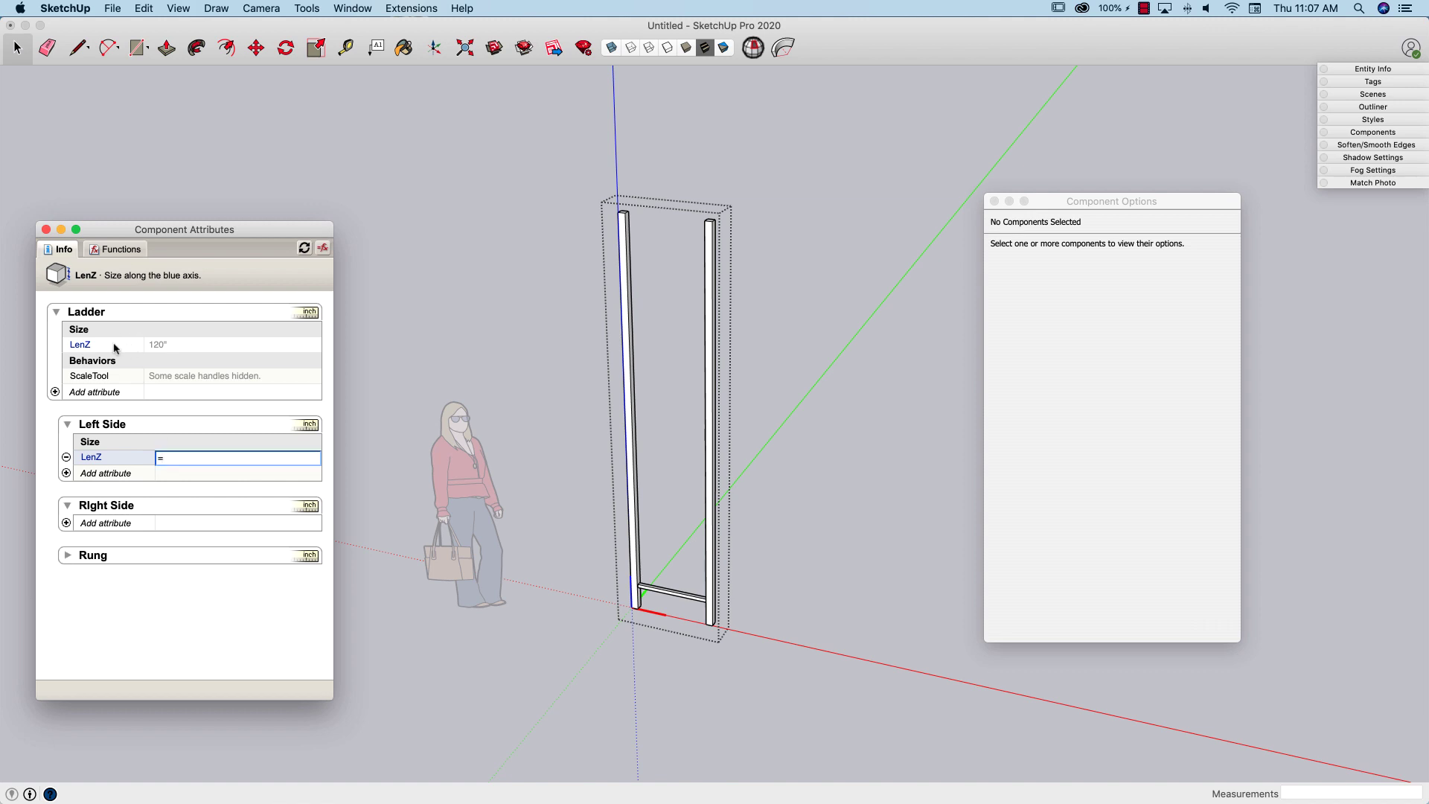
left_click(116, 348)
key("Return")
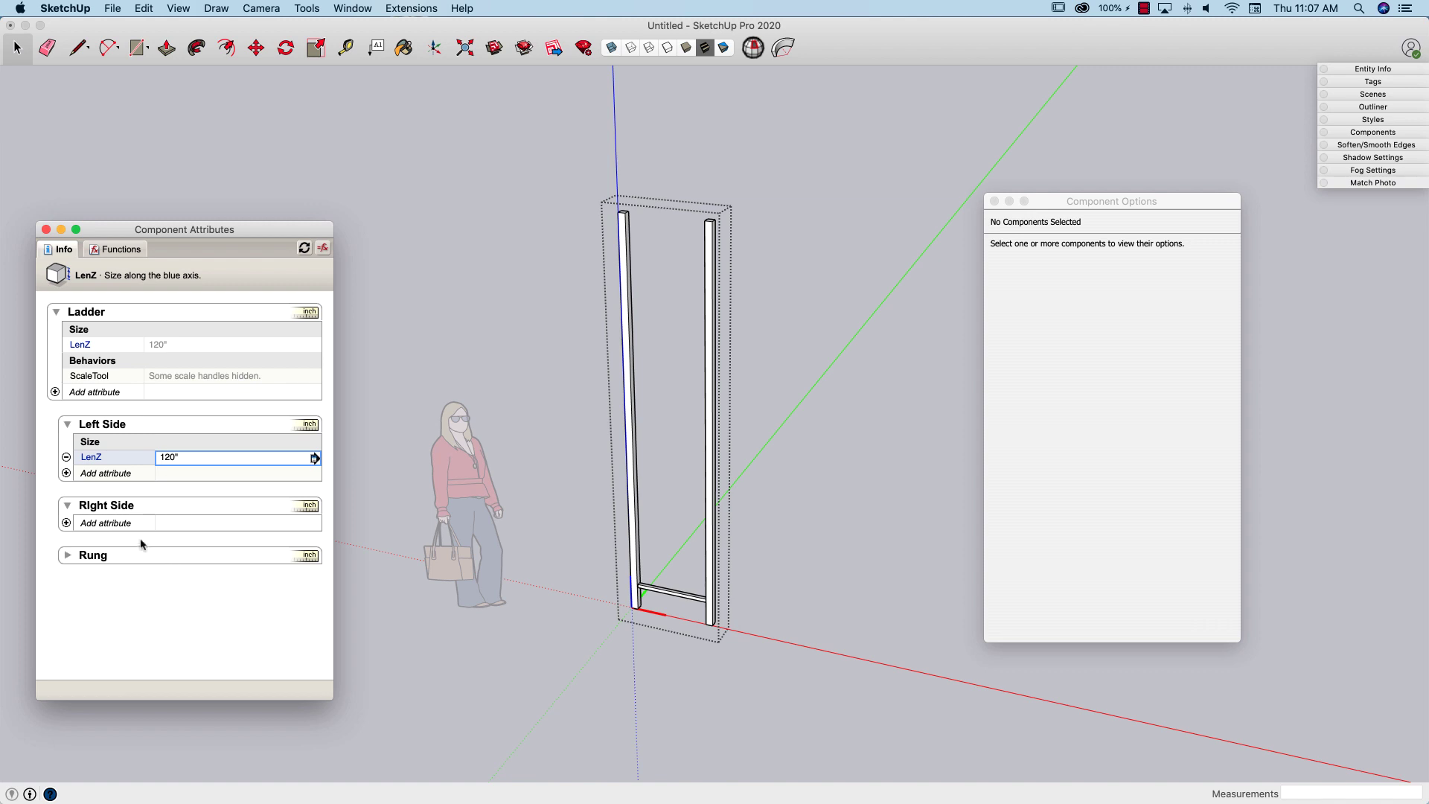
Give Right Side LenZ =Ladder!LenZ, show formulas, and exit the component.
left_click(67, 523)
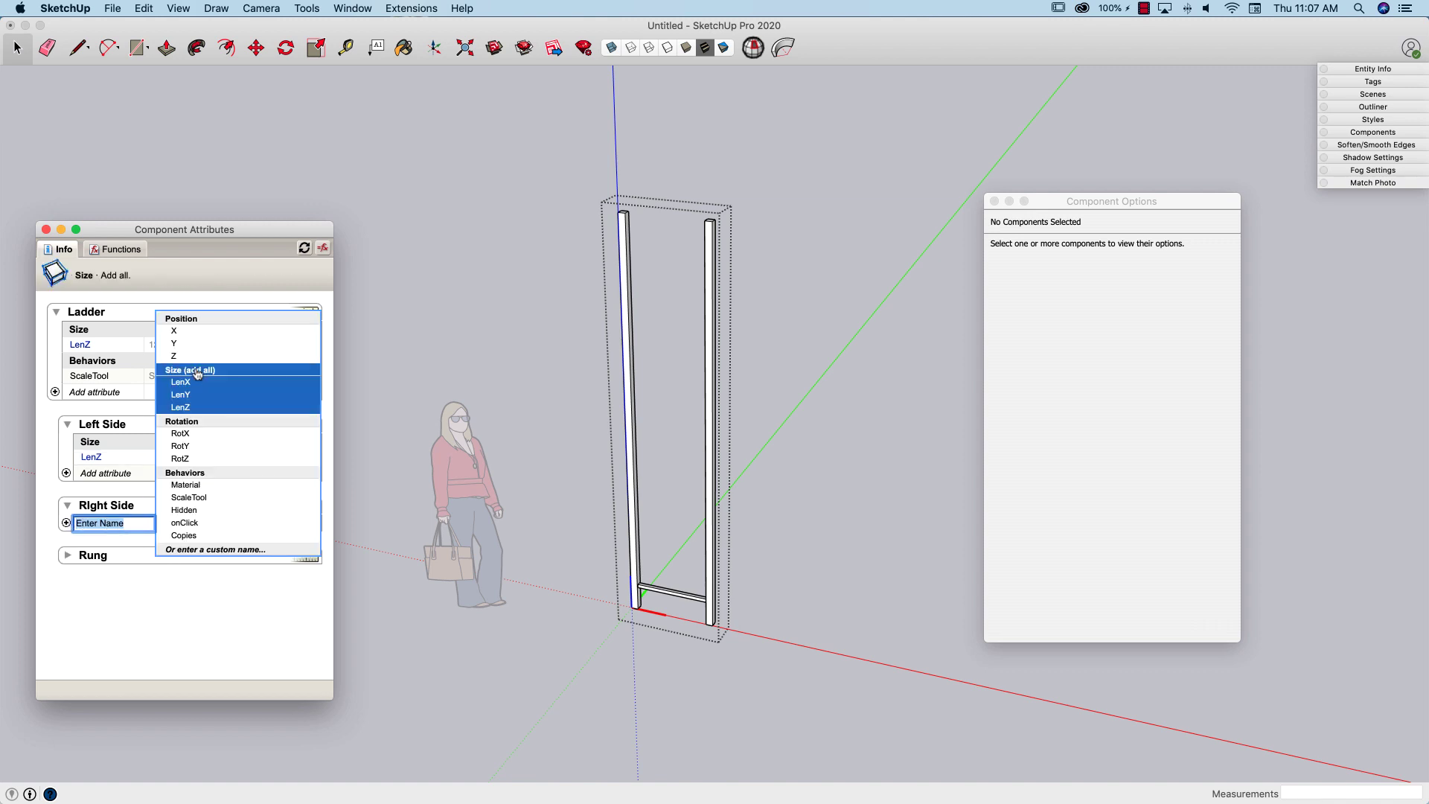
left_click(182, 408)
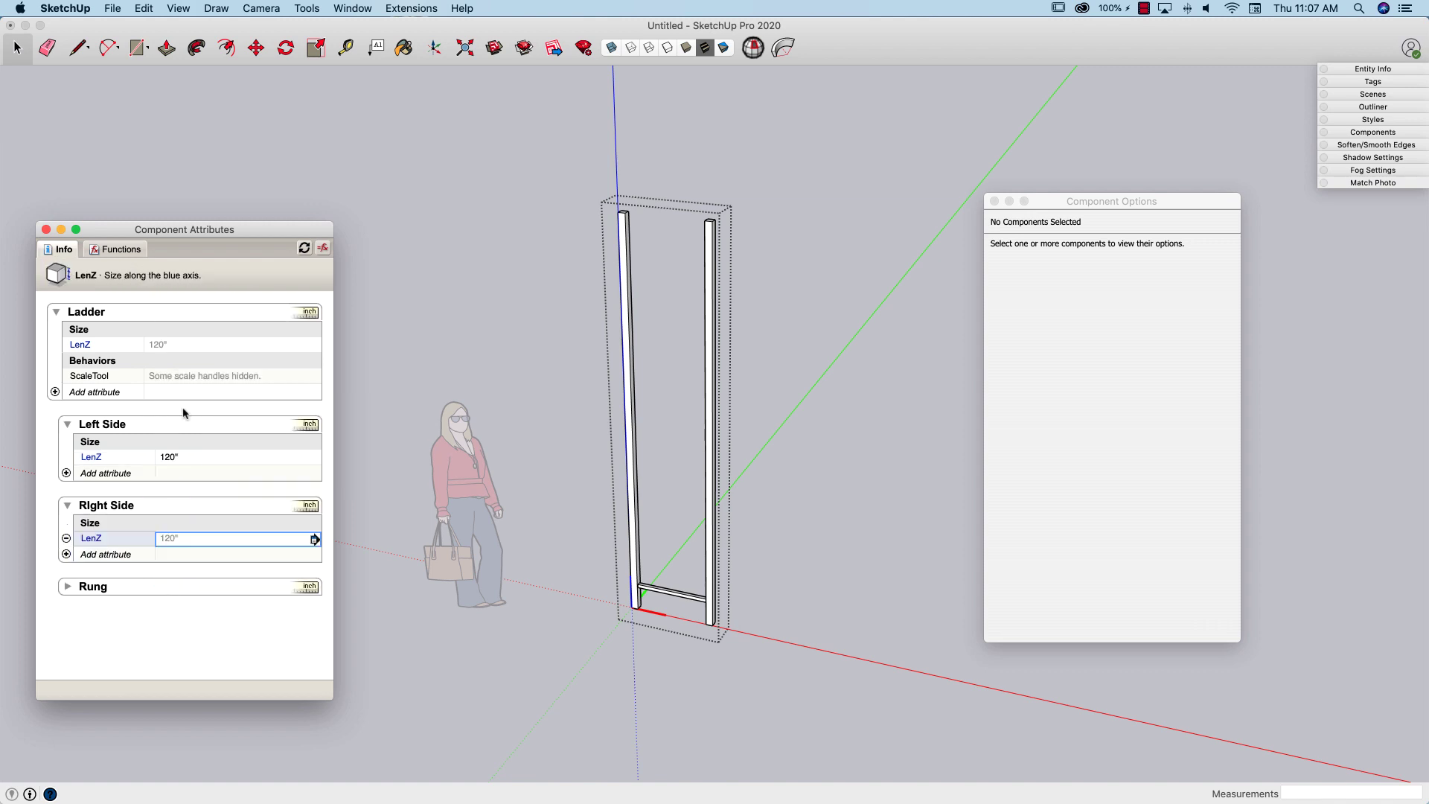
left_click(182, 542)
type("=")
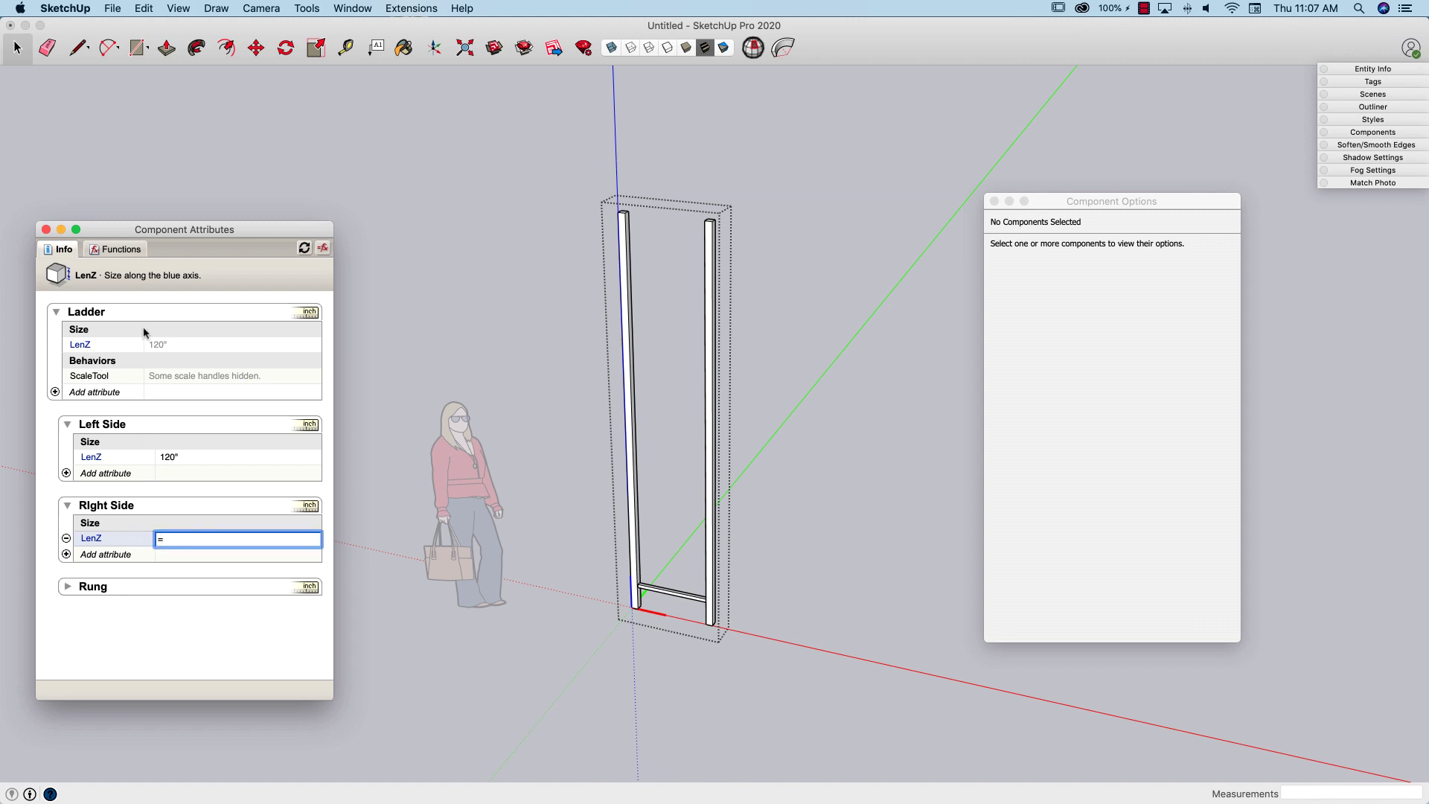
left_click(155, 345)
key("Return")
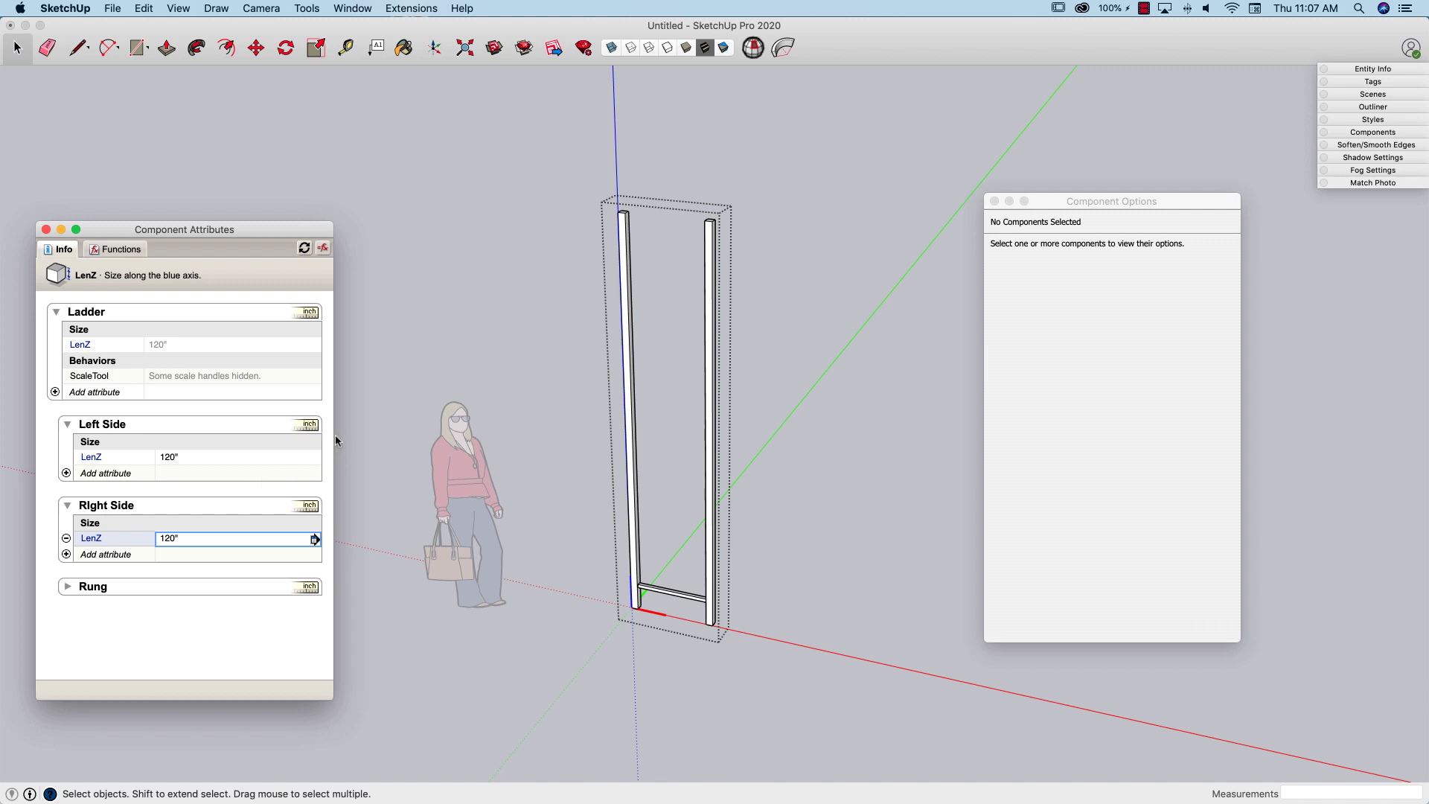
left_click(324, 248)
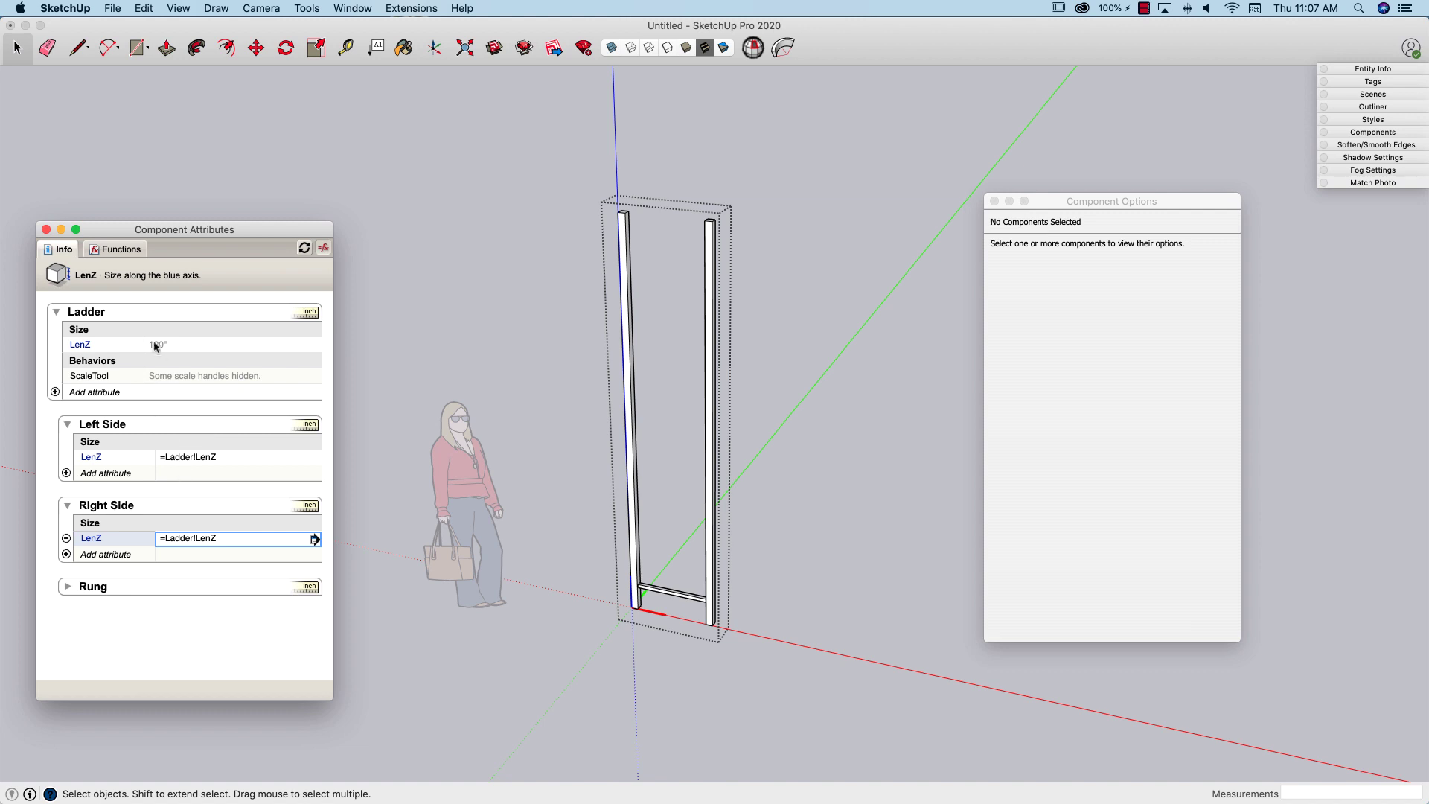
left_click(461, 326)
Select the Ladder and scale its height by 1.5.
left_click(716, 319)
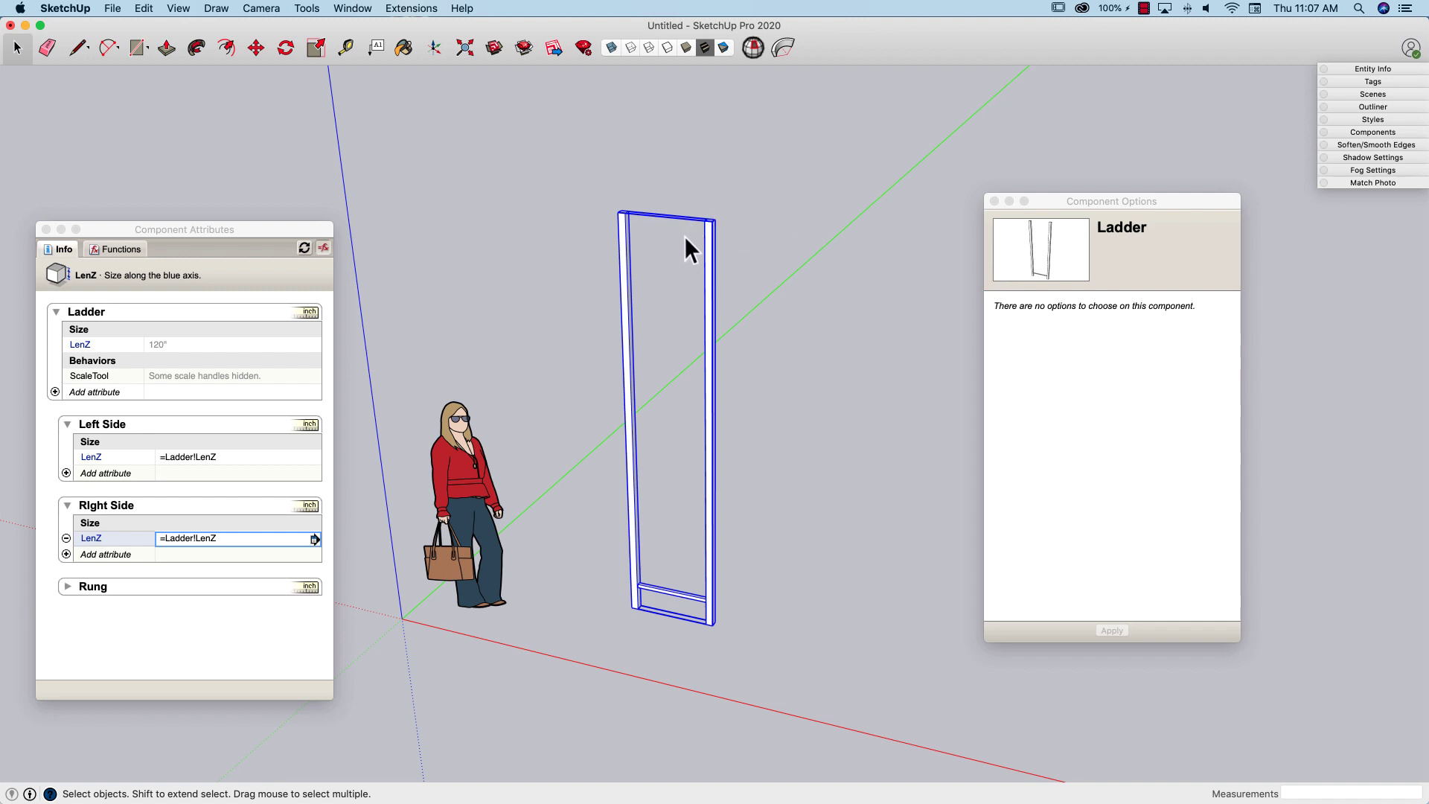
key("s")
left_click_drag(669, 218, 658, 345)
type("1.5")
key("Return")
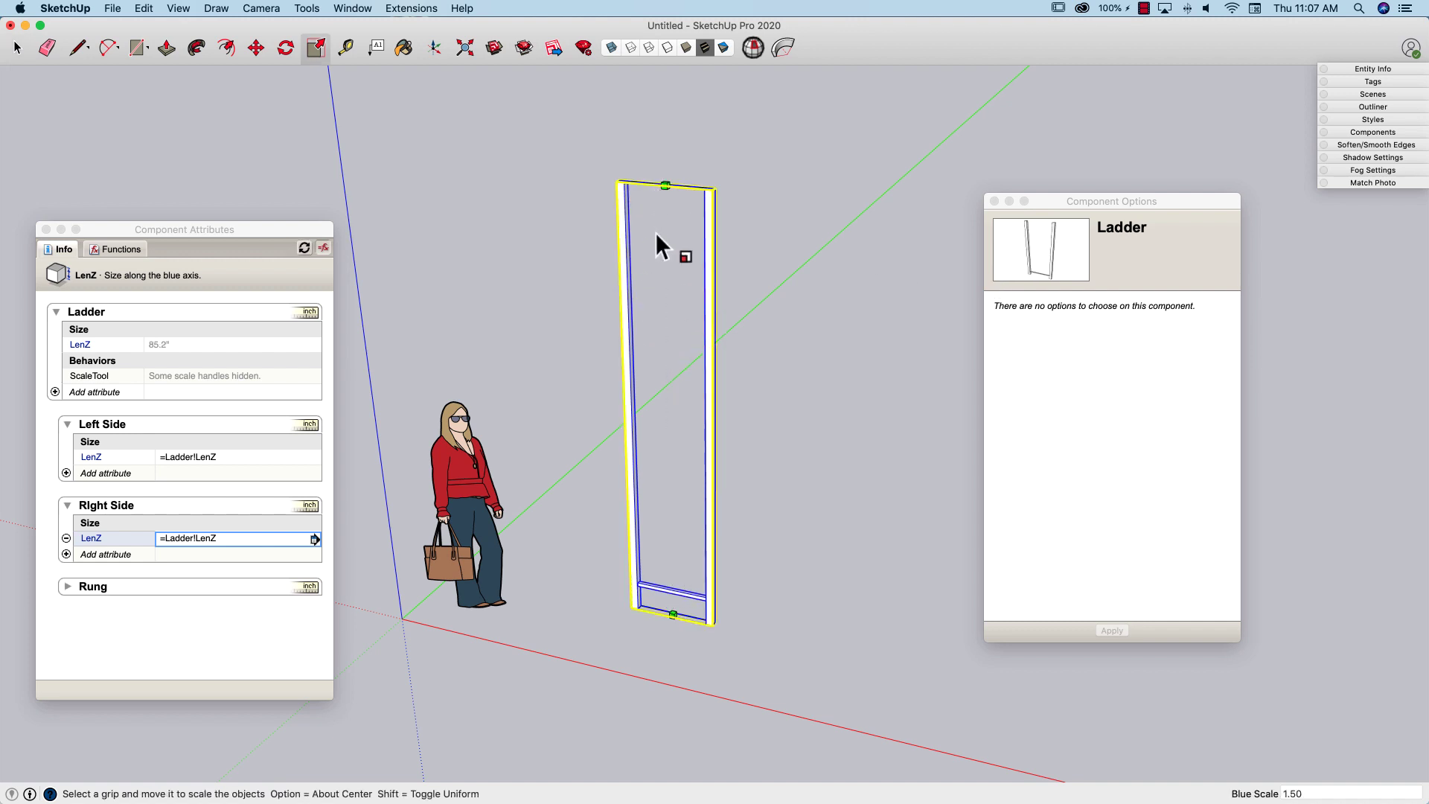
left_click_drag(665, 186, 661, 427)
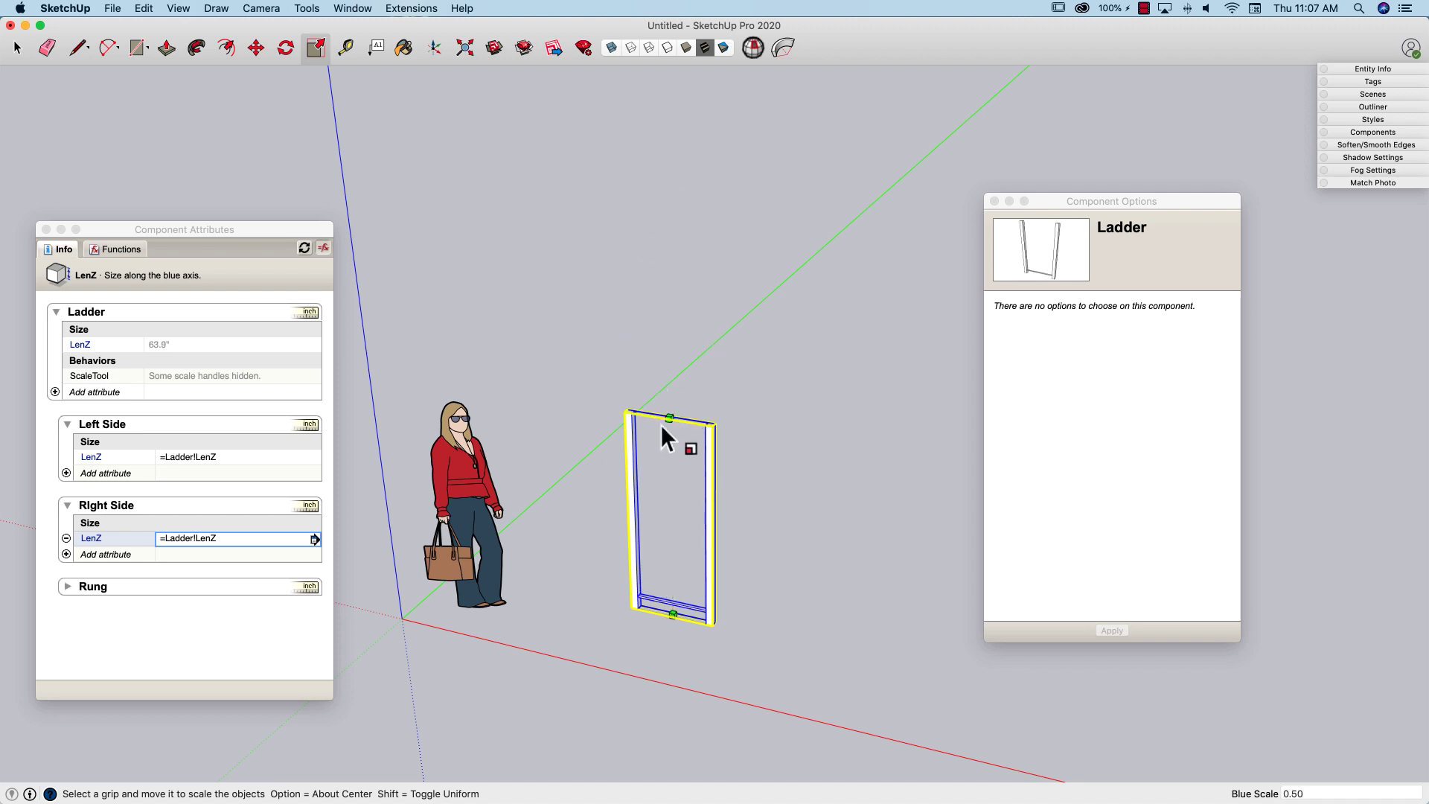
Stretch the Ladder taller to about 113.742 inches and reselect it.
middle_click_drag(672, 425, 598, 420)
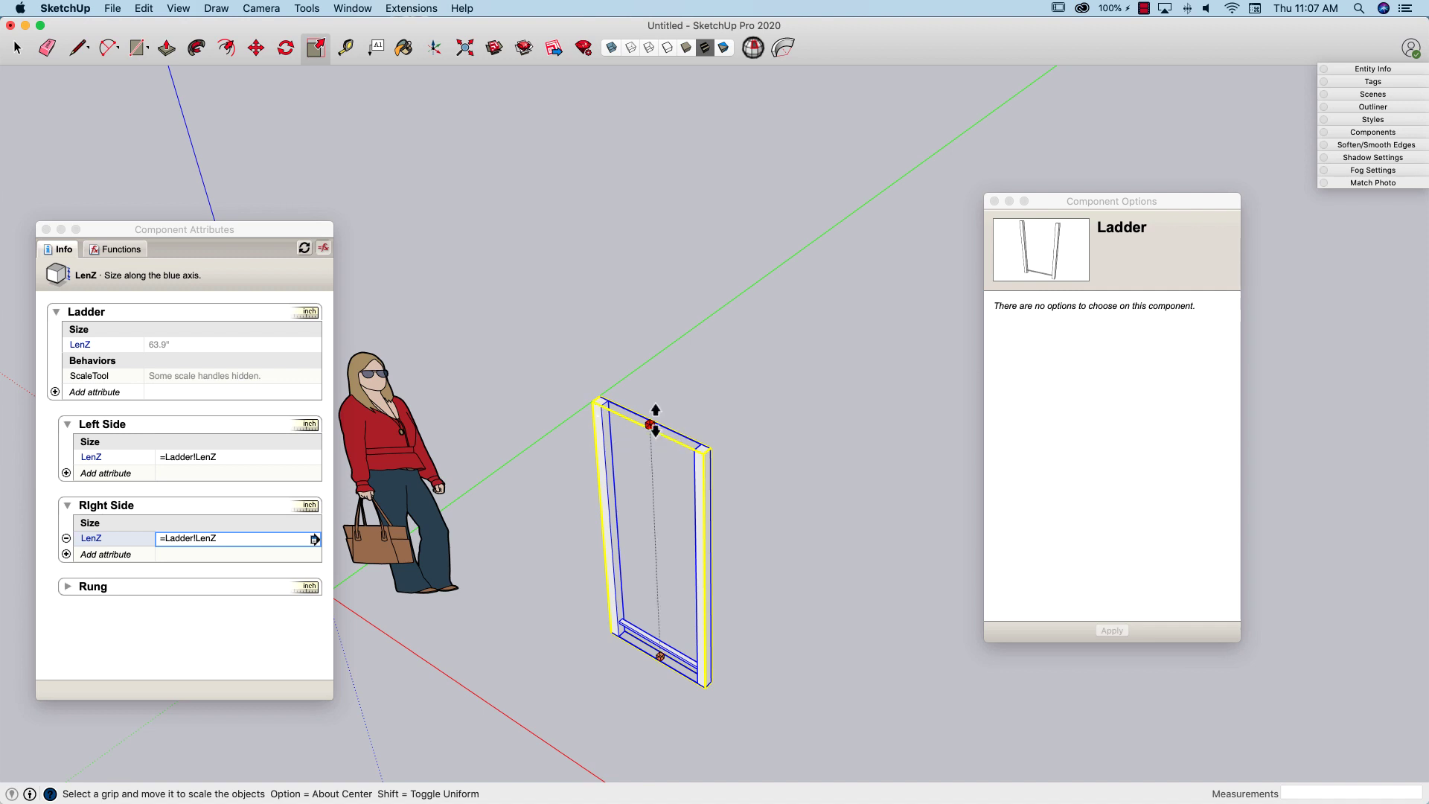
left_click_drag(651, 424, 638, 166)
middle_click_drag(638, 165, 622, 495)
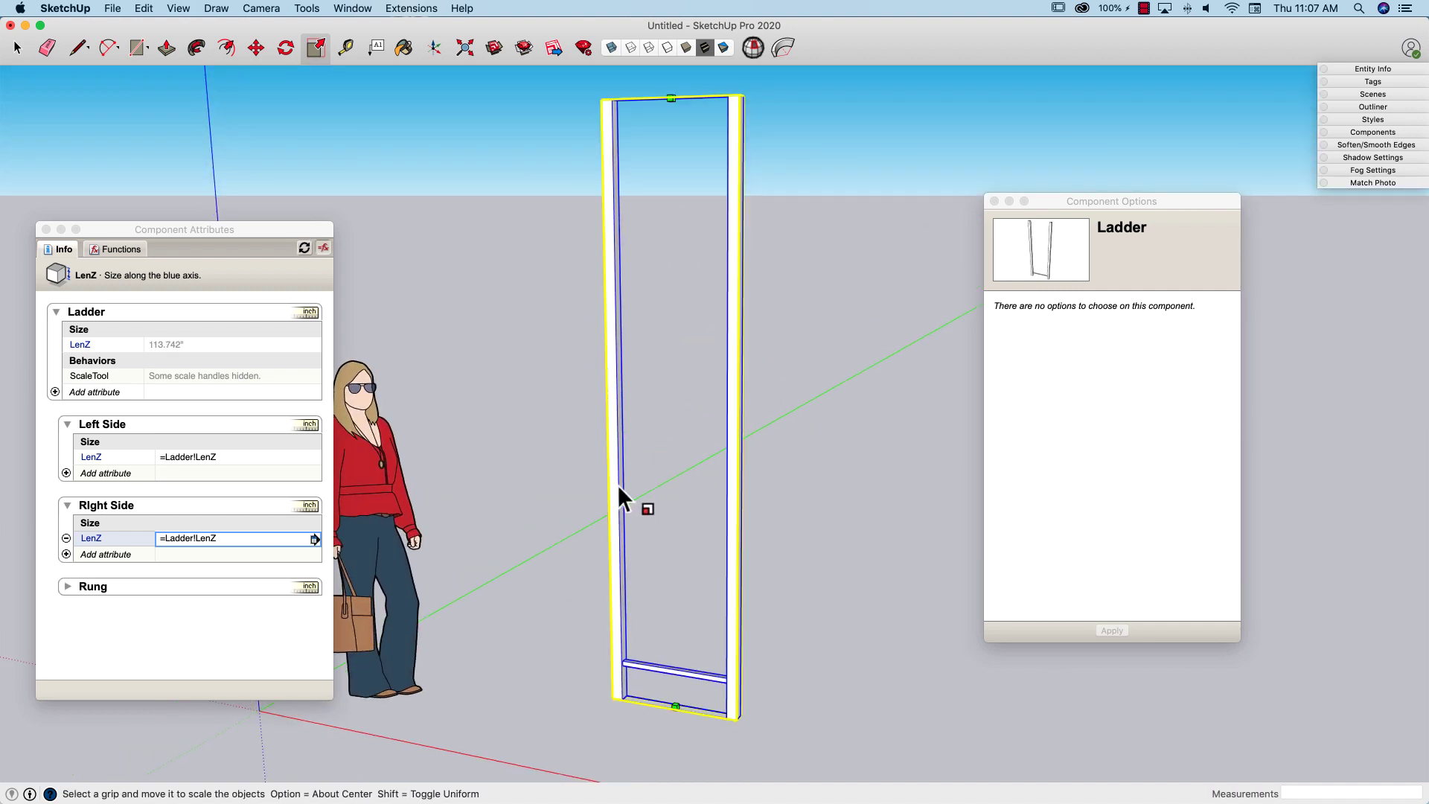
scroll(622, 495, "down", 3)
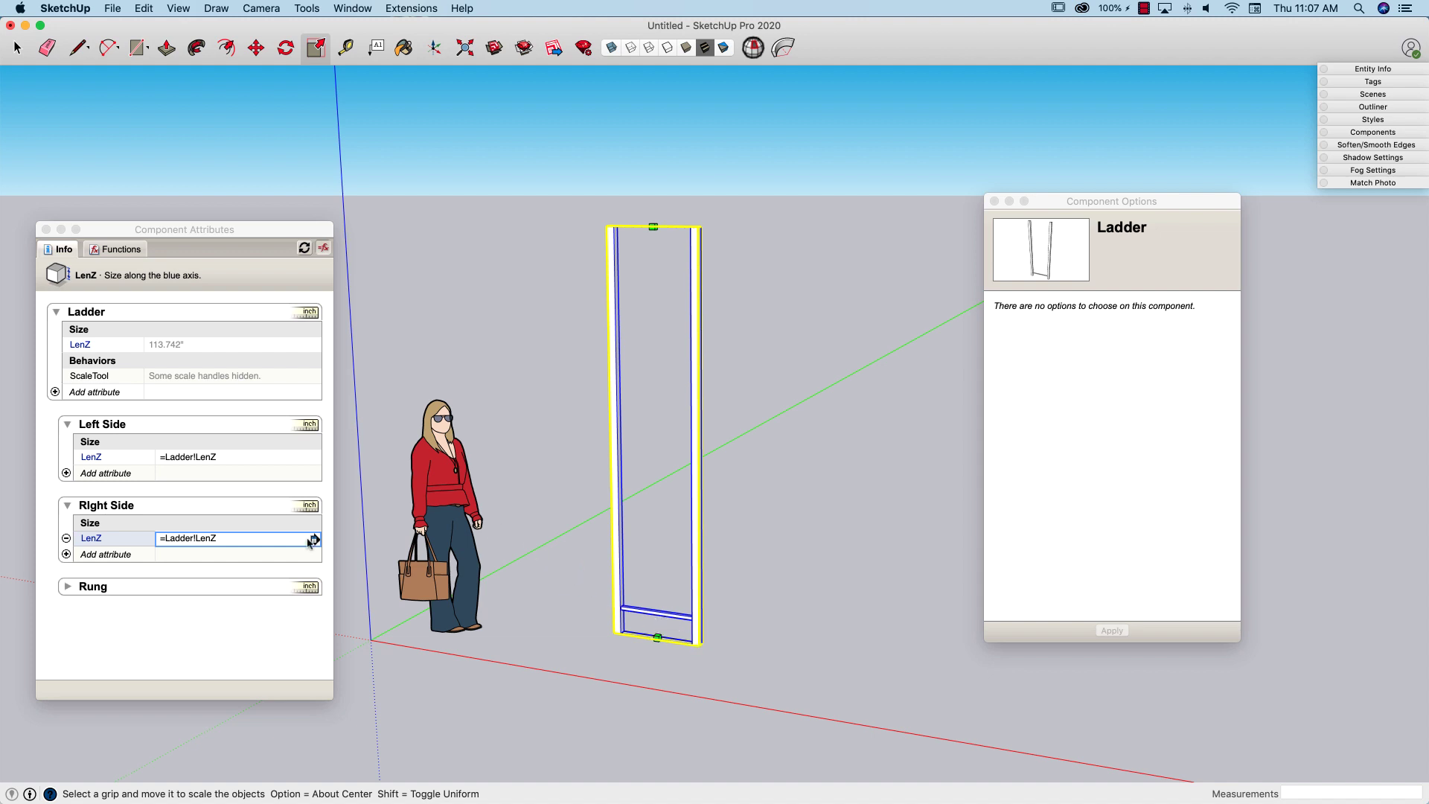
left_click(652, 528)
left_click(614, 530)
key("space")
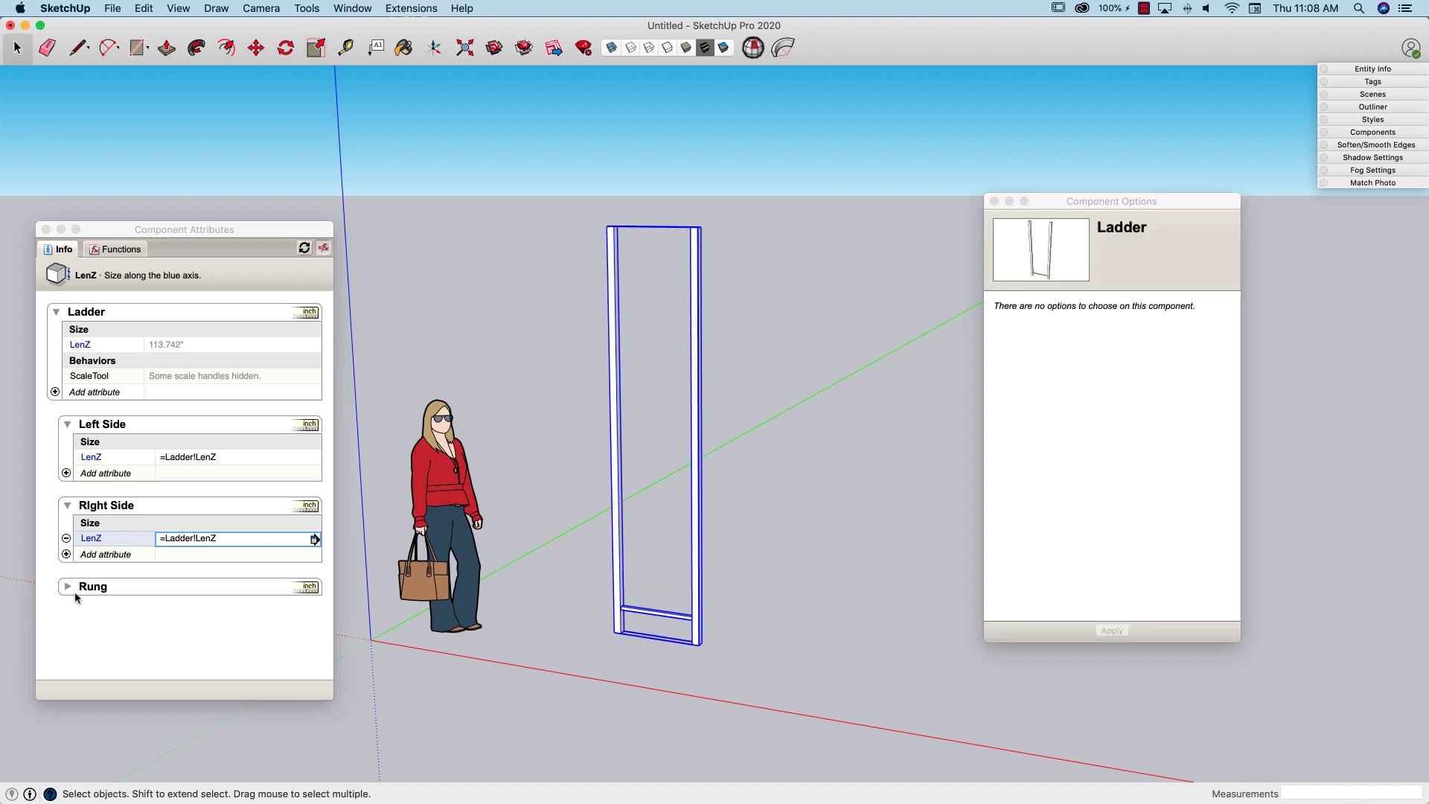
Add a Z position attribute to the Rung in Component Attributes.
left_click(74, 596)
left_click(72, 595)
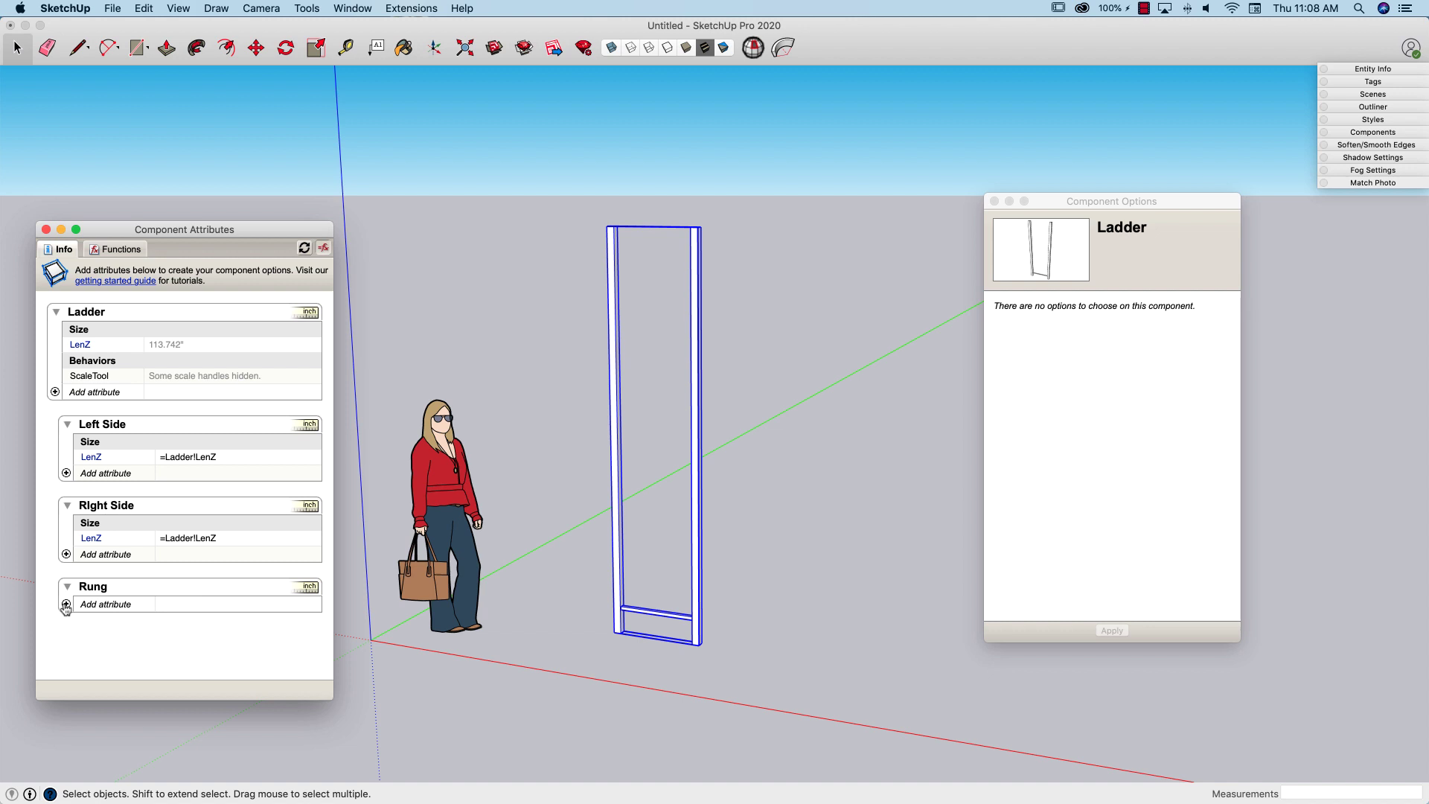
left_click(66, 604)
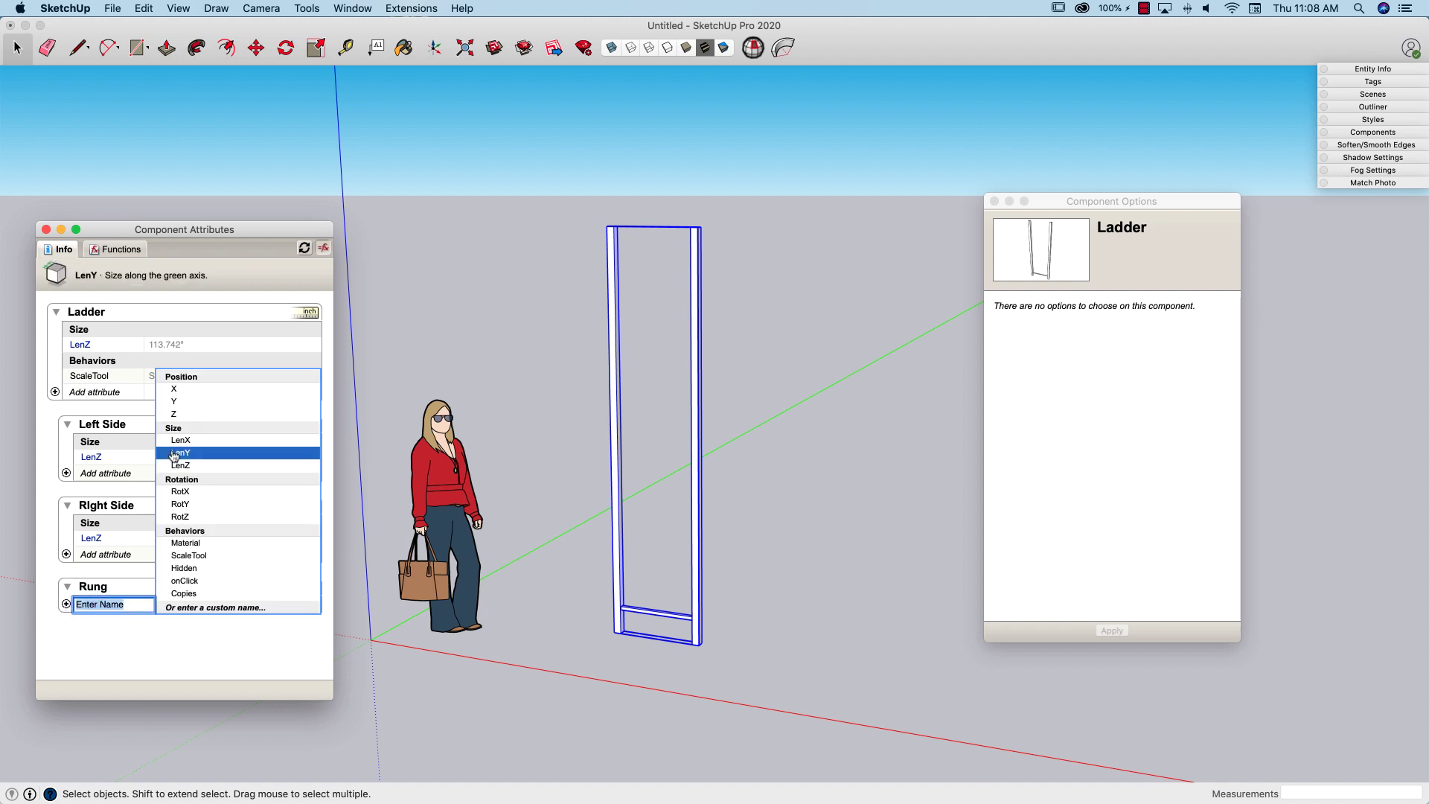
left_click(179, 416)
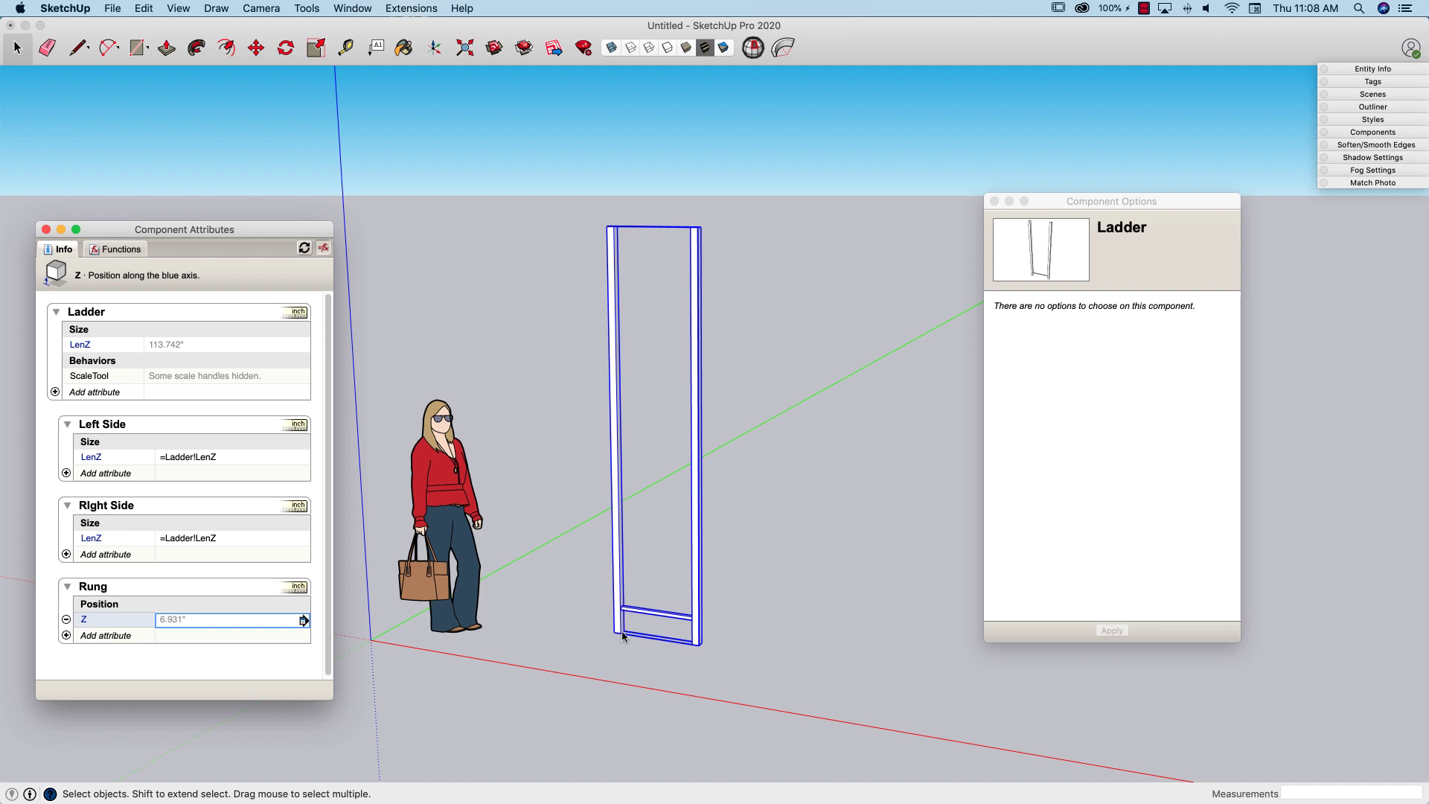
Add a Copies behavior attribute to the Rung and leave it empty.
scroll(637, 620, "up", 4)
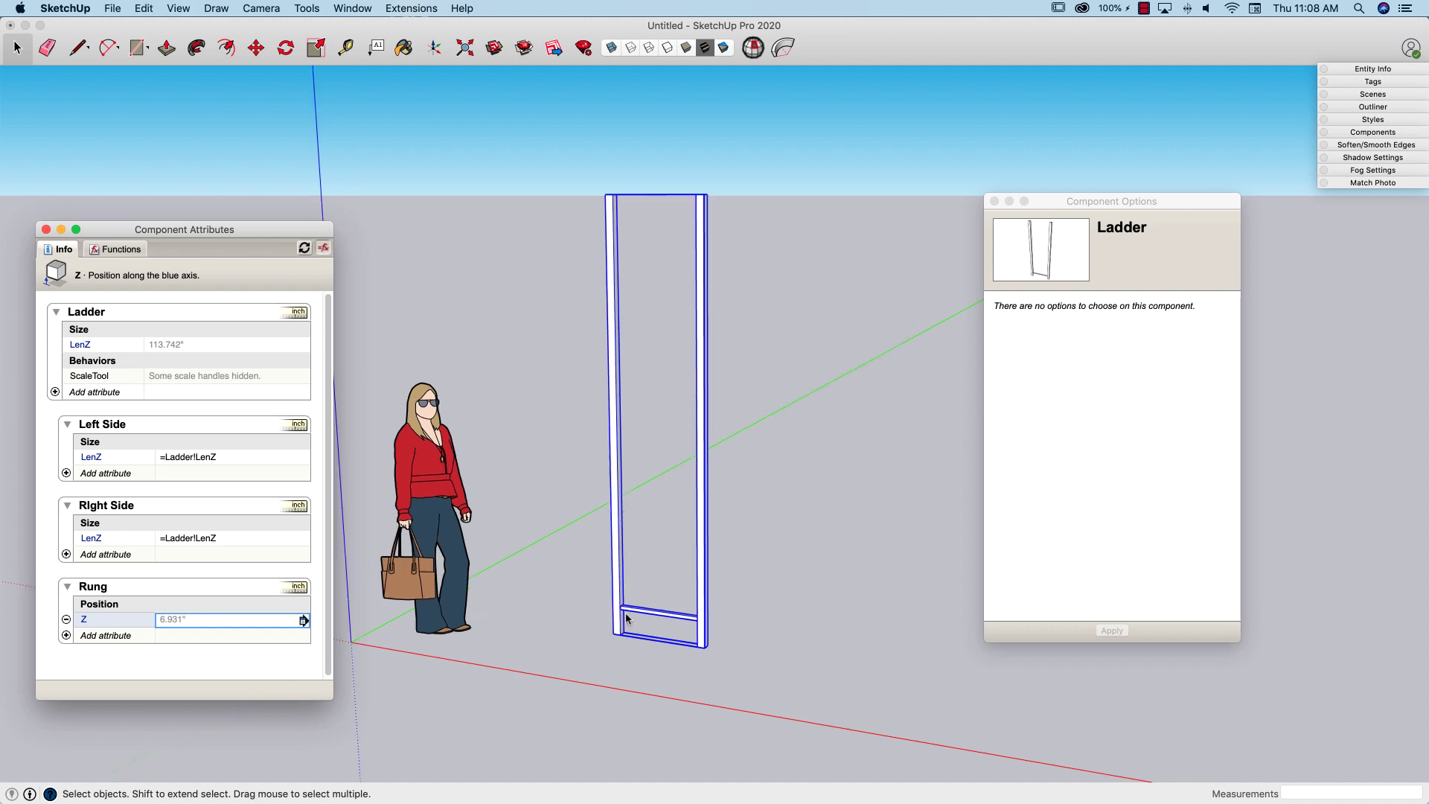
scroll(626, 618, "up", 2)
scroll(623, 602, "up", 2)
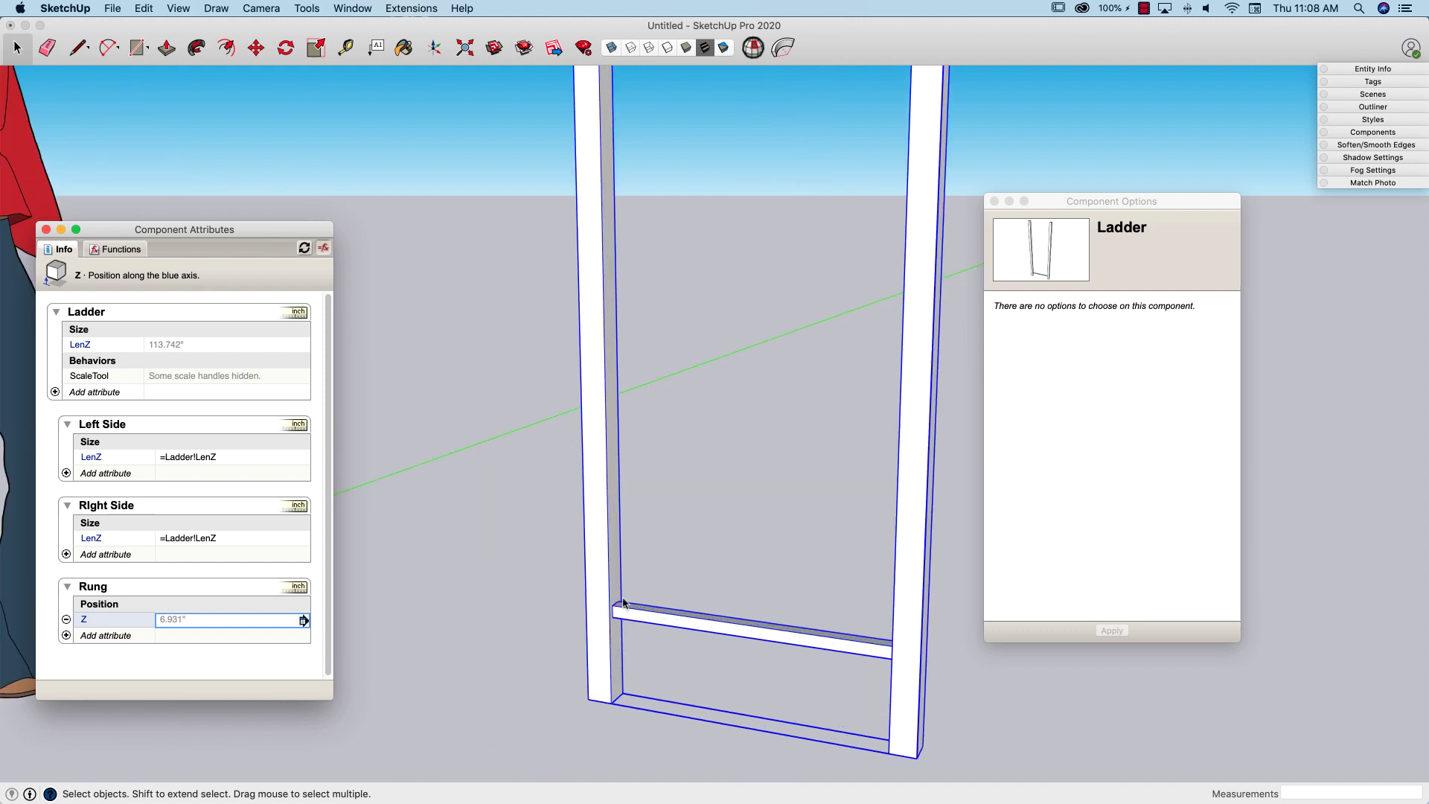
scroll(619, 606, "down", 5)
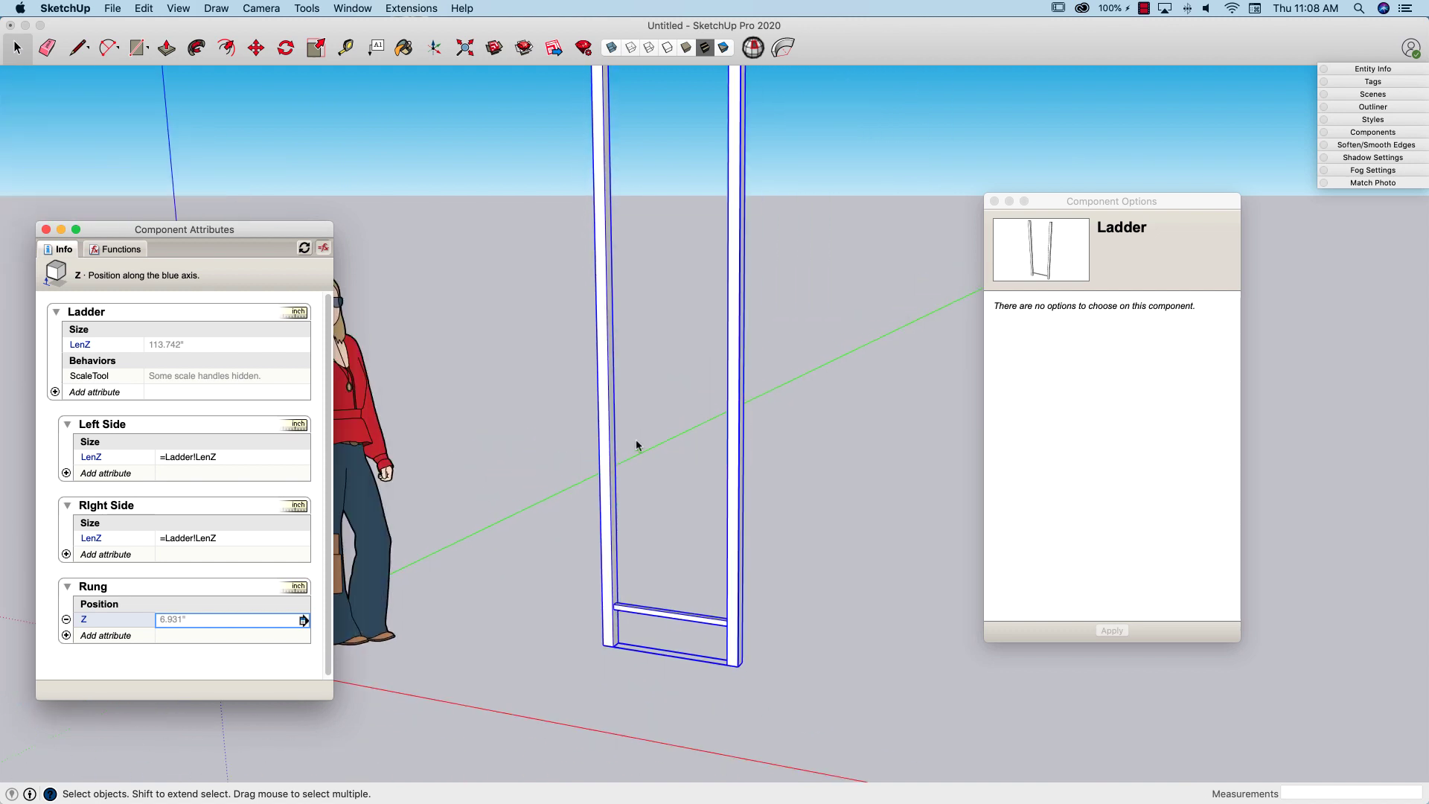
left_click(66, 637)
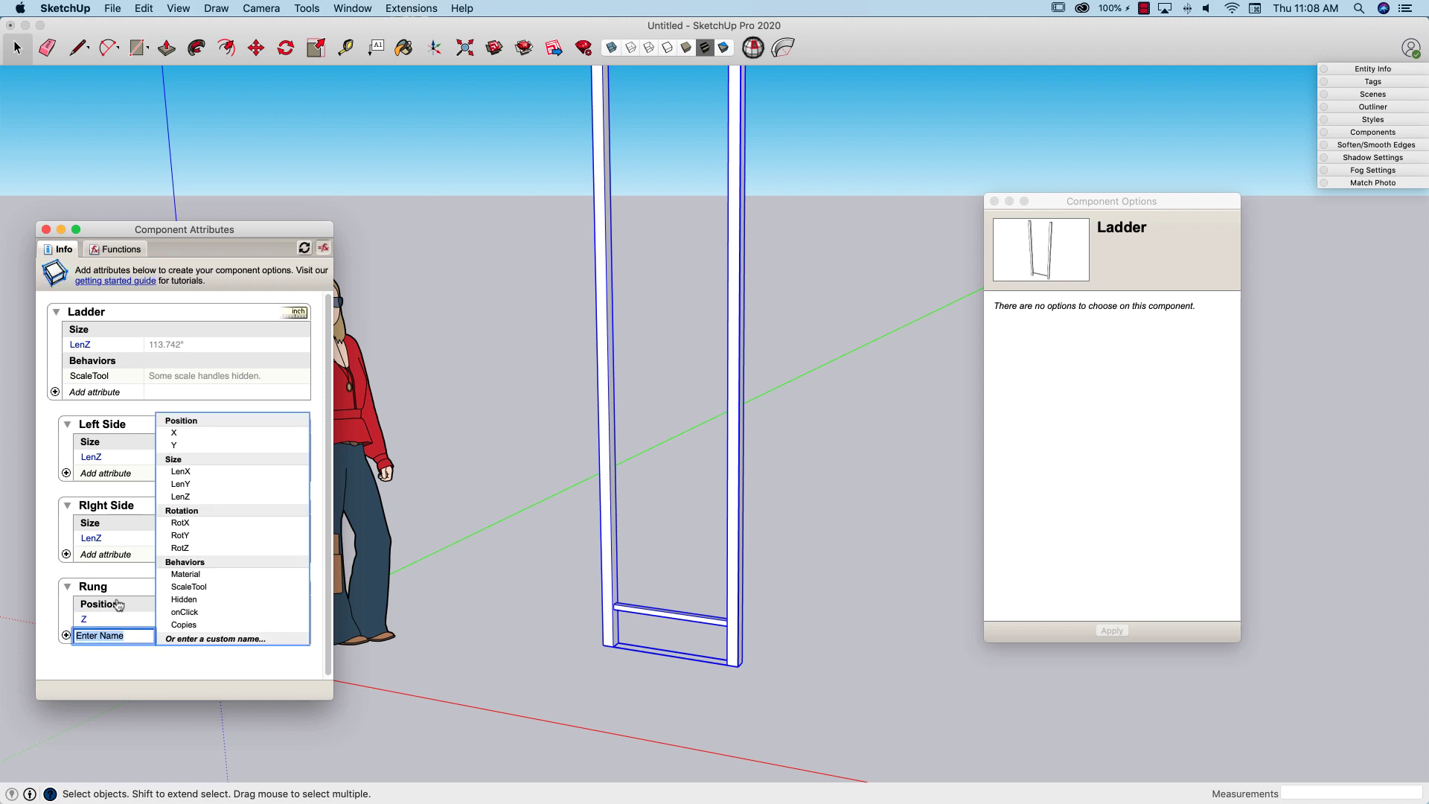
left_click(185, 625)
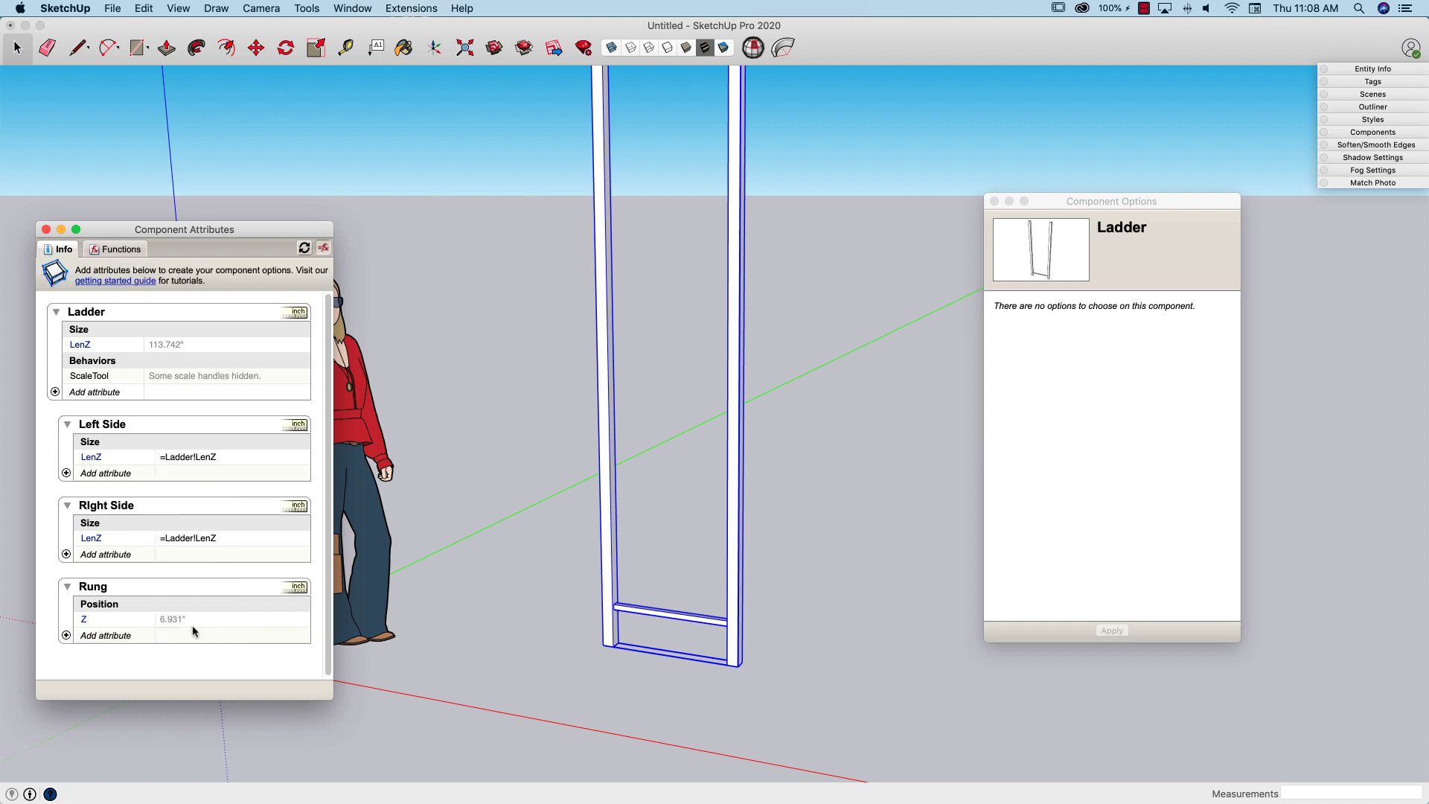
scroll(149, 564, "down", 2)
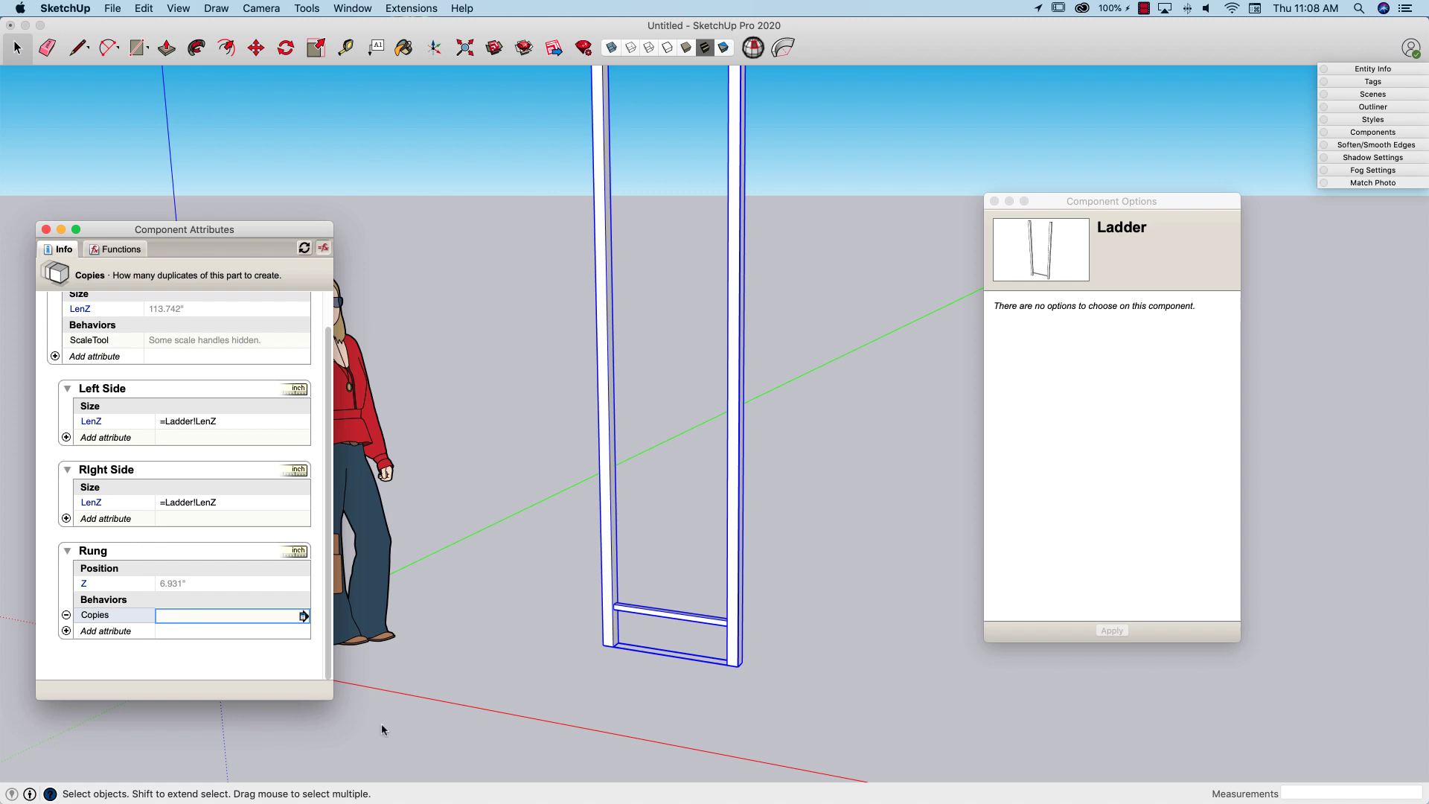
Enlarge the attributes panel and add a custom Spacing attribute to the Rung.
left_click_drag(335, 700, 353, 764)
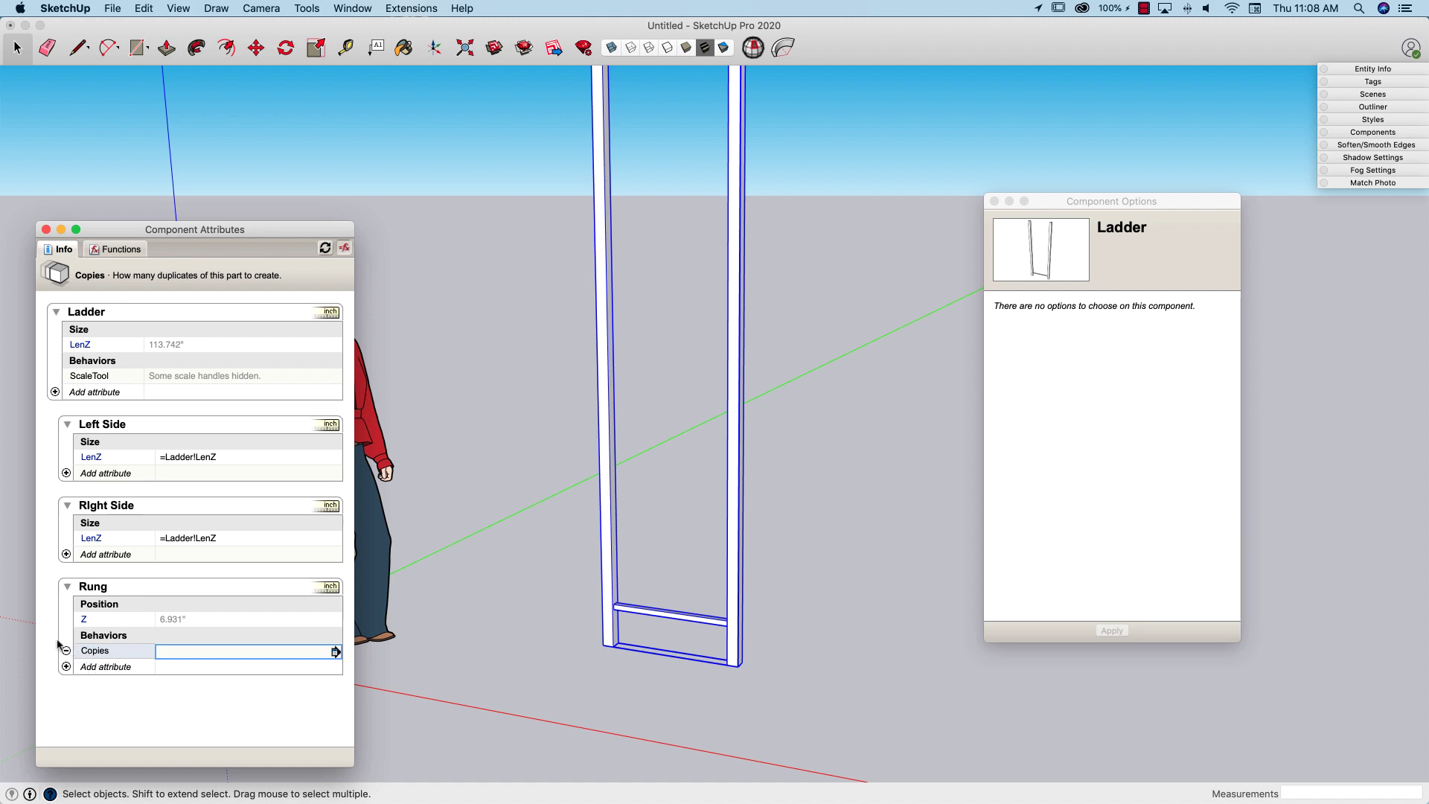
left_click(66, 667)
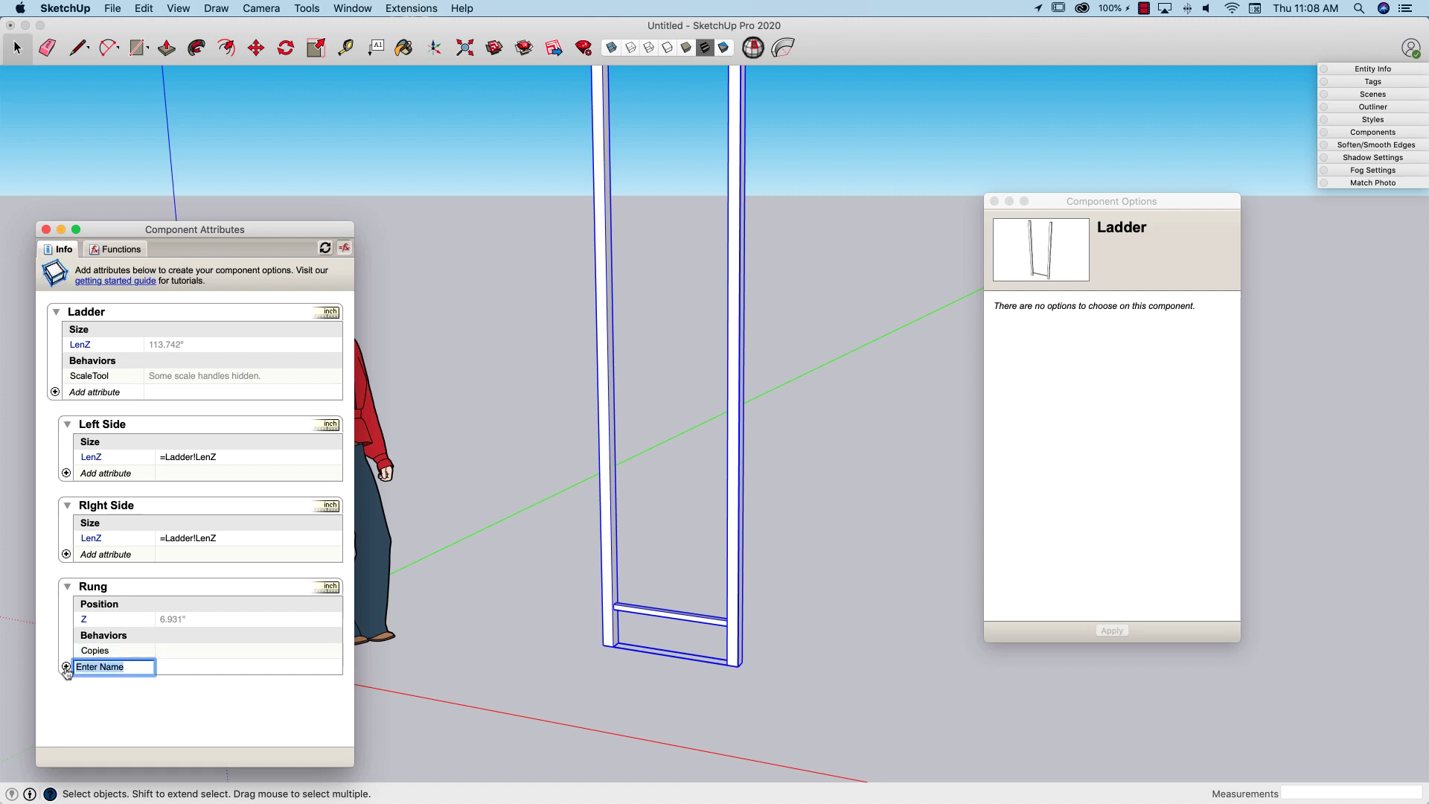
type("Spa")
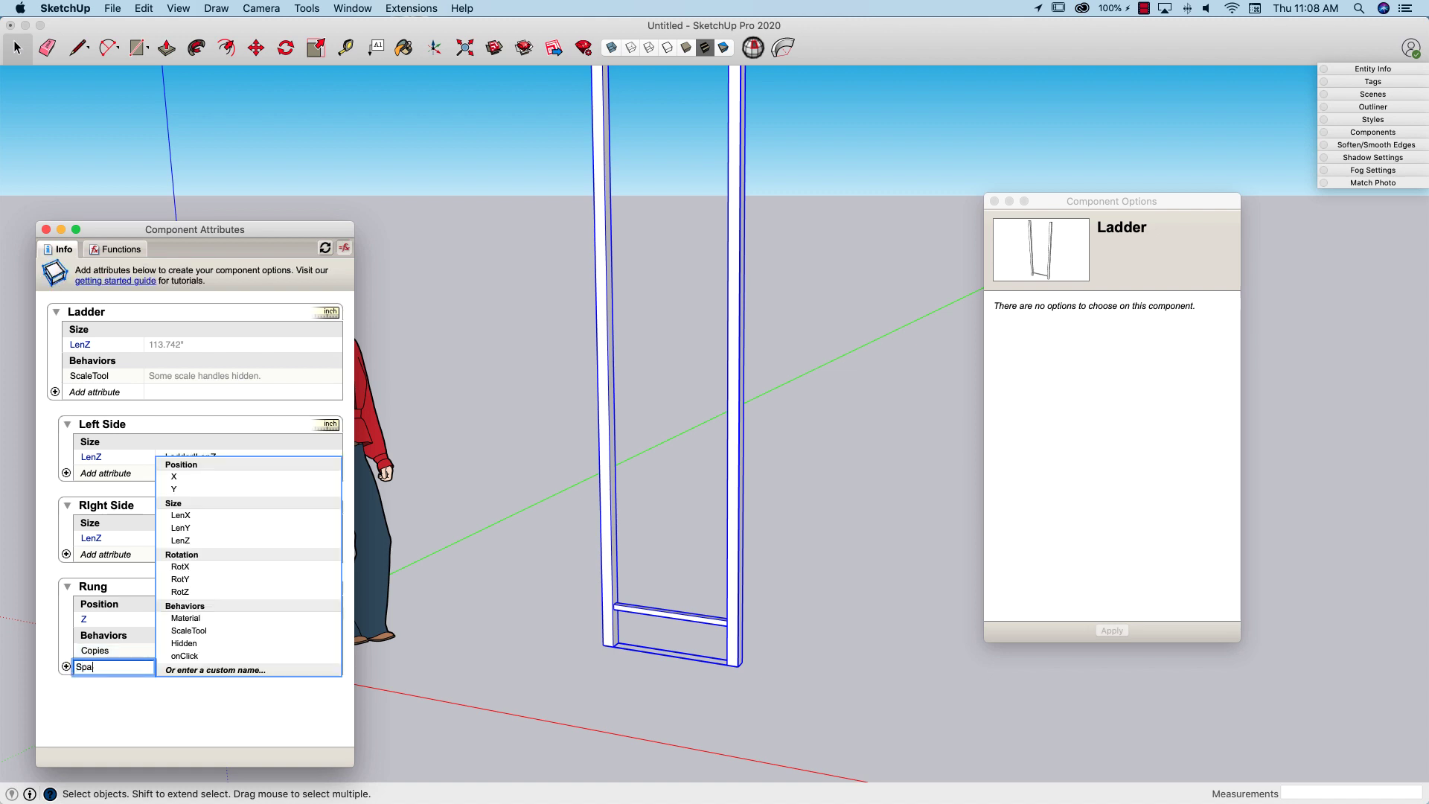
key("Return")
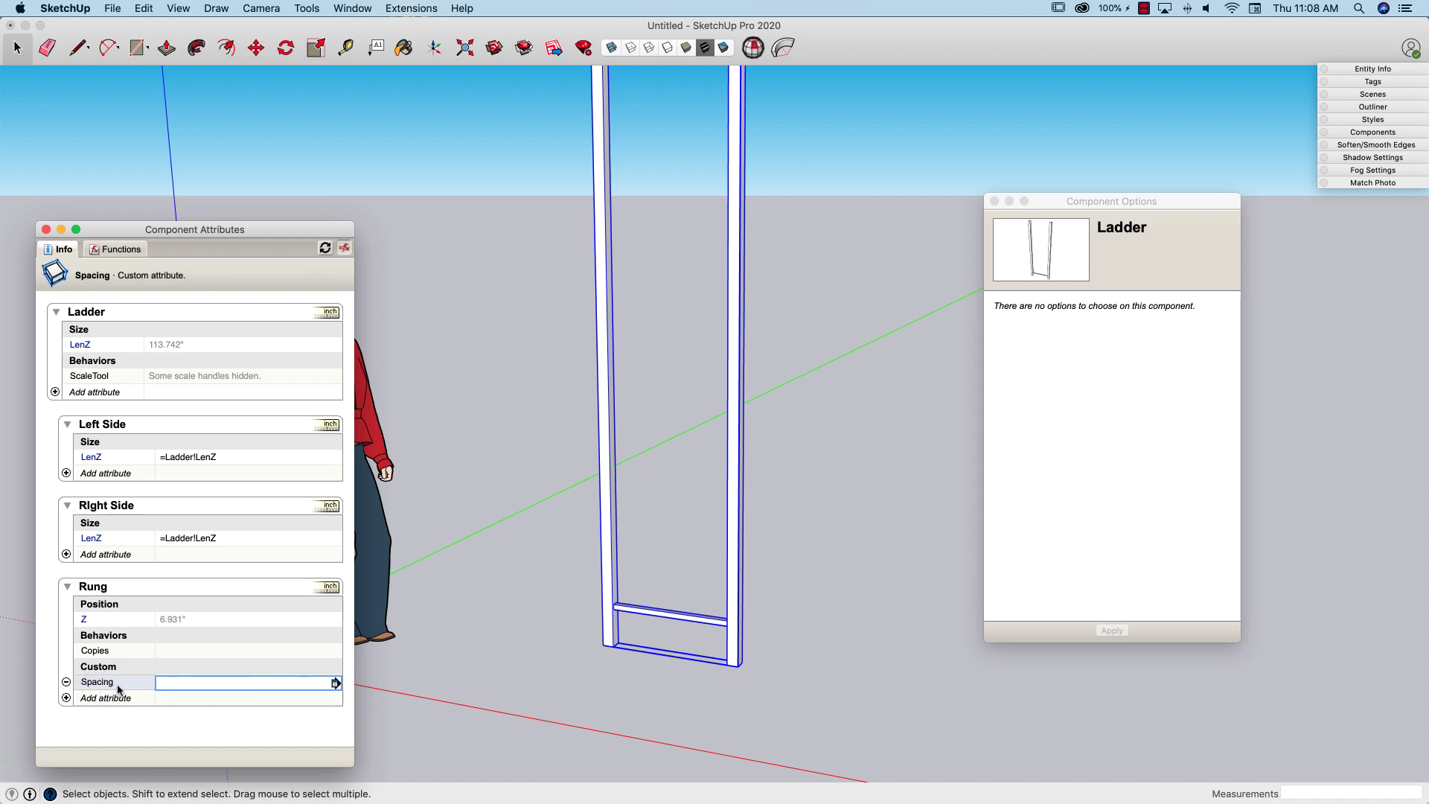
left_click(75, 698)
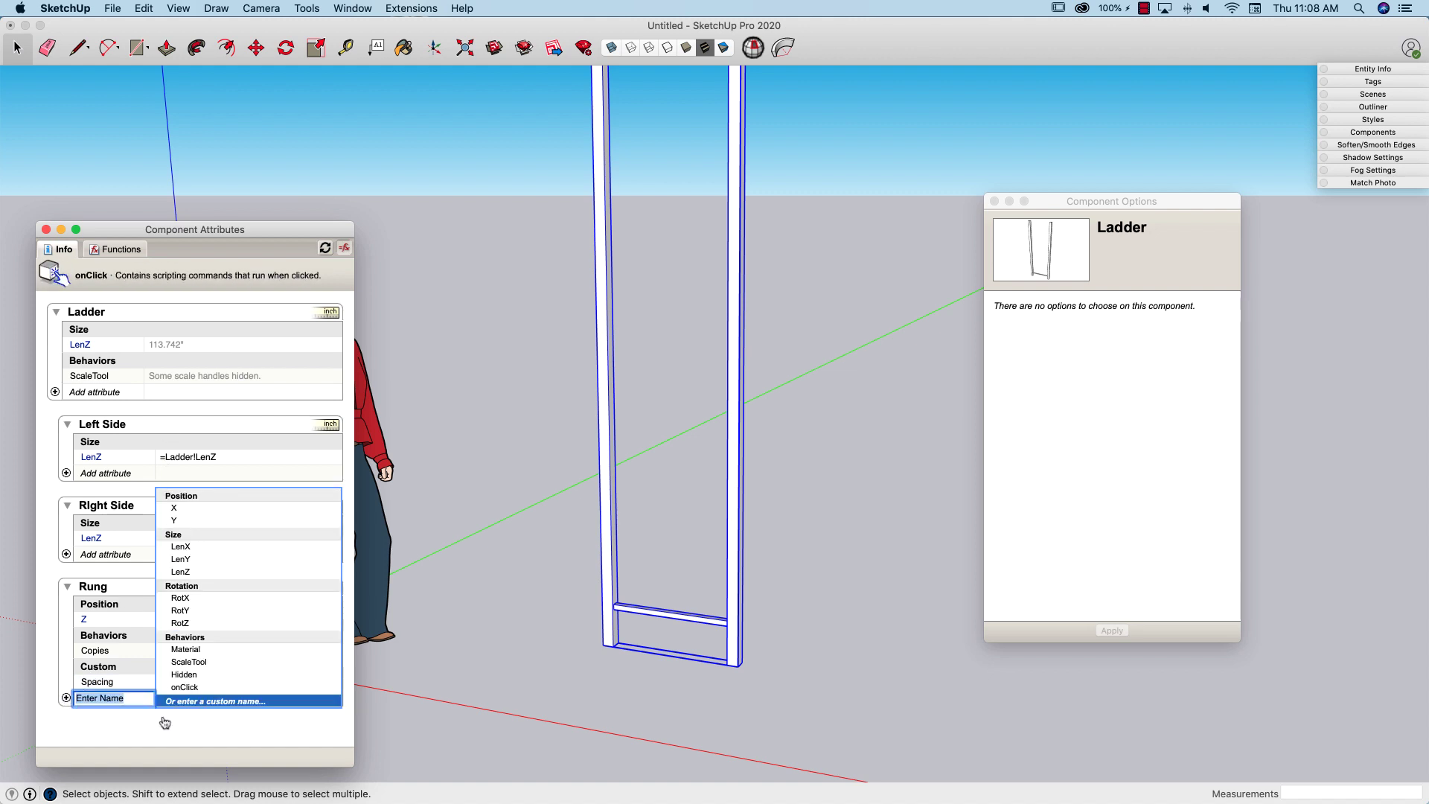
left_click(93, 735)
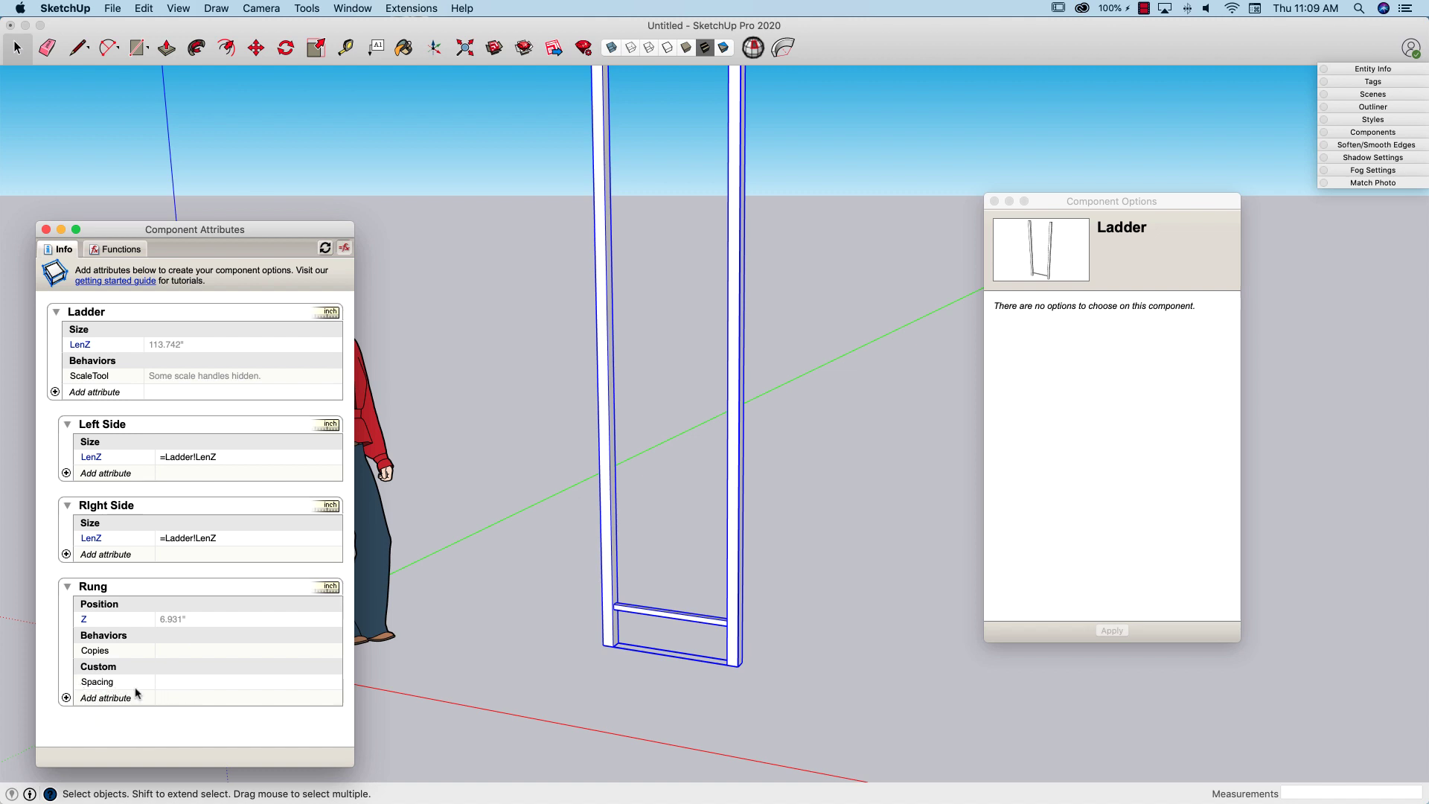
Set the Rung's Spacing attribute value to 12.
left_click(166, 682)
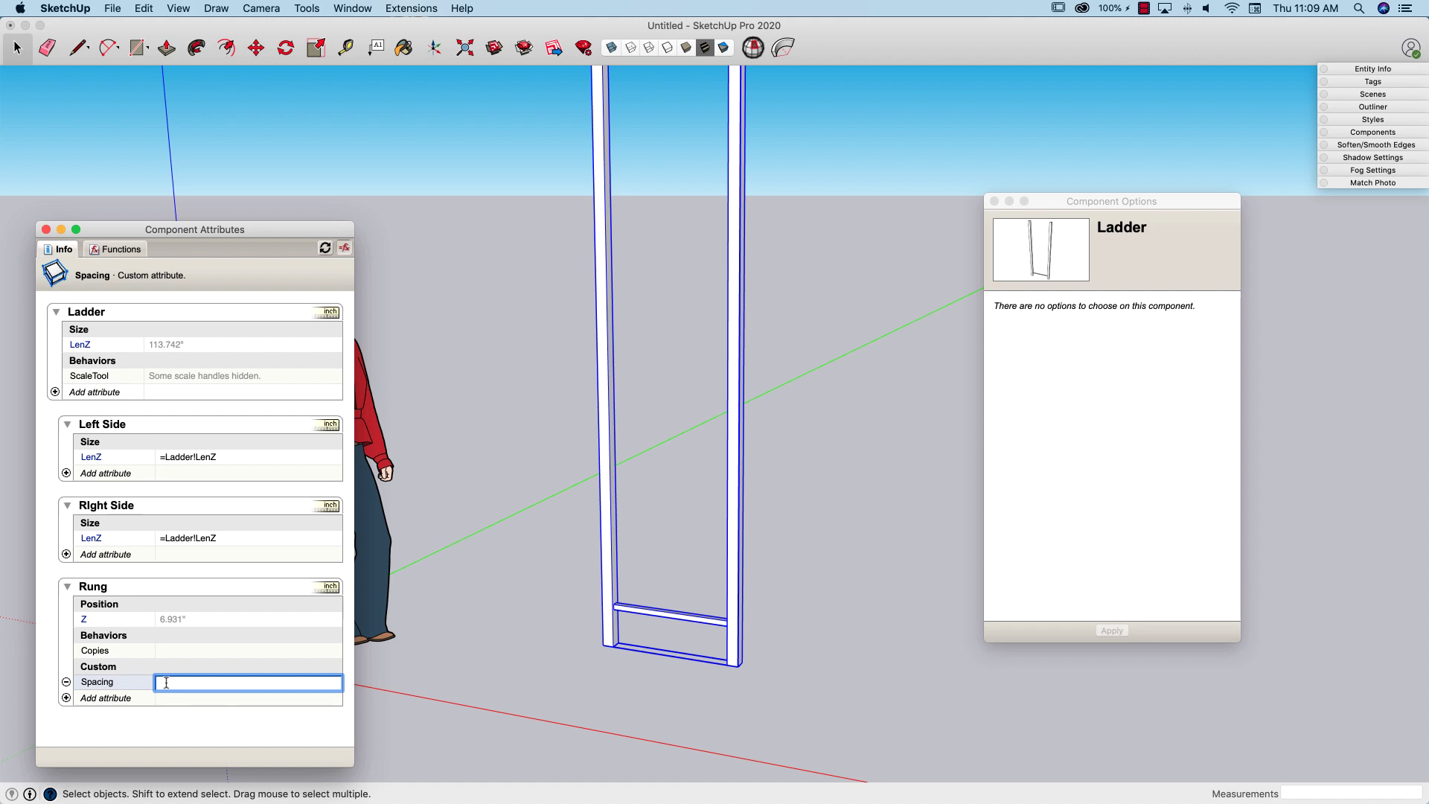
type("12")
key("Return")
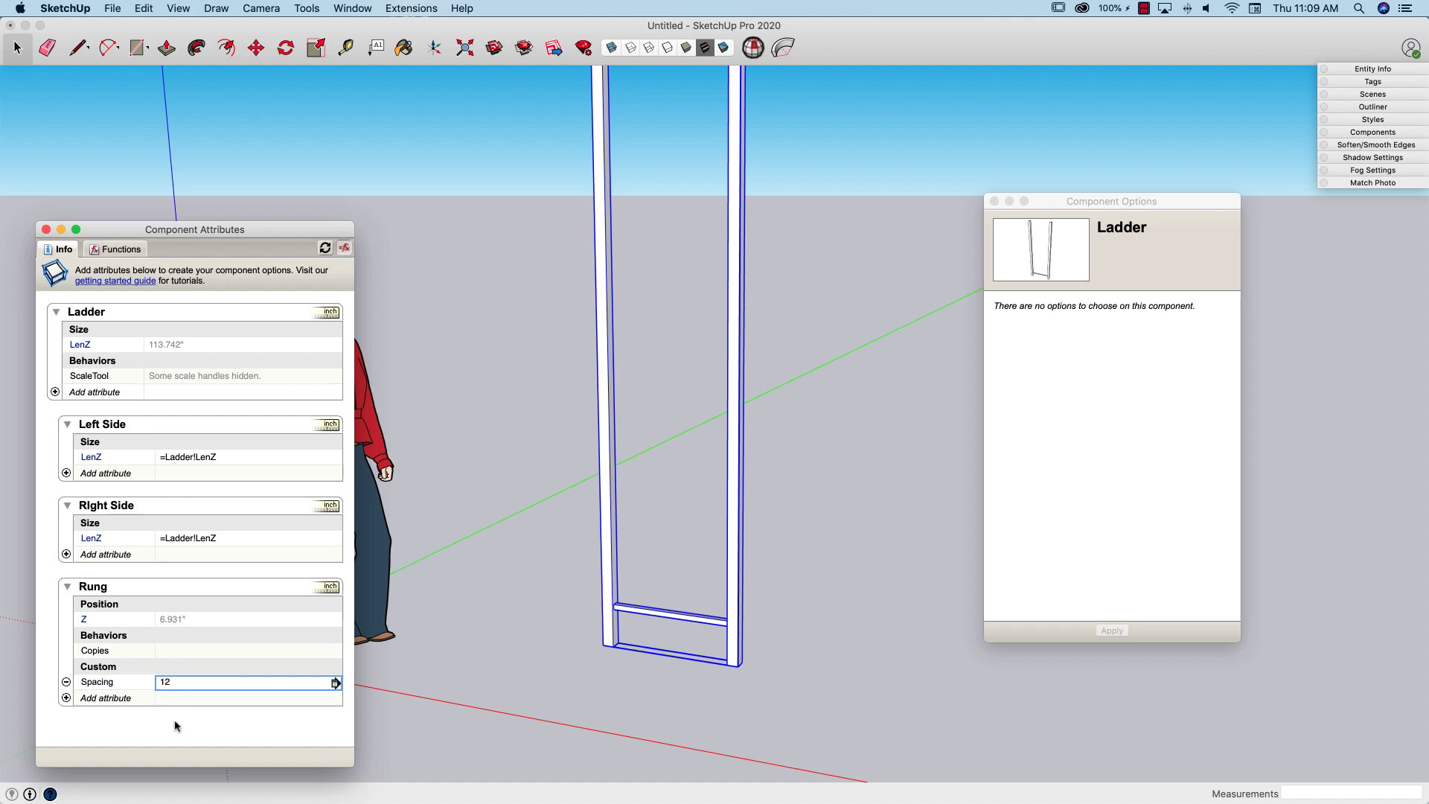
left_click(199, 620)
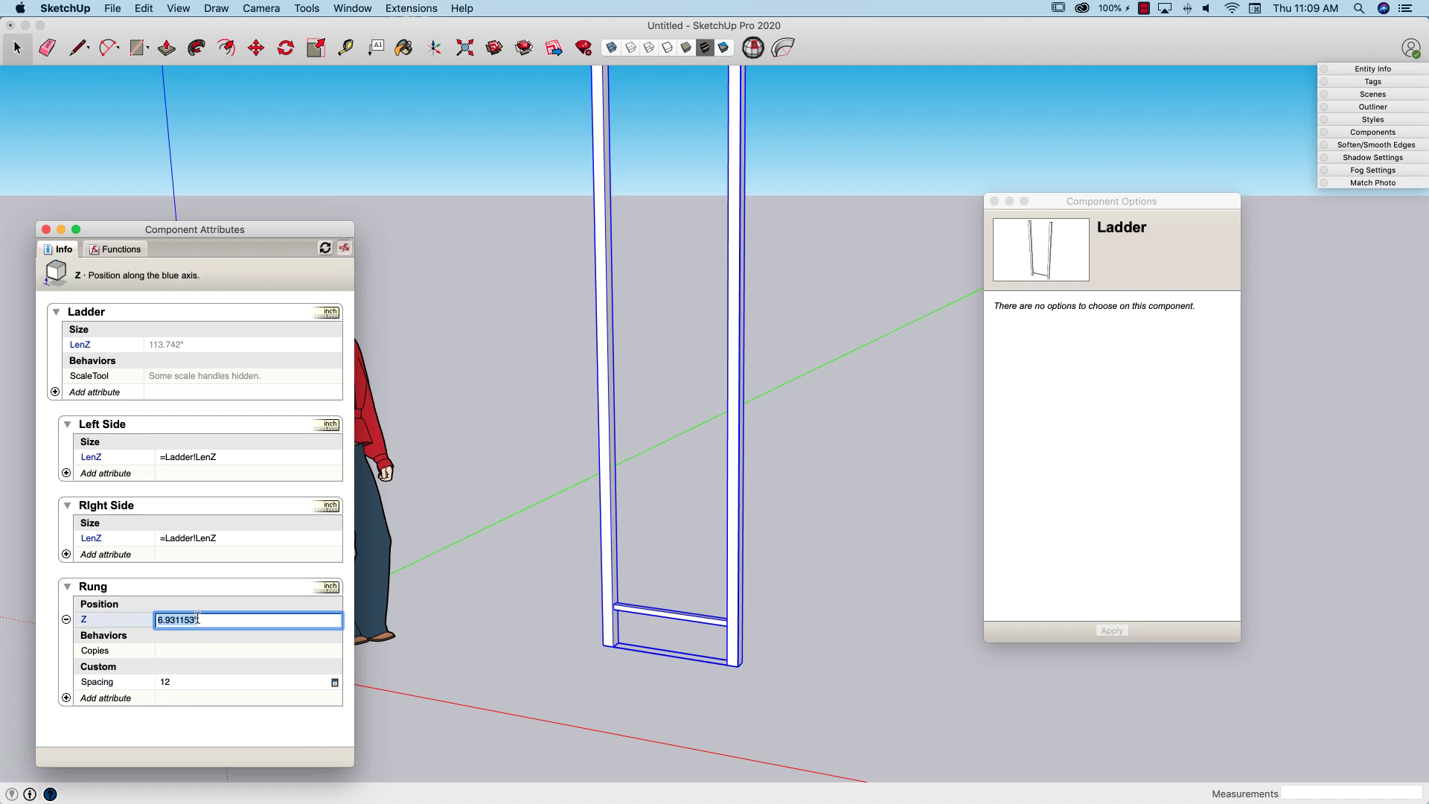
left_click(185, 651)
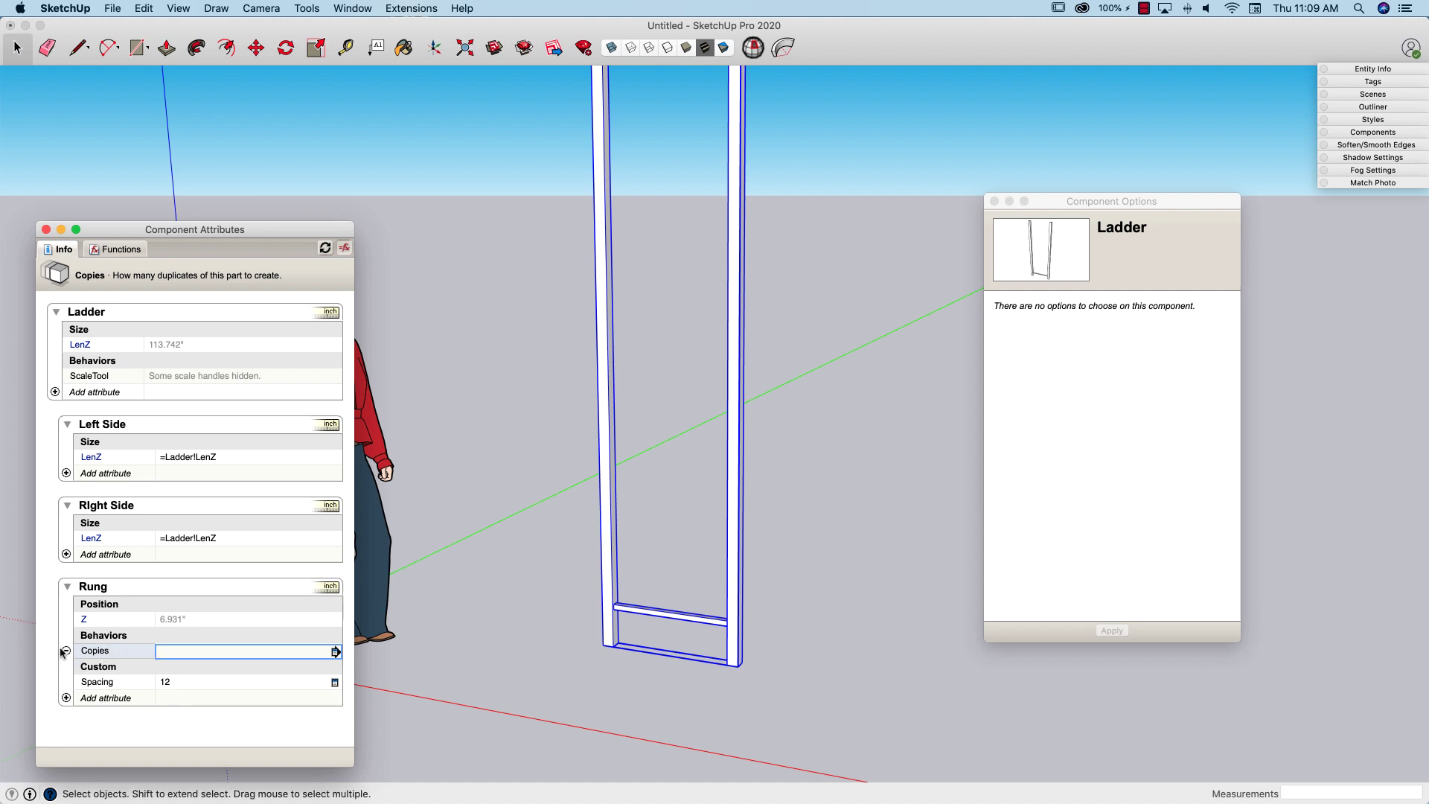
Enter =Ladder!LenZ/Spacing as the Rung's Copies formula, then open the ladder for editing.
left_click(170, 651)
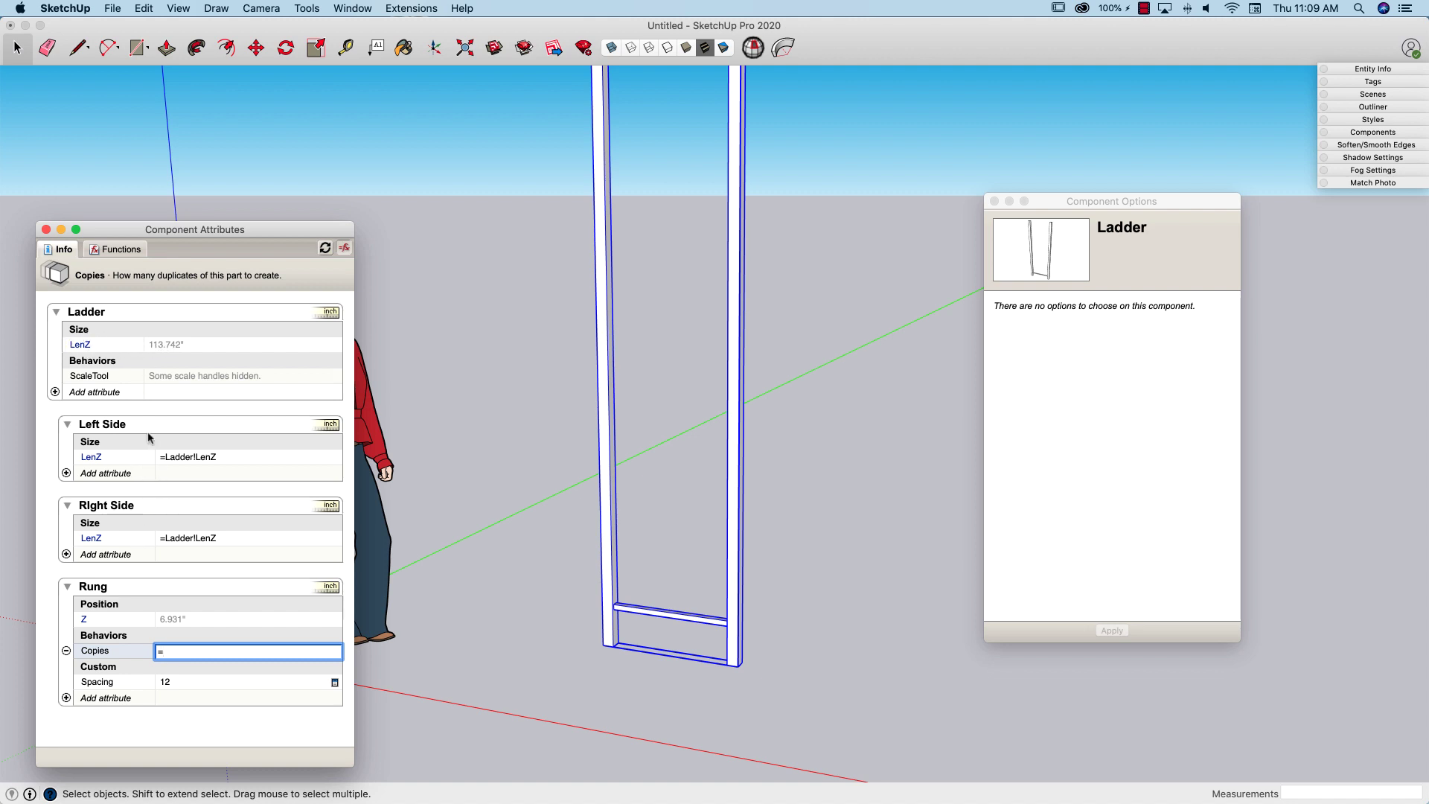
left_click(167, 347)
type("/")
left_click(177, 685)
key("Return")
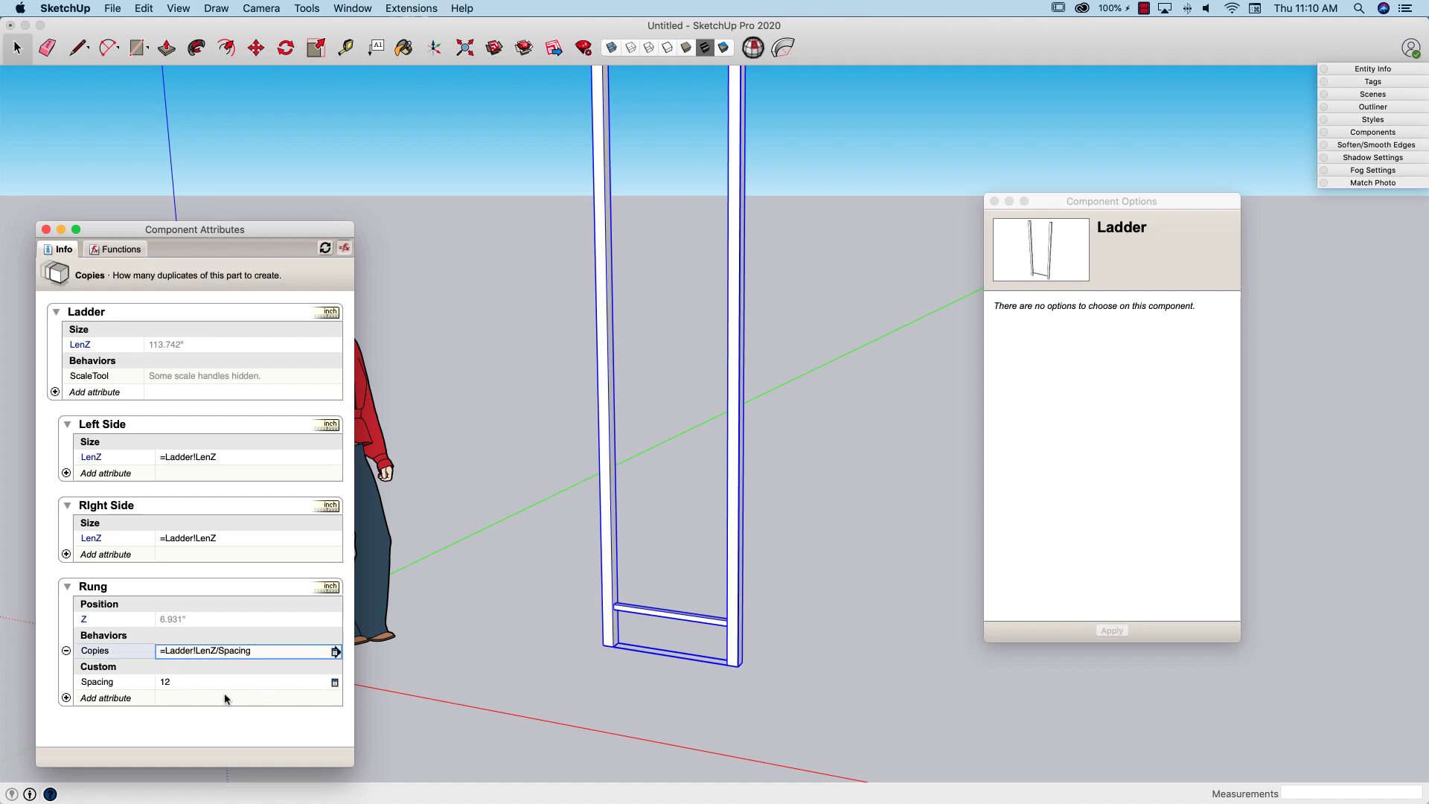
double_click(628, 607)
left_click(628, 609)
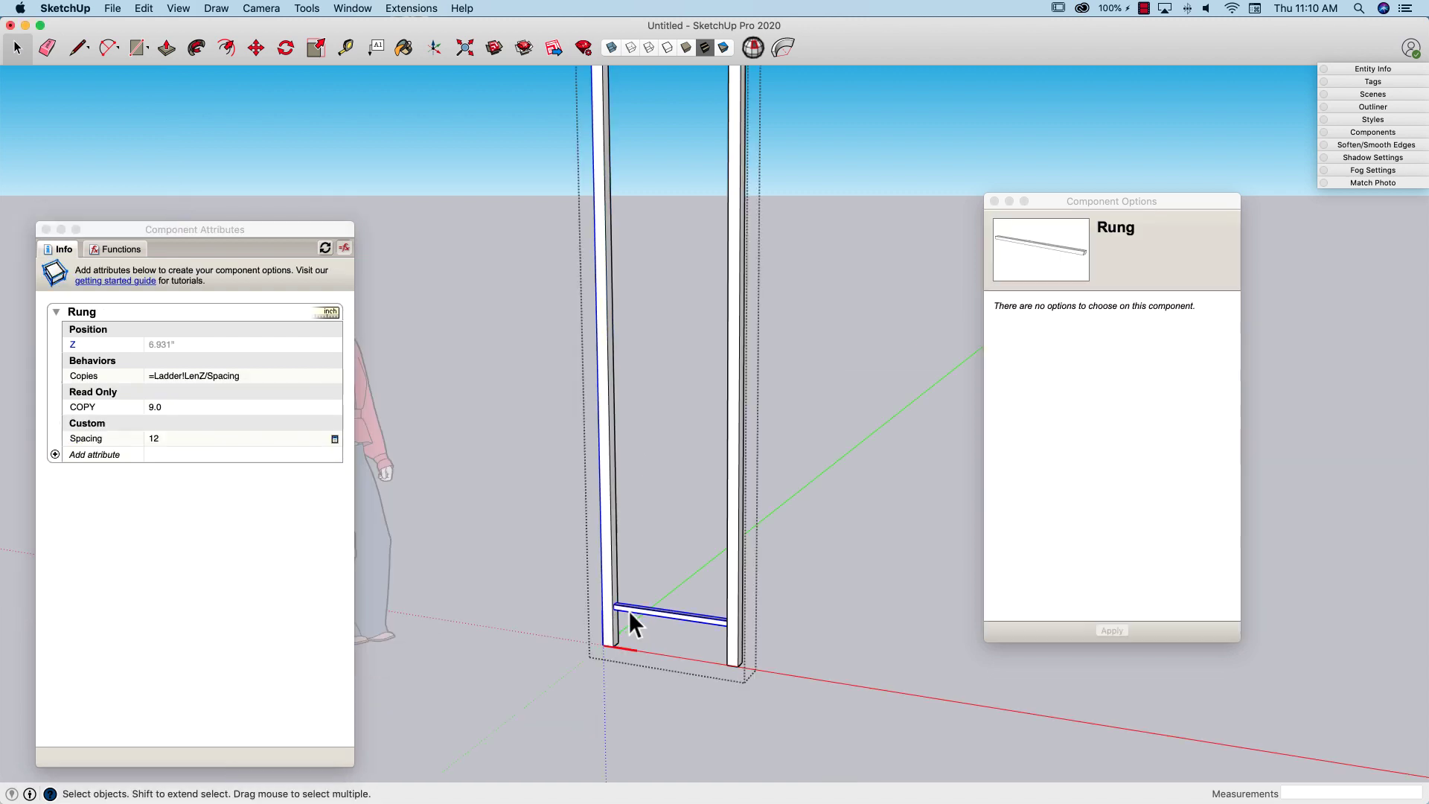
key("m")
left_click(628, 610)
key("alt")
left_click(678, 548)
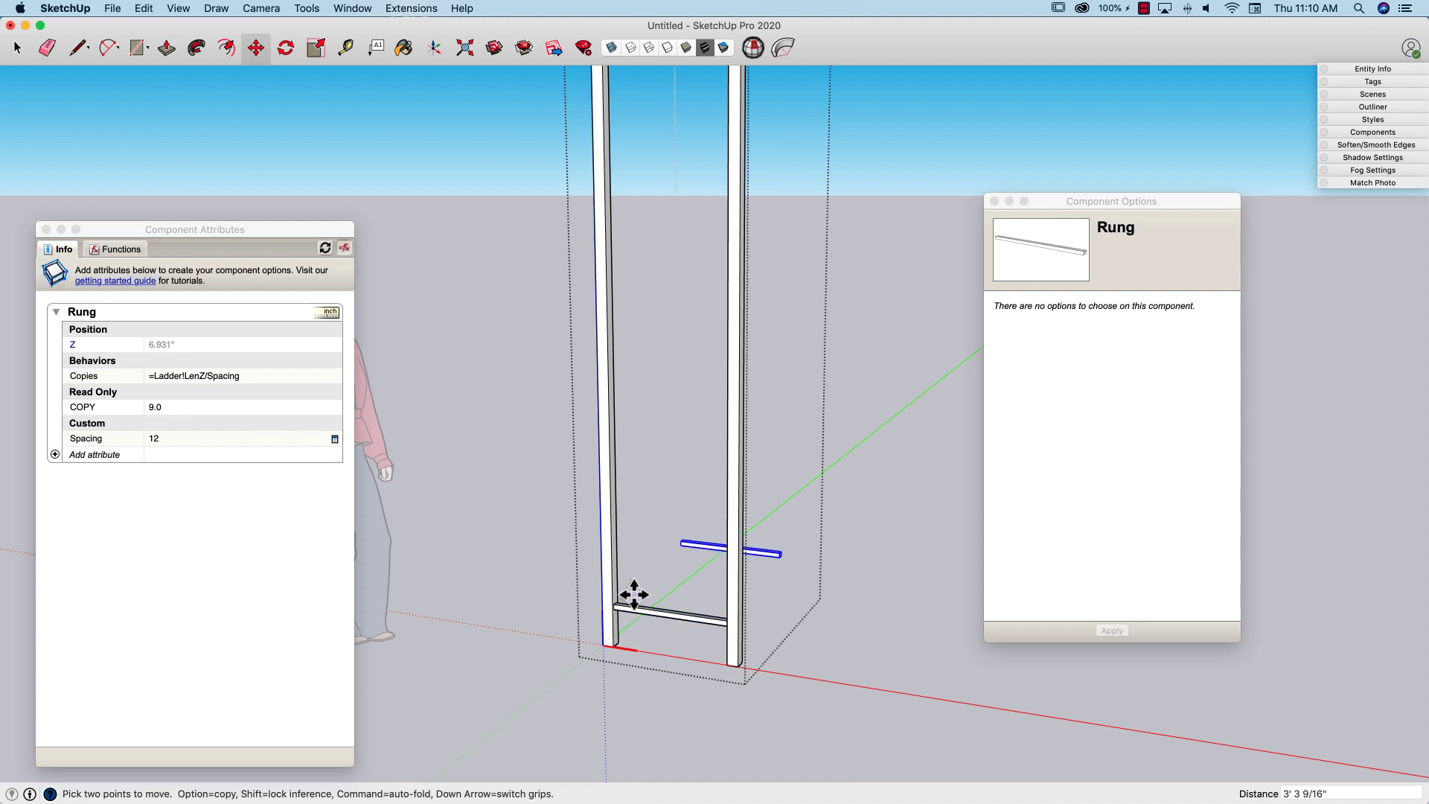
key("super+z")
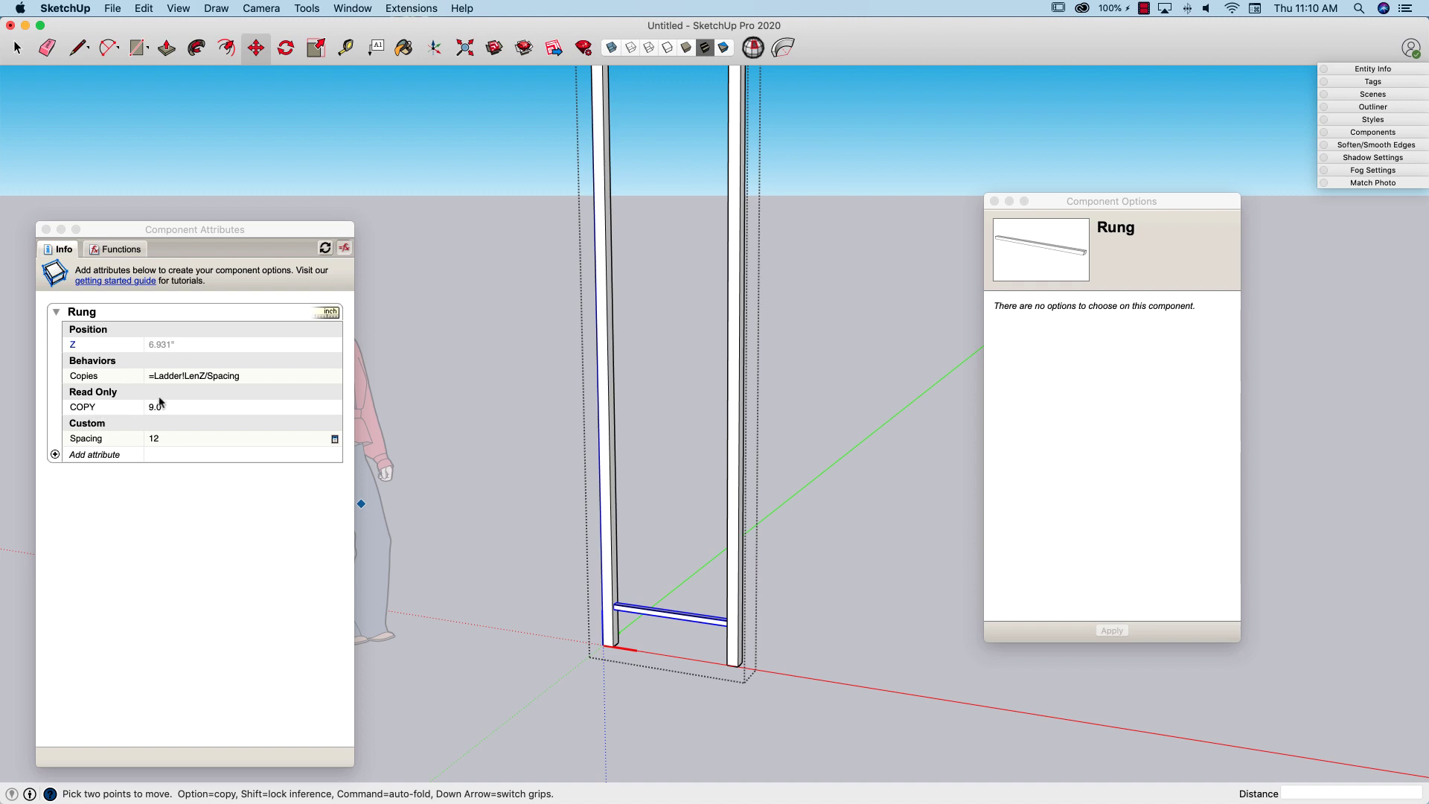
key("space")
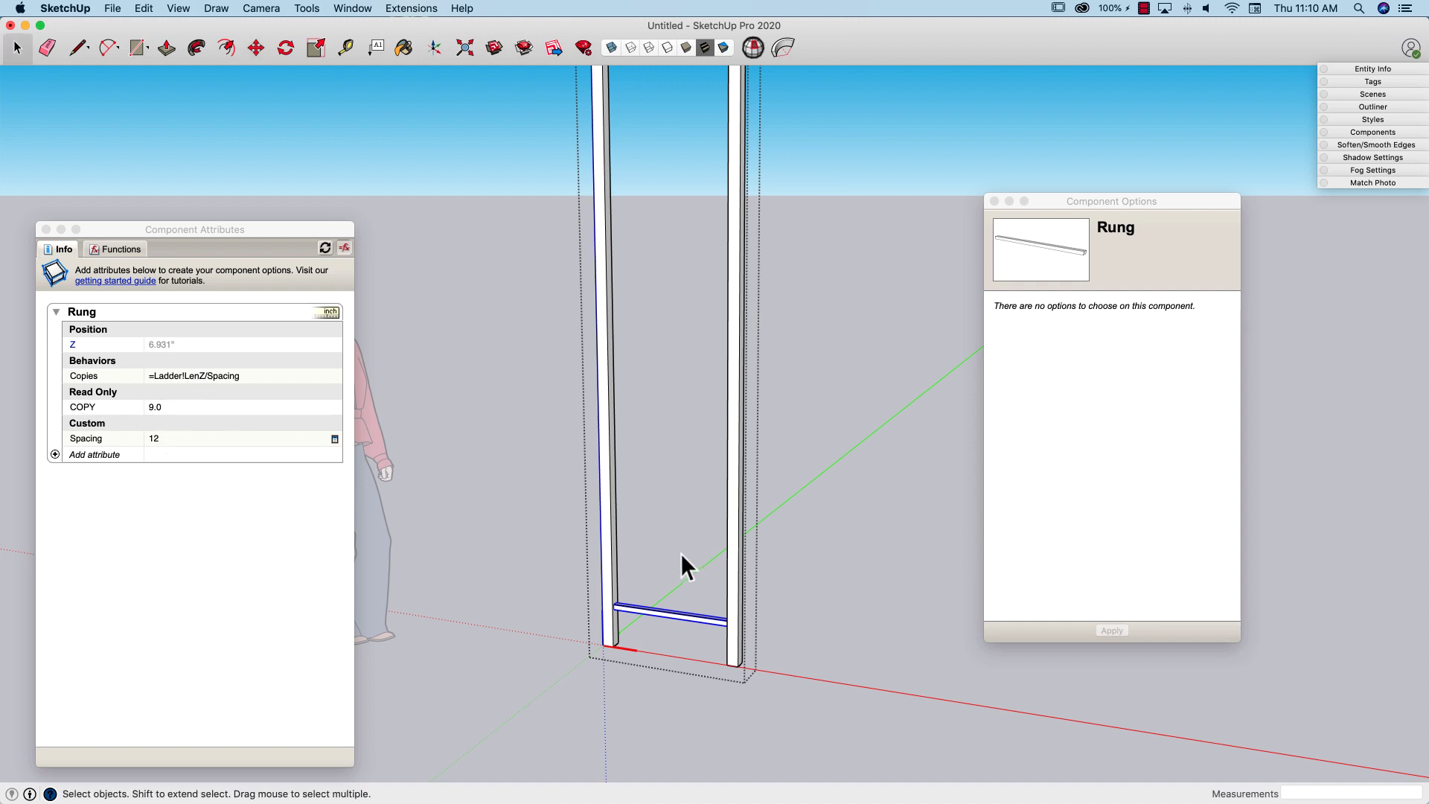
left_click(681, 554)
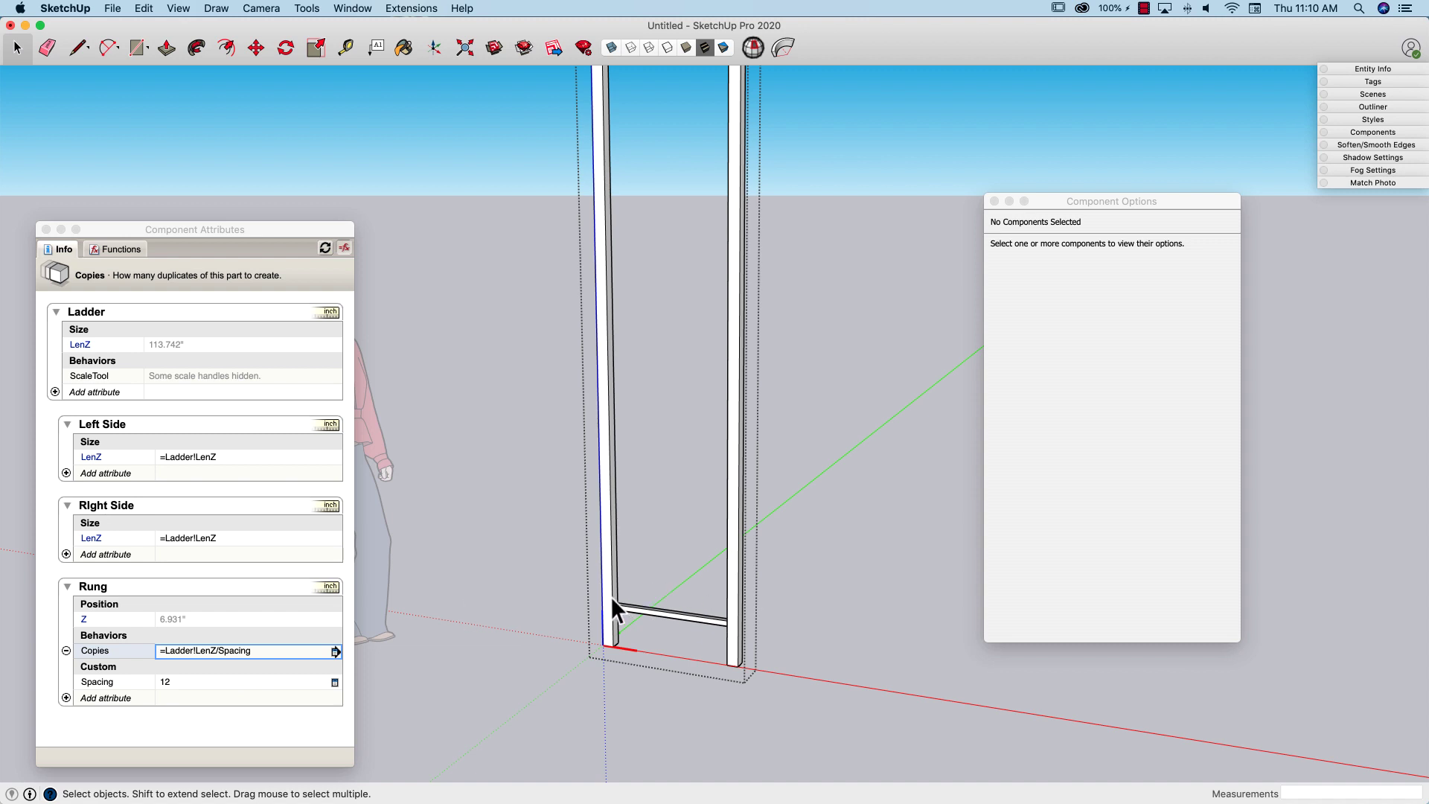
left_click(224, 622)
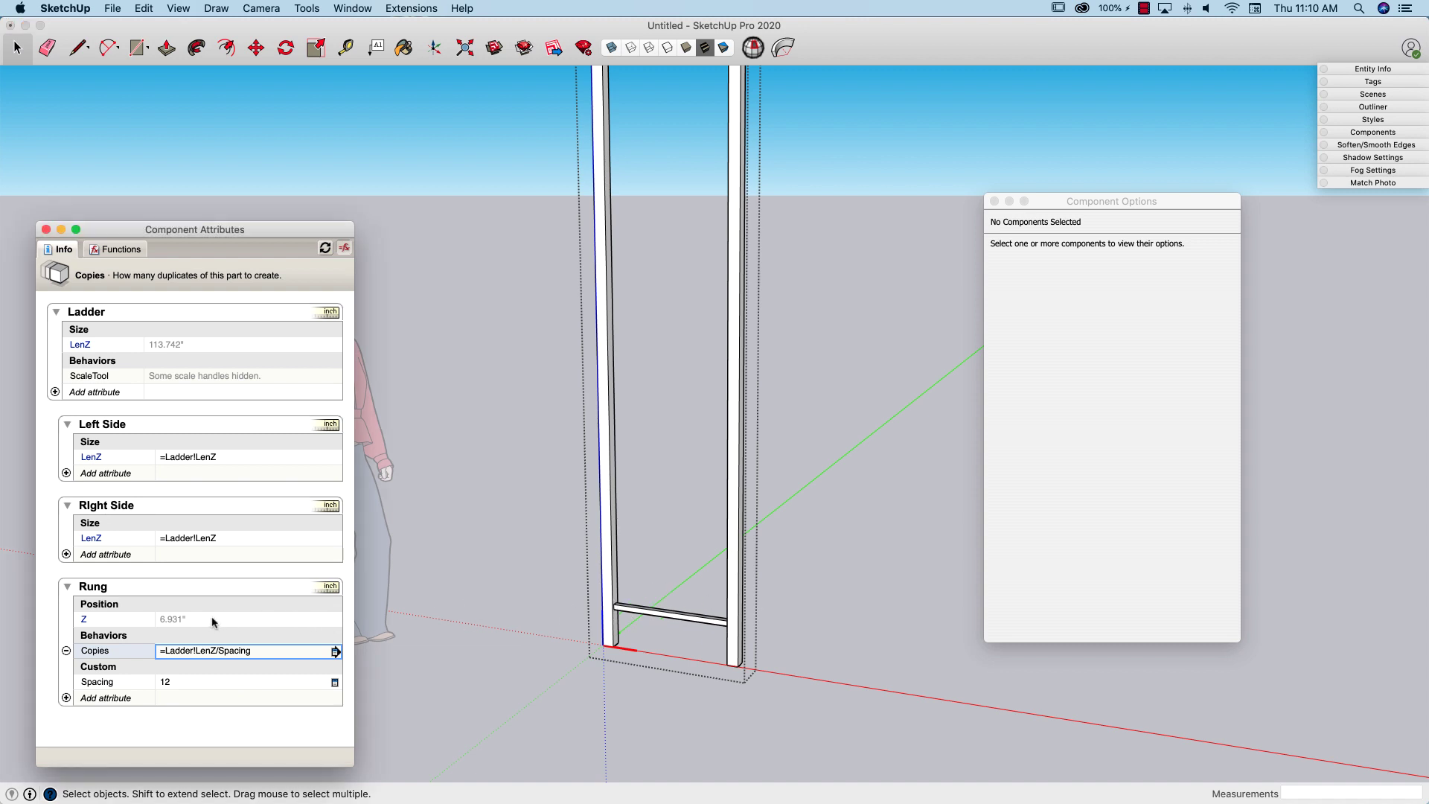
left_click(197, 622)
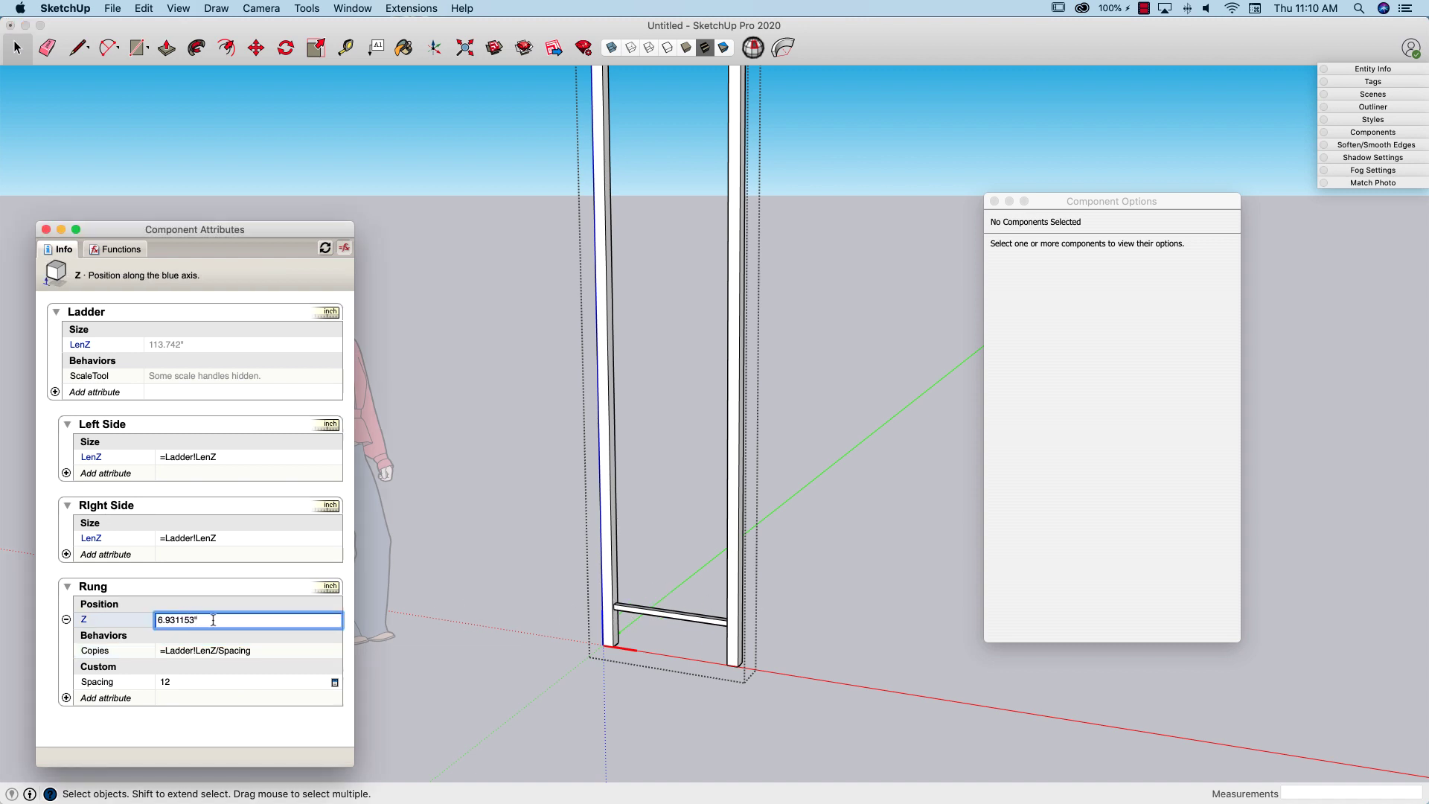
Replace the Rung's Z value with the formula =(Spacing-1)+Copy*Spacing.
left_click_drag(213, 619, 155, 620)
type("=(")
left_click(177, 685)
type("-1")
type("+")
type("Copy*")
left_click(177, 682)
key("Return")
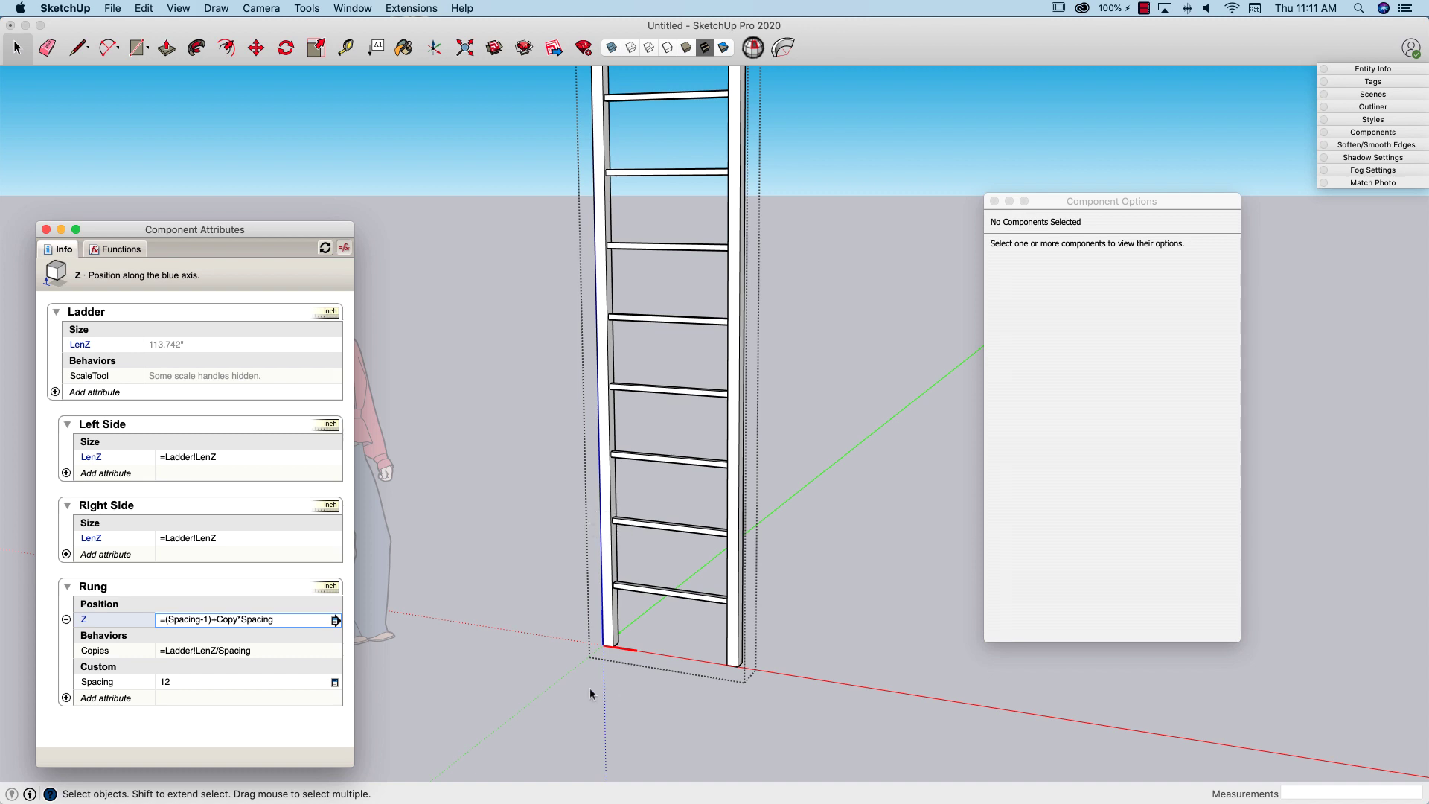
scroll(590, 688, "down", 3)
scroll(610, 640, "up", 5)
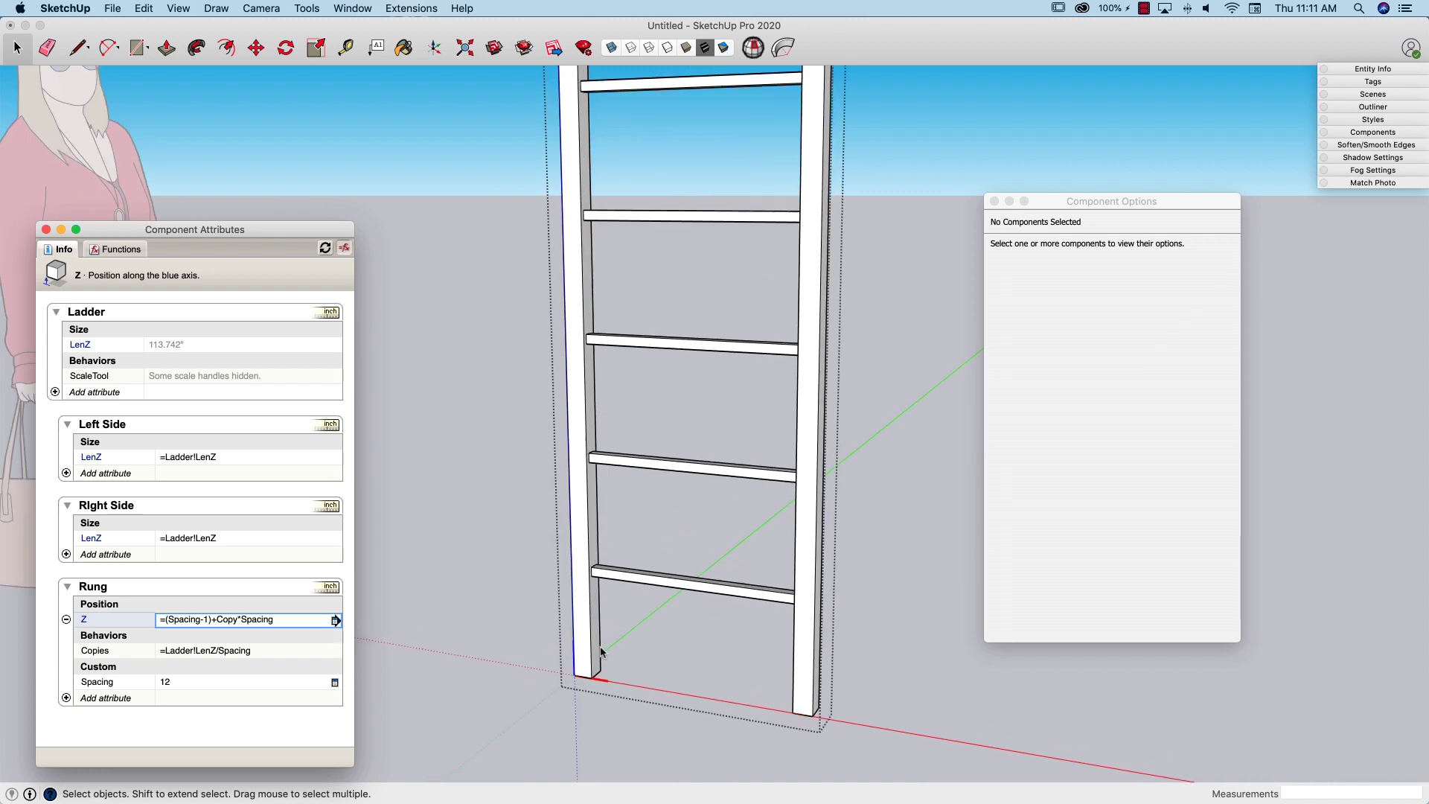
Go back into the Rung's Z position formula to finish it.
left_click(628, 562)
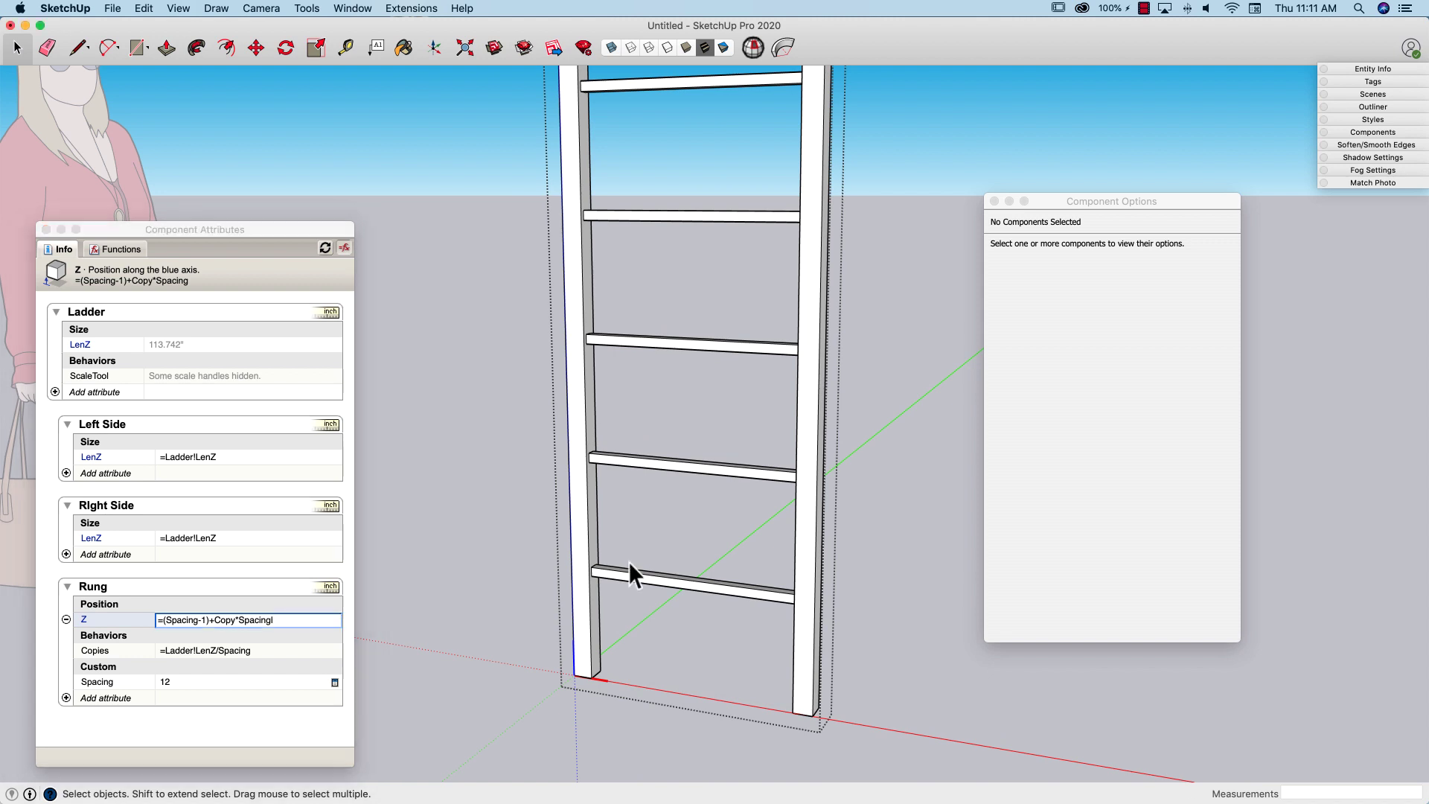
key("l")
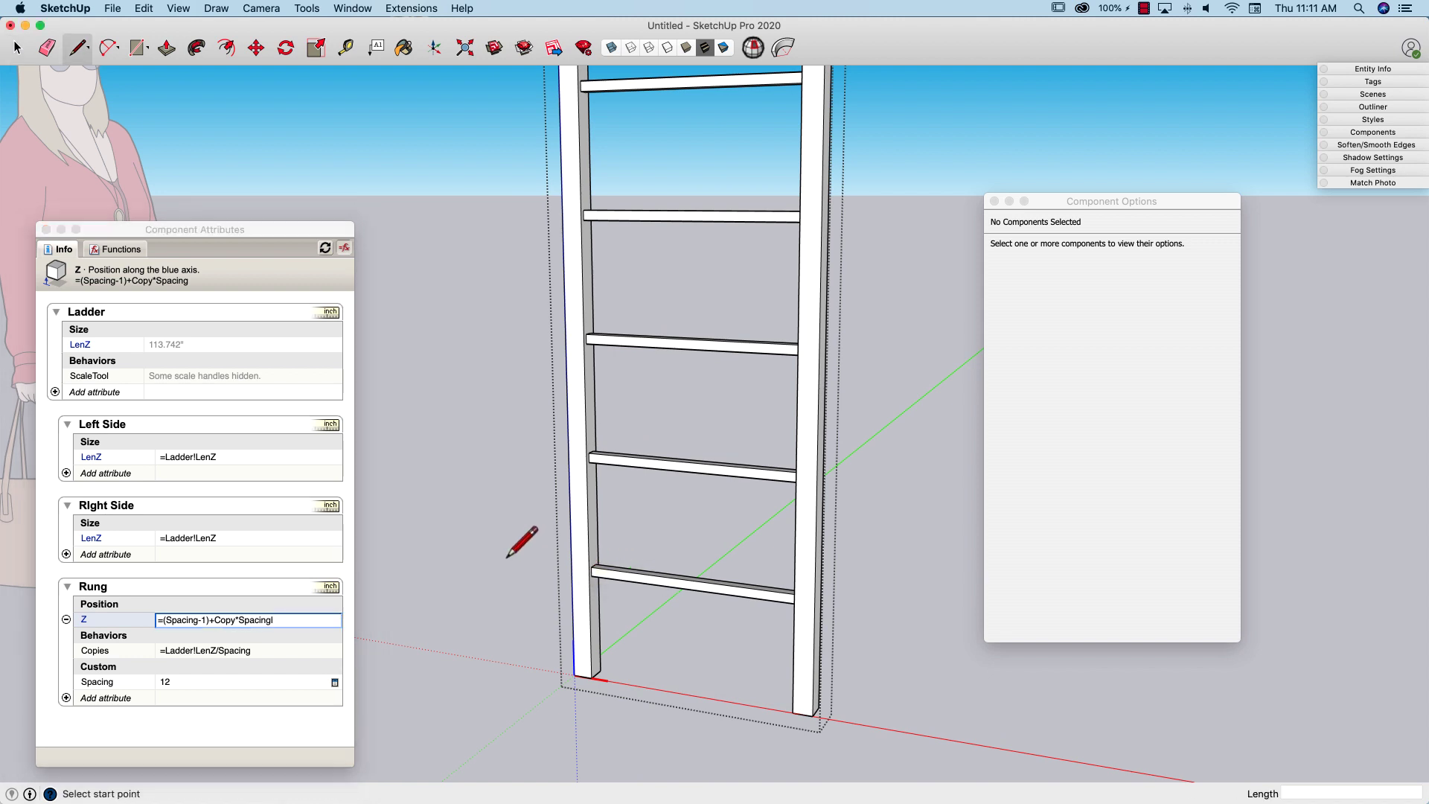
key("space")
left_click(275, 620)
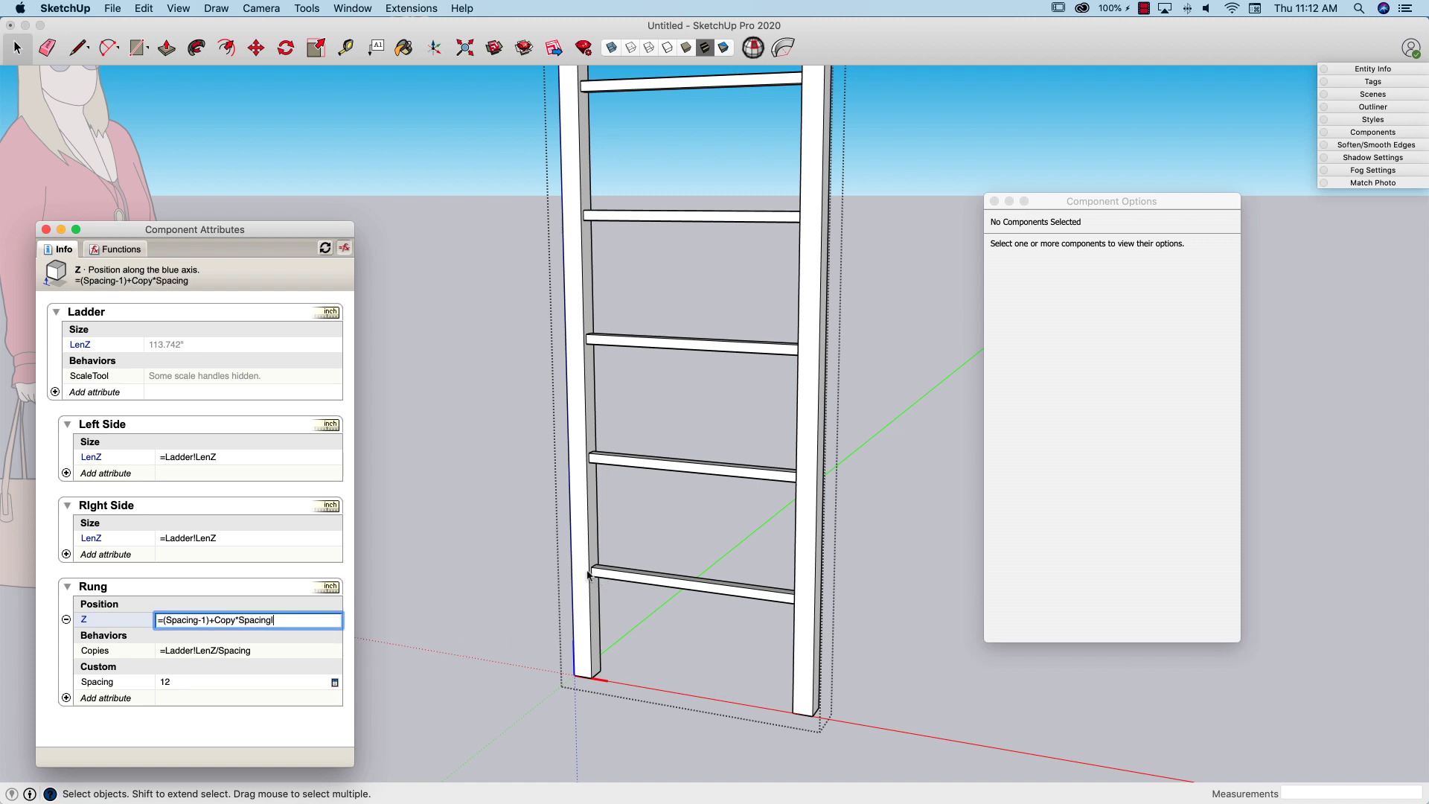
Exit the ladder and draw a measuring line between rungs to confirm 1' spacing.
left_click(509, 551)
key("l")
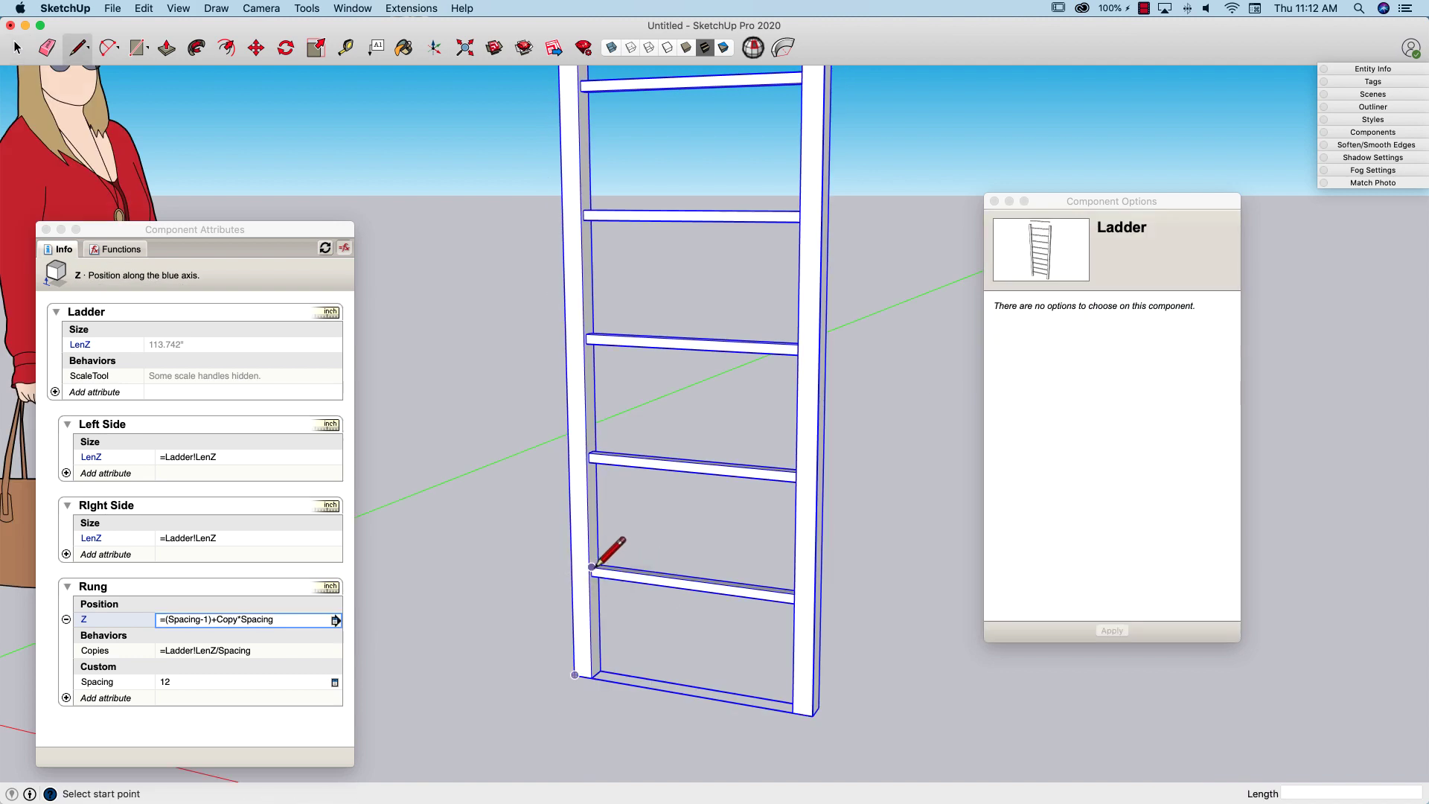
left_click(591, 568)
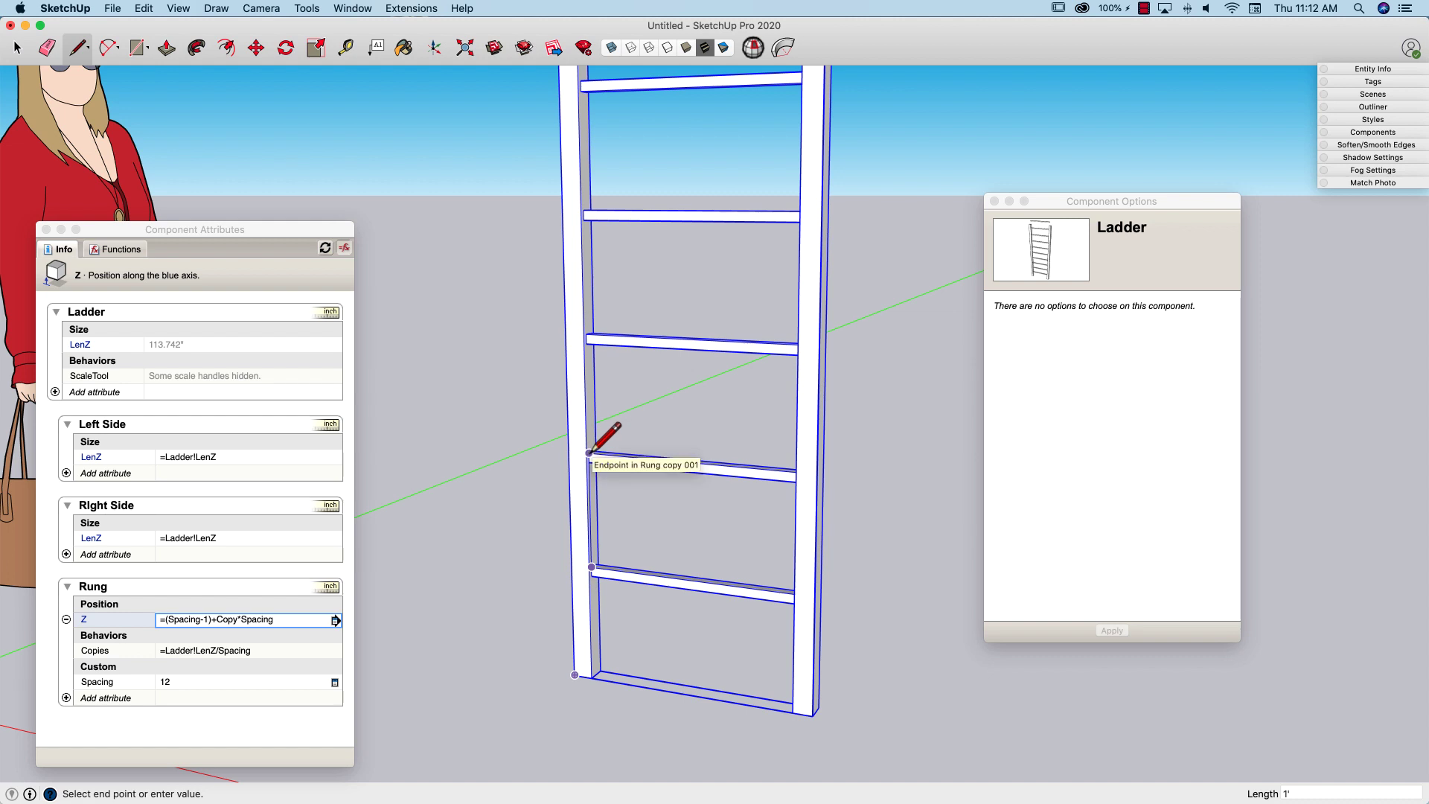
scroll(609, 477, "down", 3)
middle_click_drag(607, 478, 639, 536)
key("space")
scroll(657, 649, "down", 5)
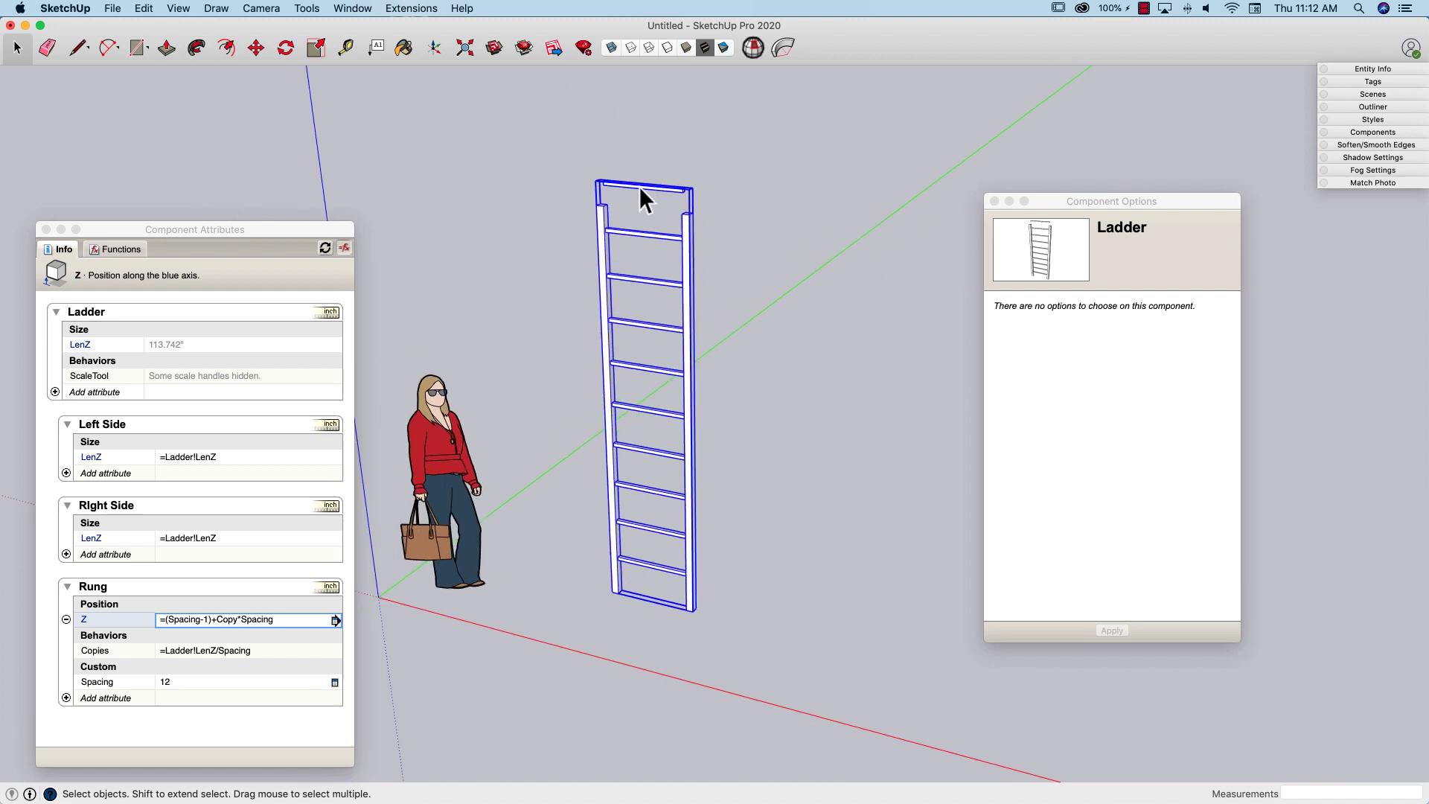
Open the ladder for editing and review the Rung's Z formula without changing it.
double_click(639, 186)
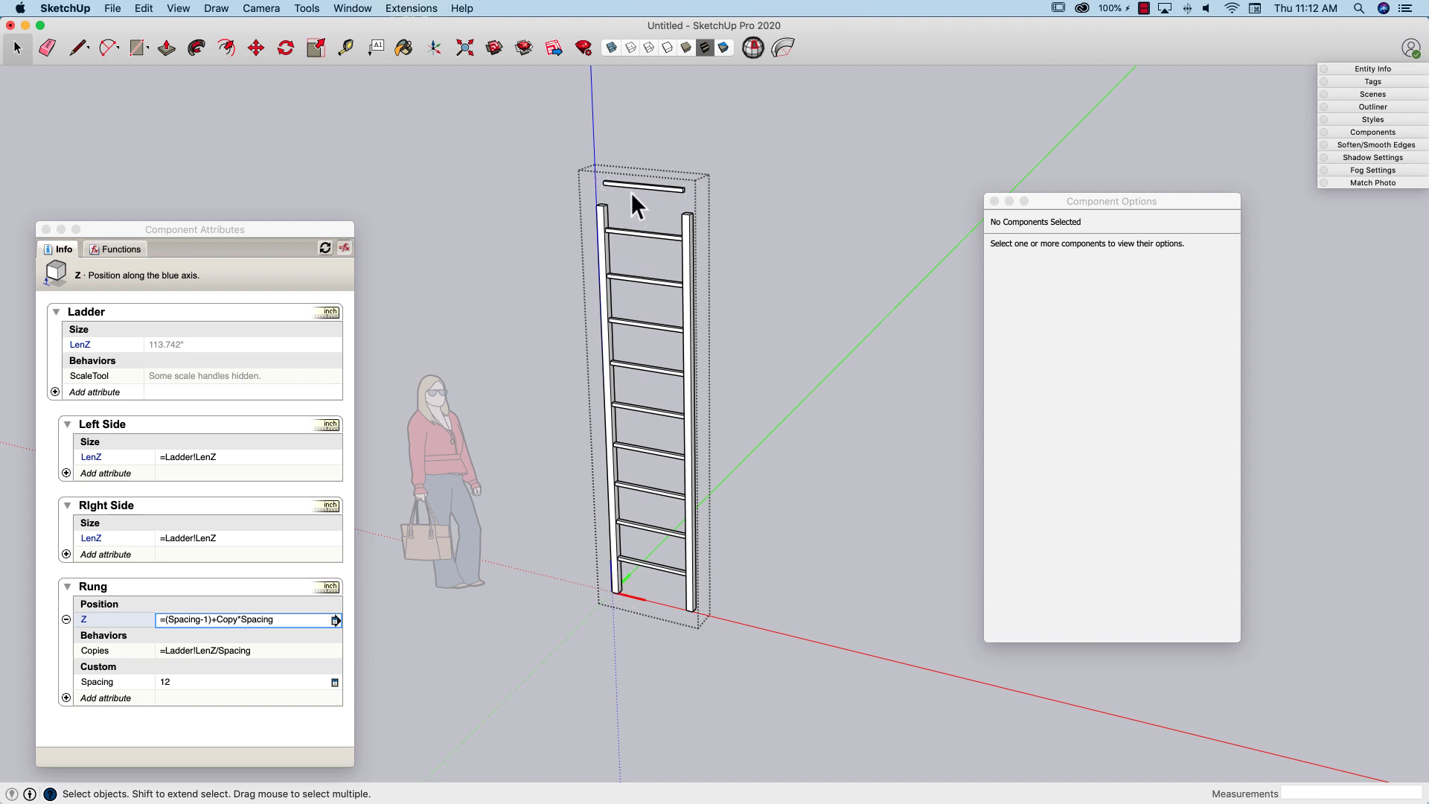
double_click(276, 621)
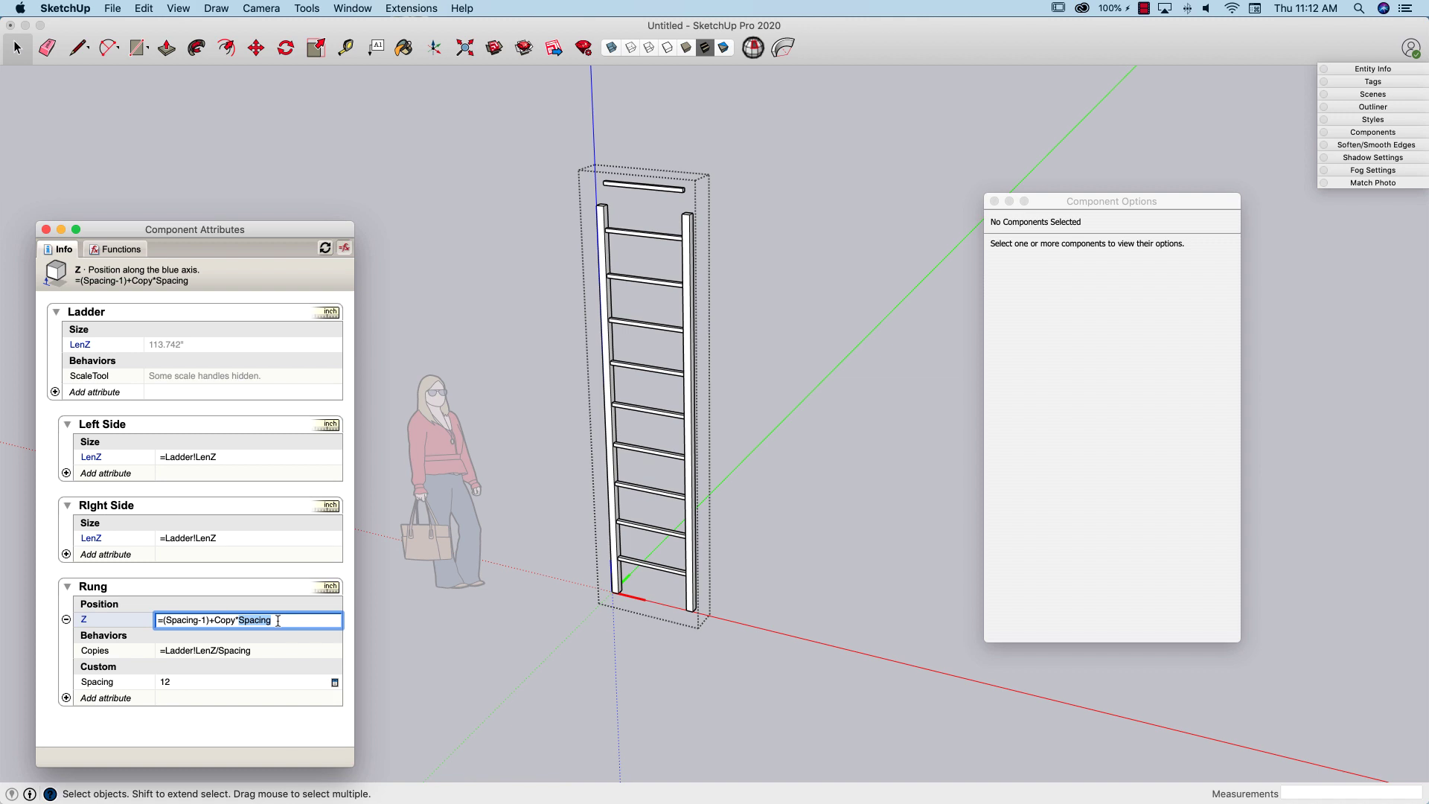
left_click(273, 655)
left_click(270, 656)
key("Escape")
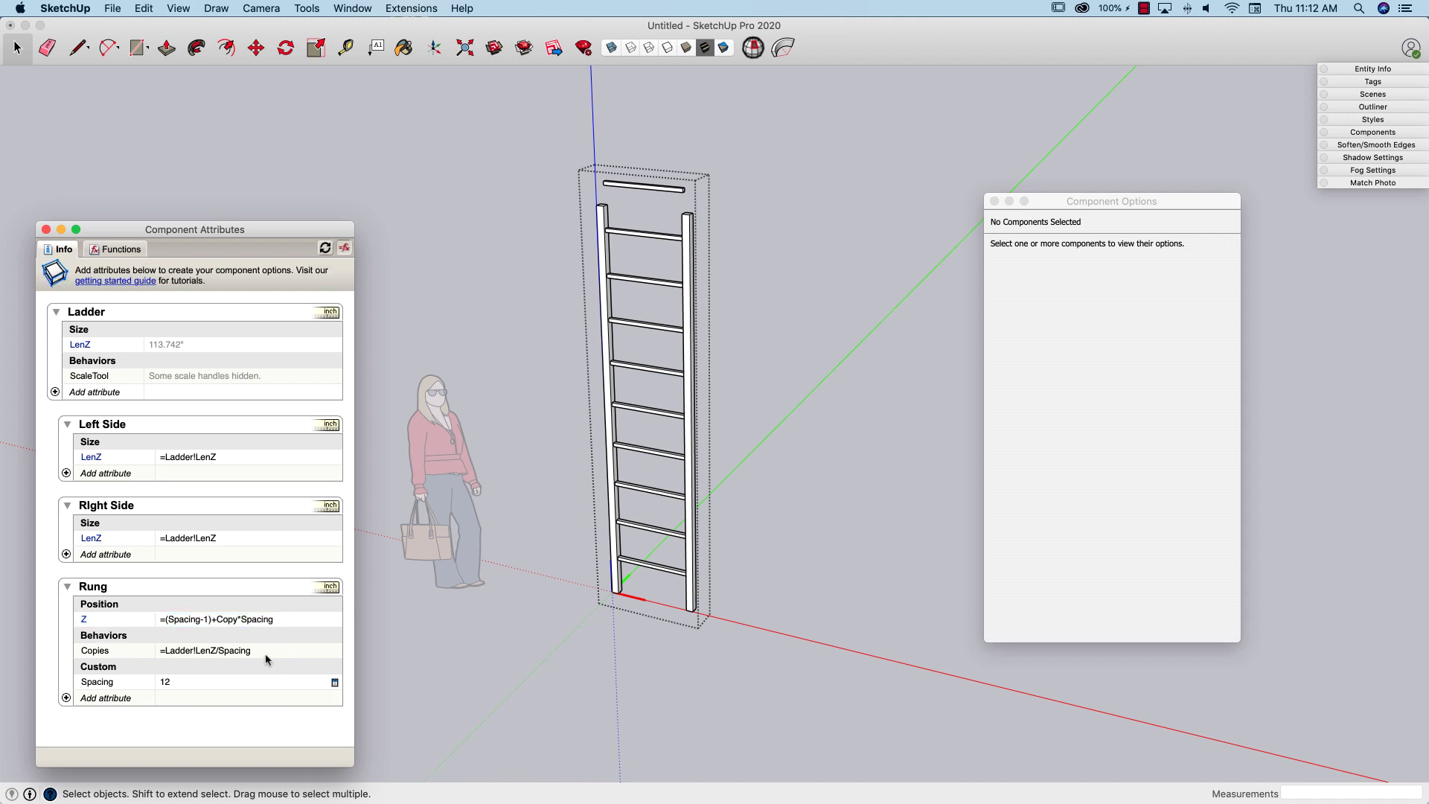
Append -1 to the Rung's Copies formula, making it =Ladder!LenZ/Spacing-1.
left_click(264, 652)
left_click(264, 652)
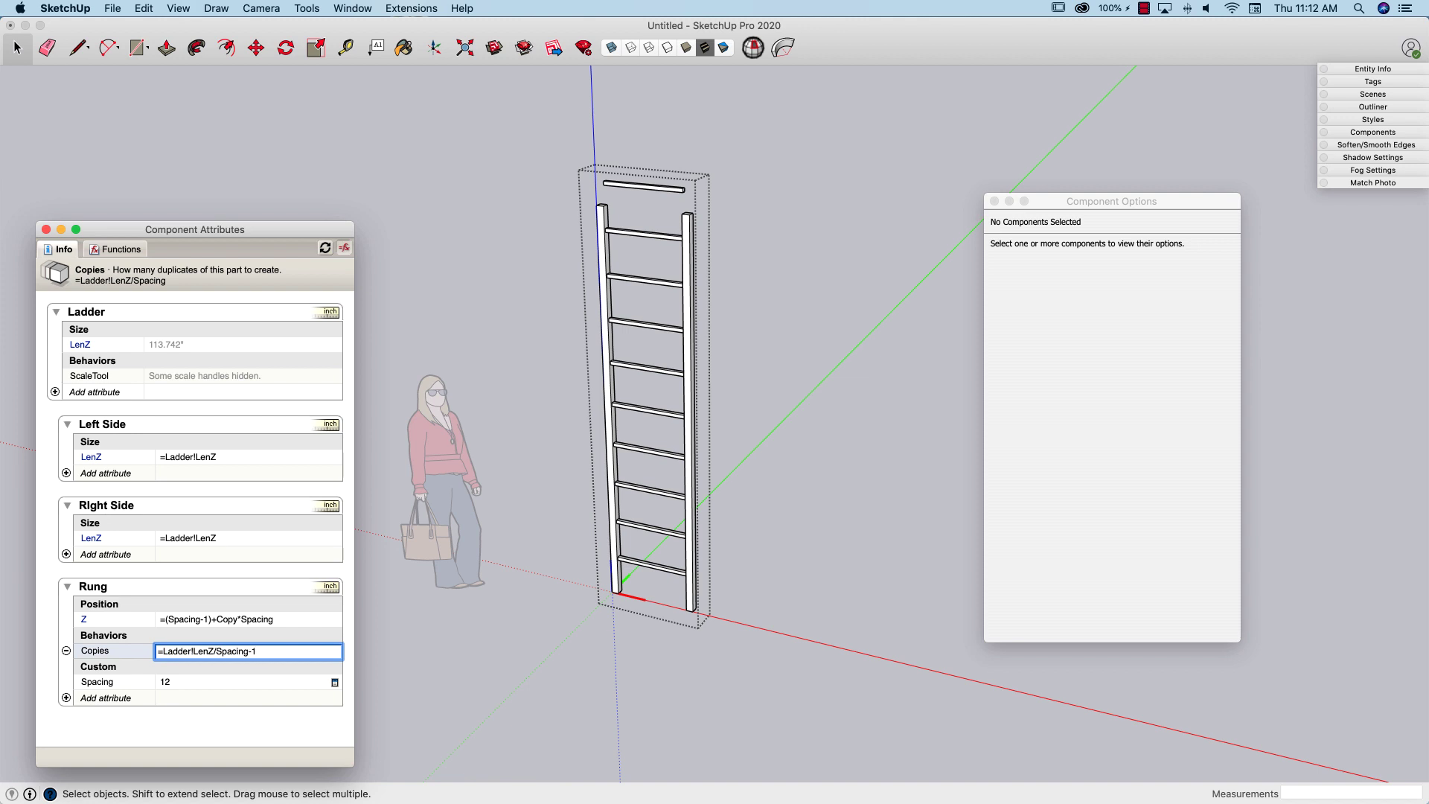
type("-1")
key("Return")
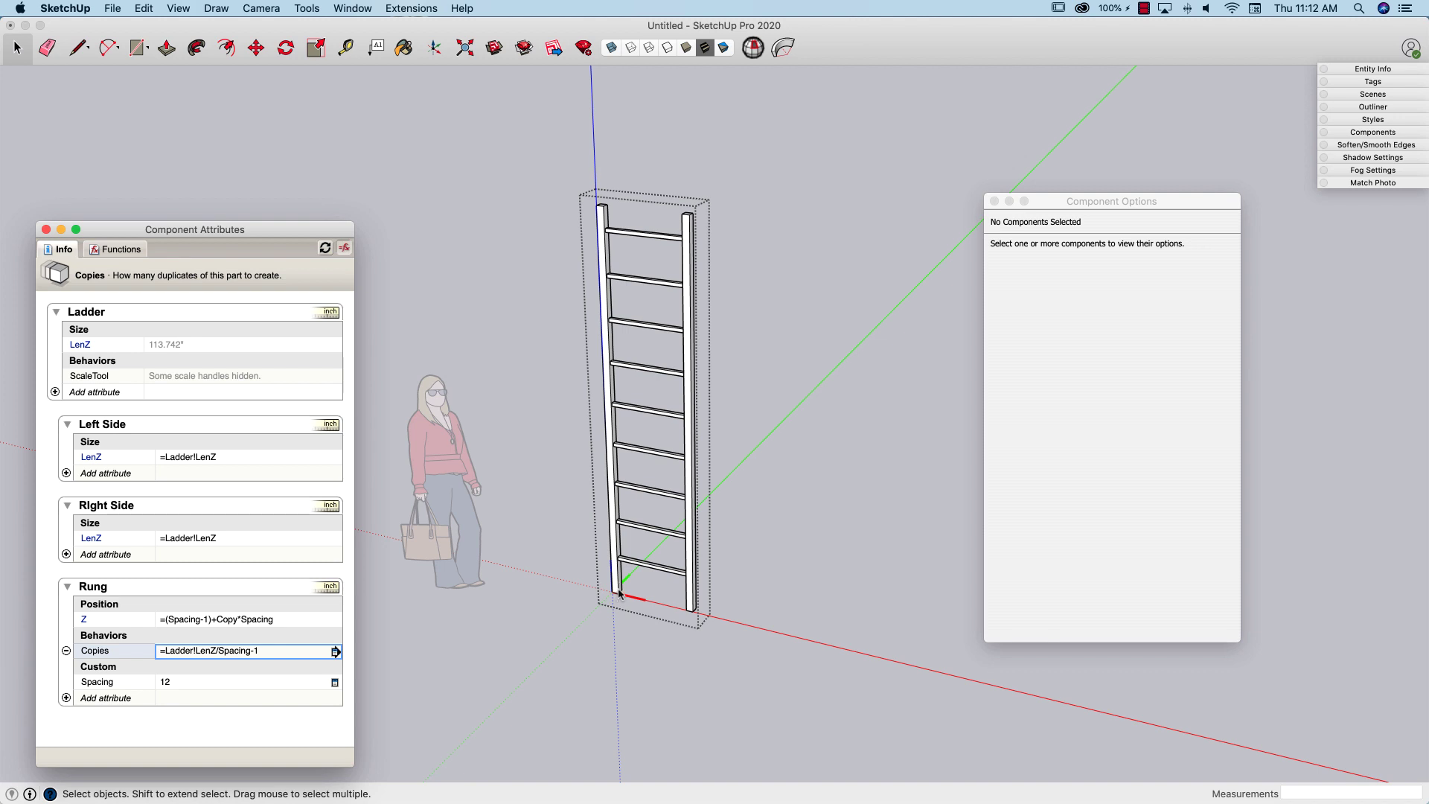
Scale the ladder down to a height of about 41.402".
left_click(896, 340)
left_click(693, 236)
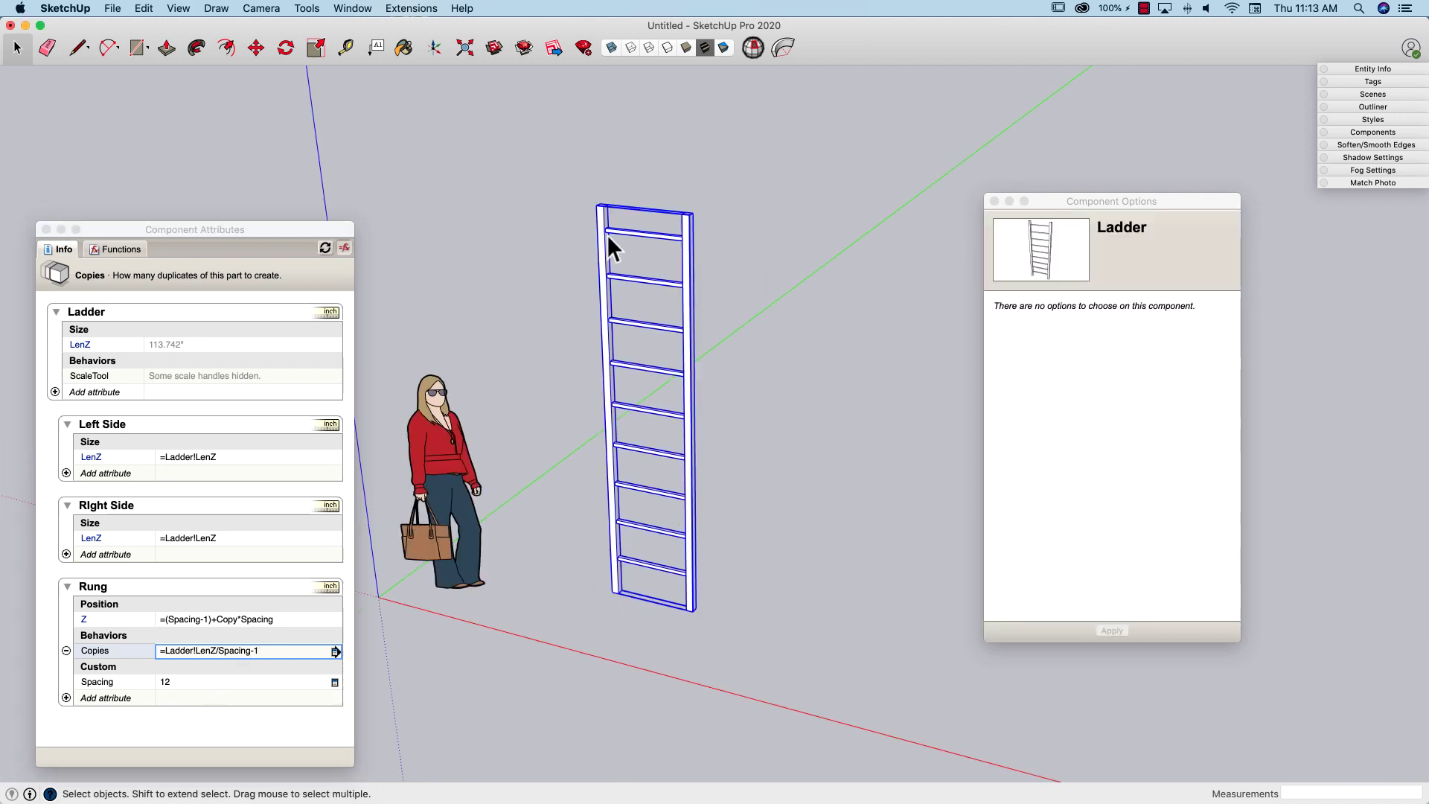
key("s")
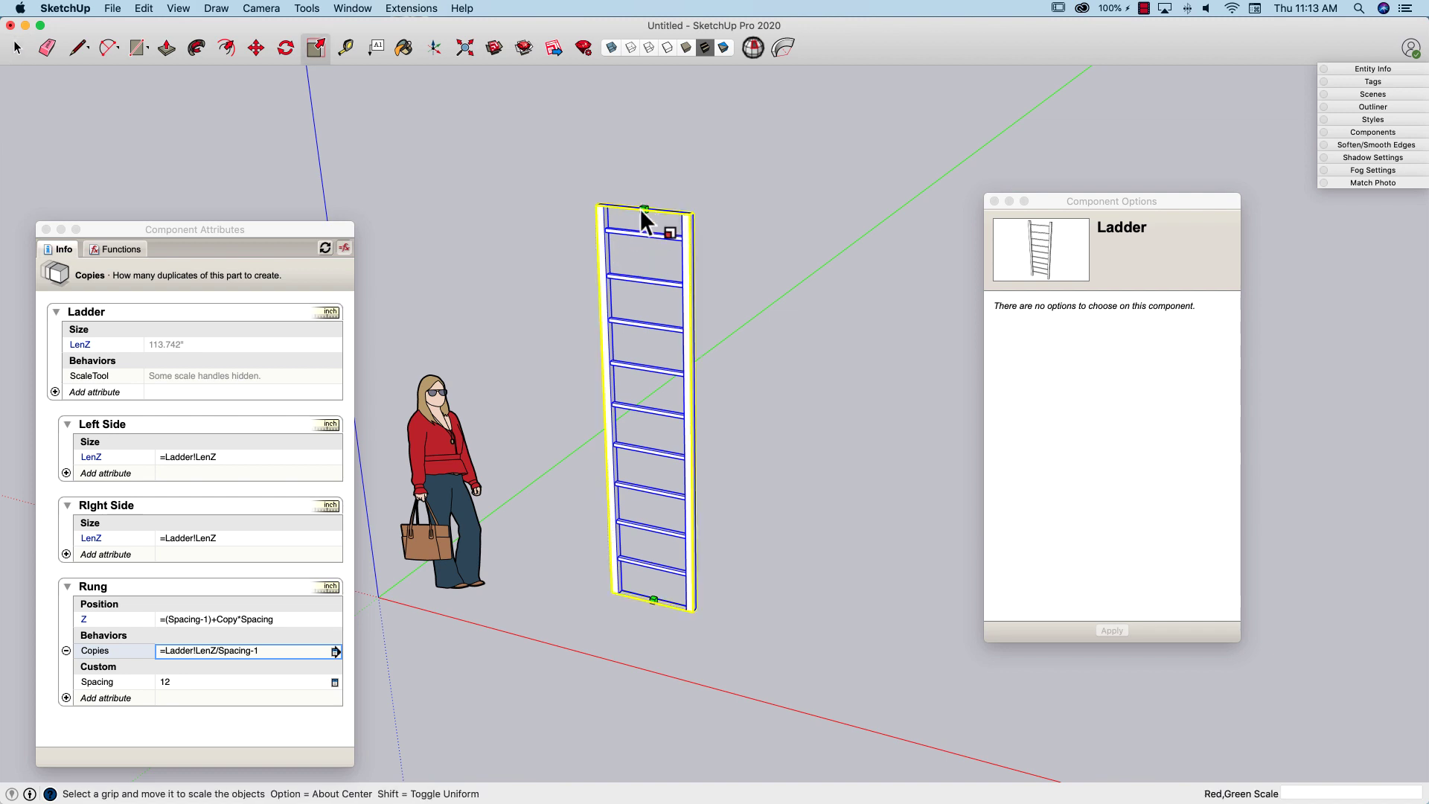
left_click_drag(640, 208, 652, 556)
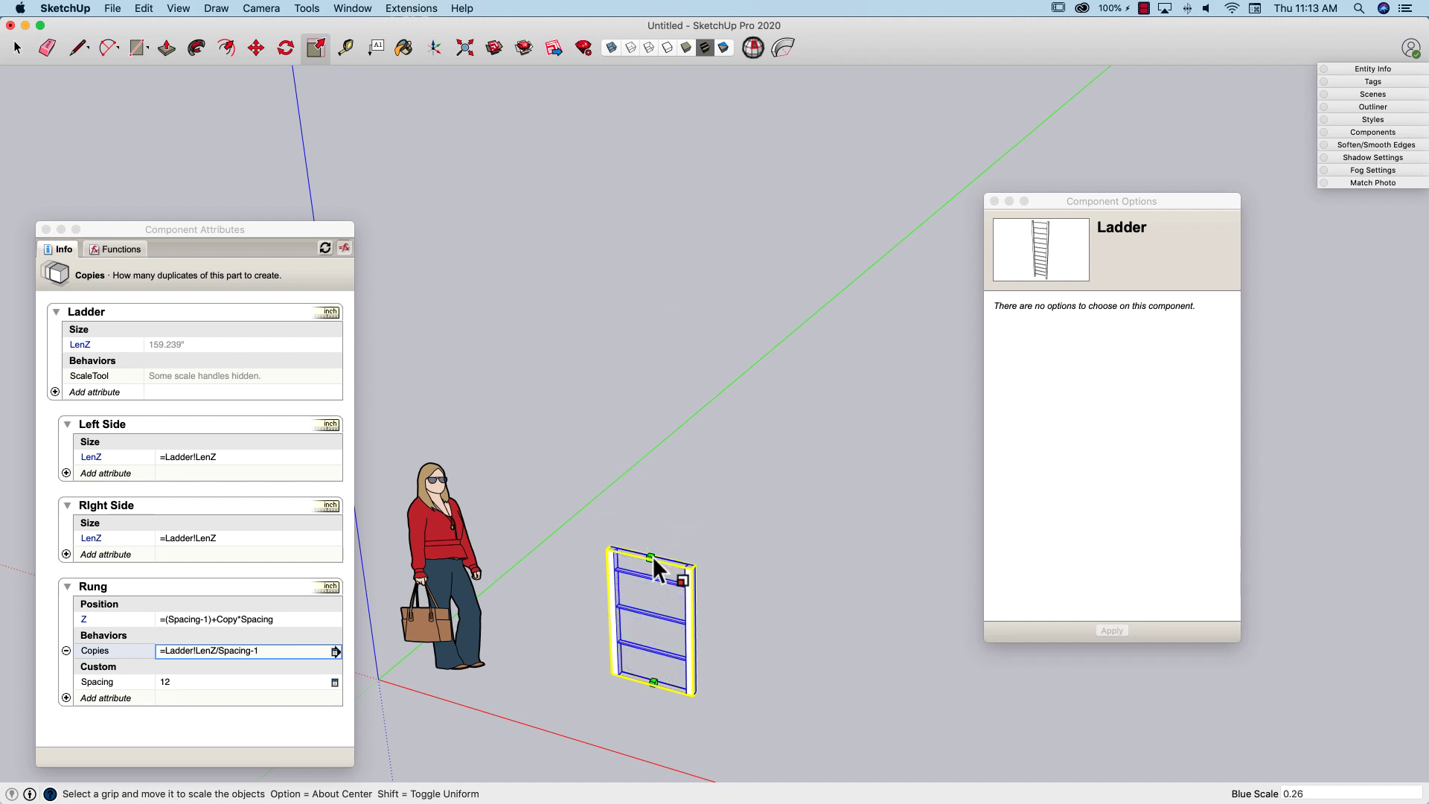
Measure the gap between the three remaining rungs and commit the pending Copies field.
scroll(595, 559, "up", 5)
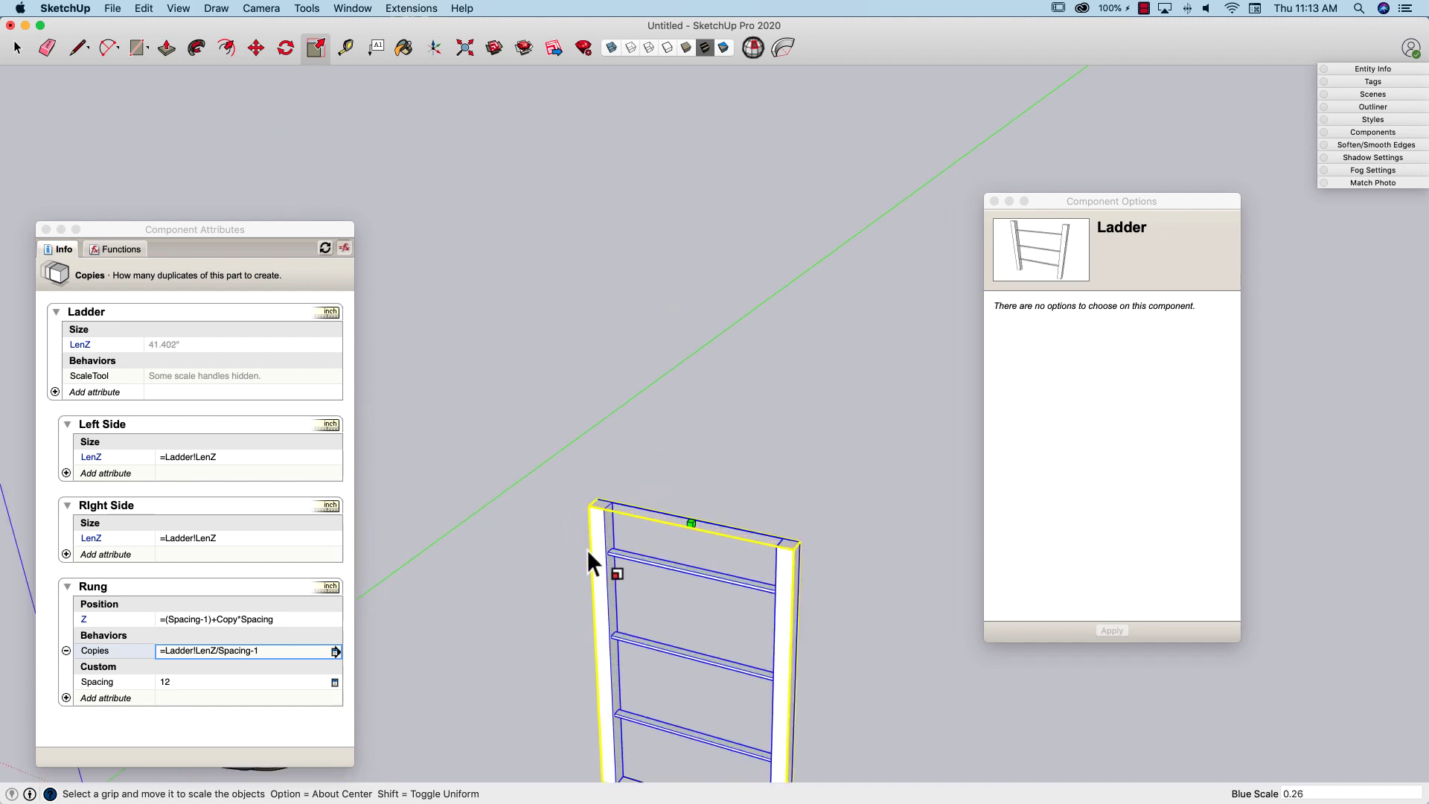
middle_click_drag(651, 569, 529, 402)
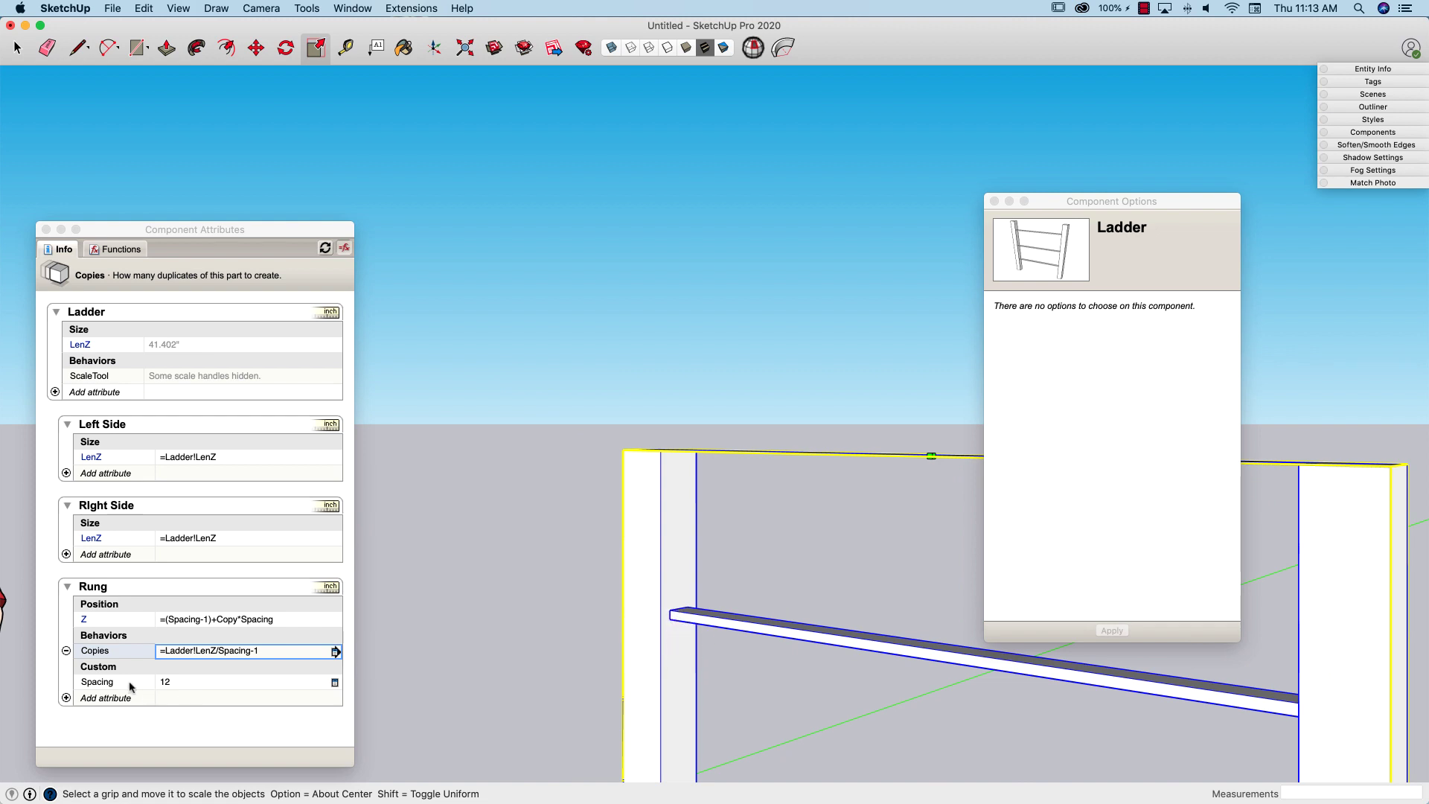
scroll(582, 549, "down", 5)
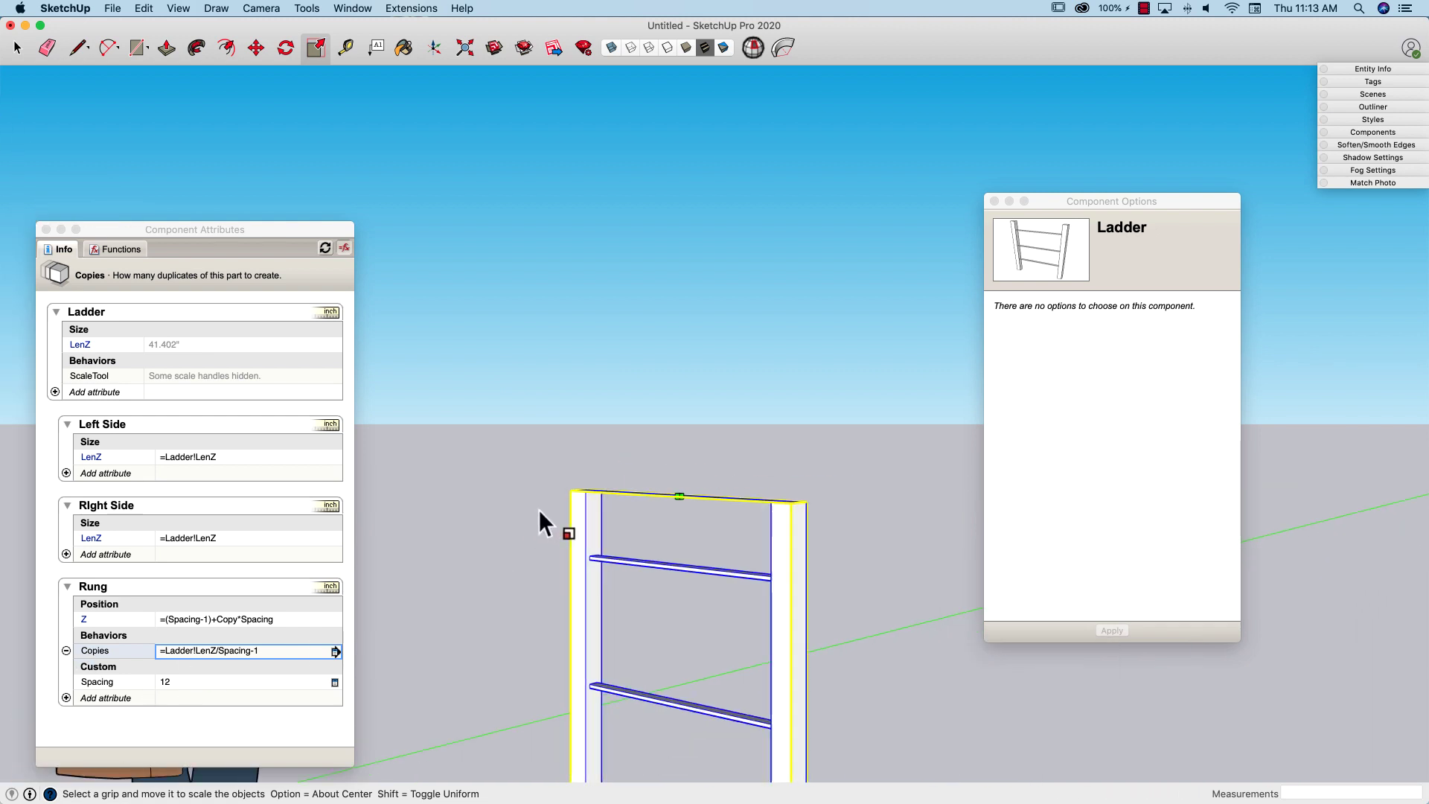
key("l")
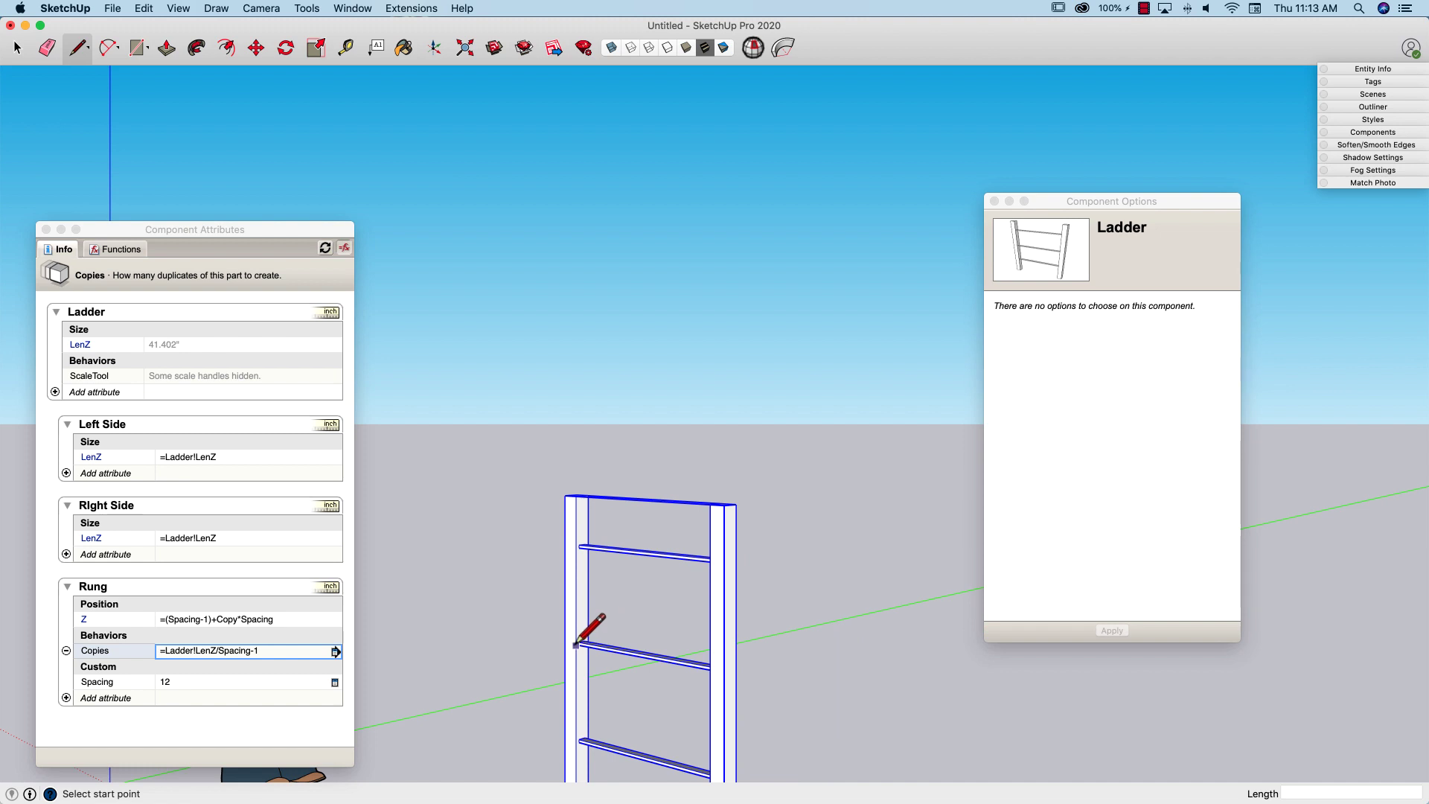
scroll(581, 644, "up", 4)
left_click(582, 641)
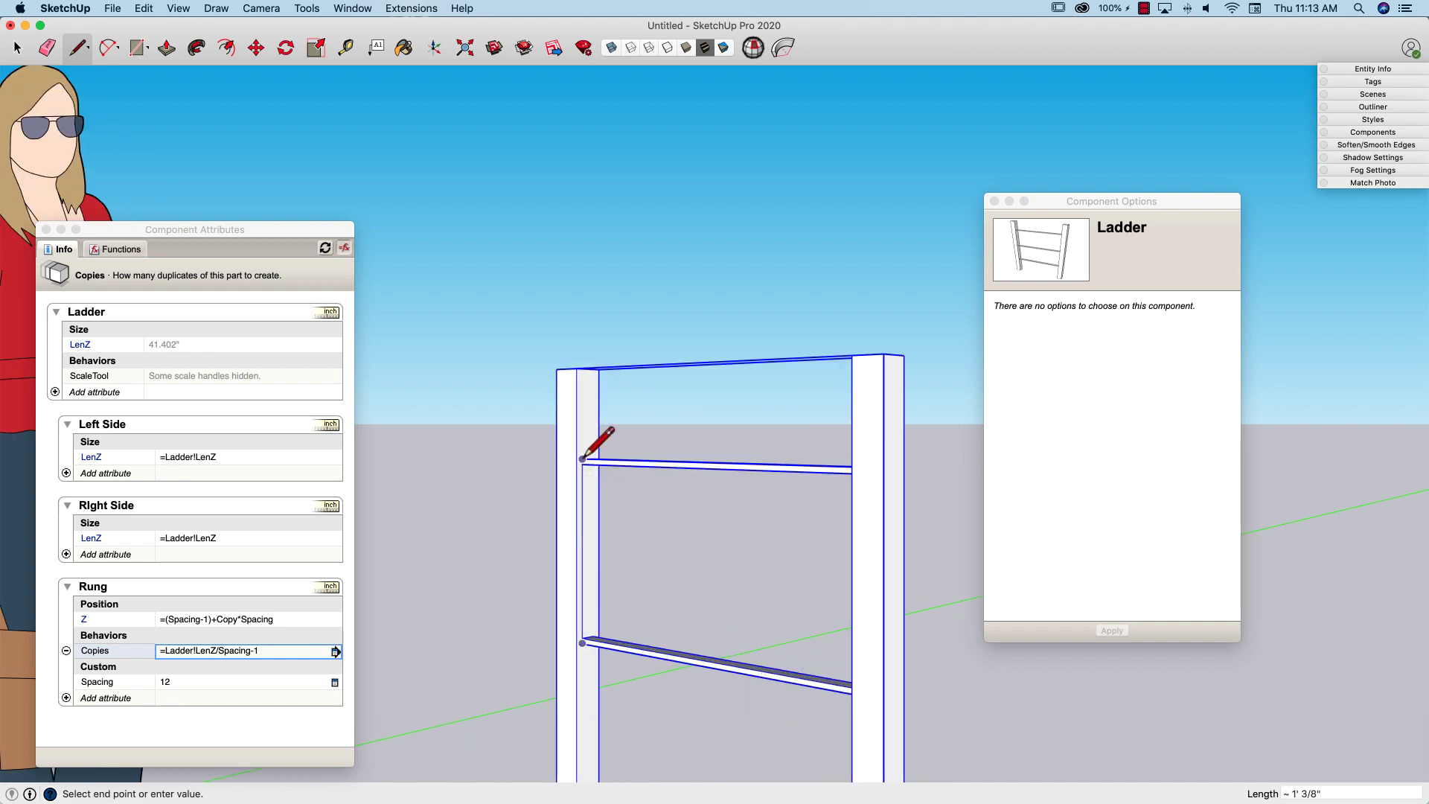
scroll(586, 460, "down", 6)
key("space")
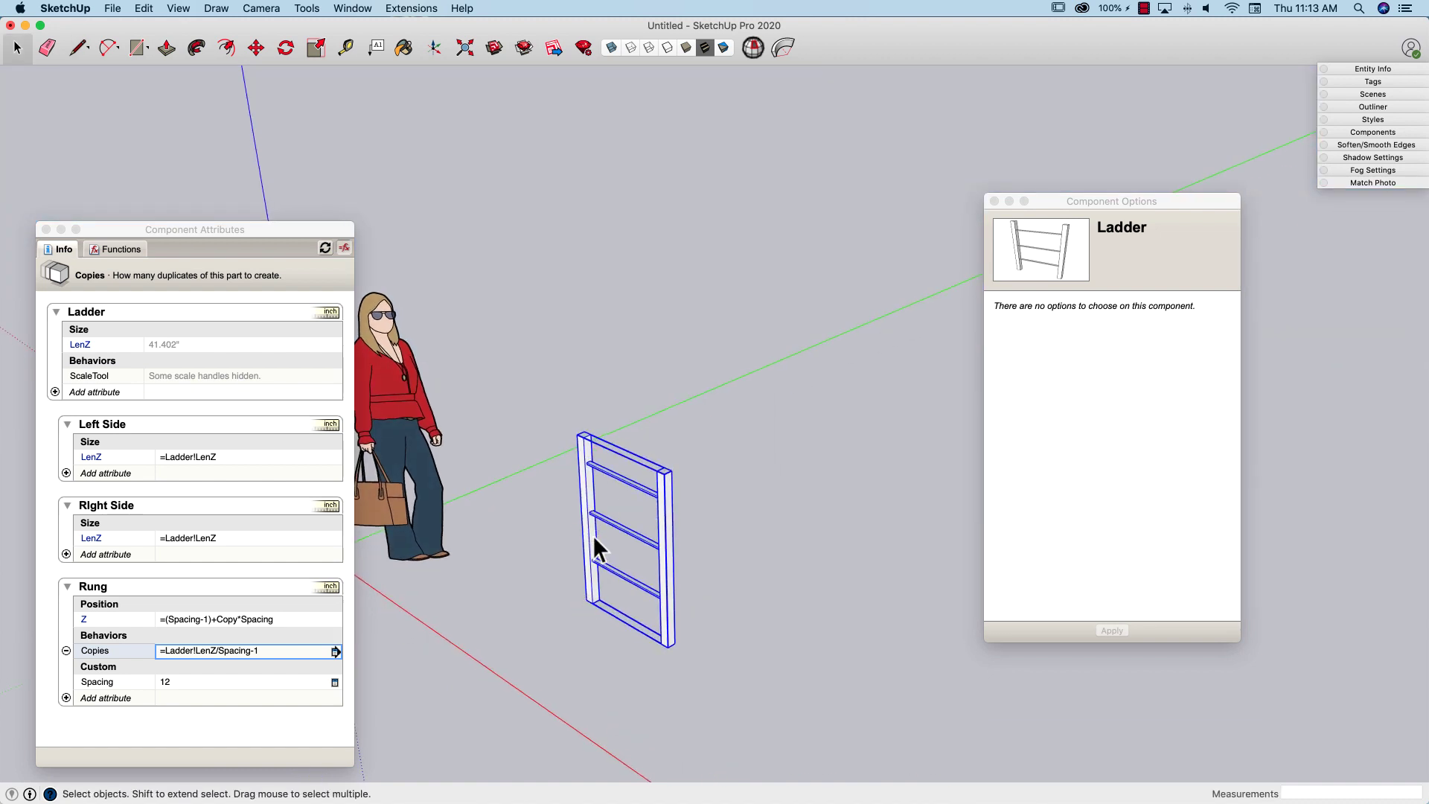
left_click(134, 726)
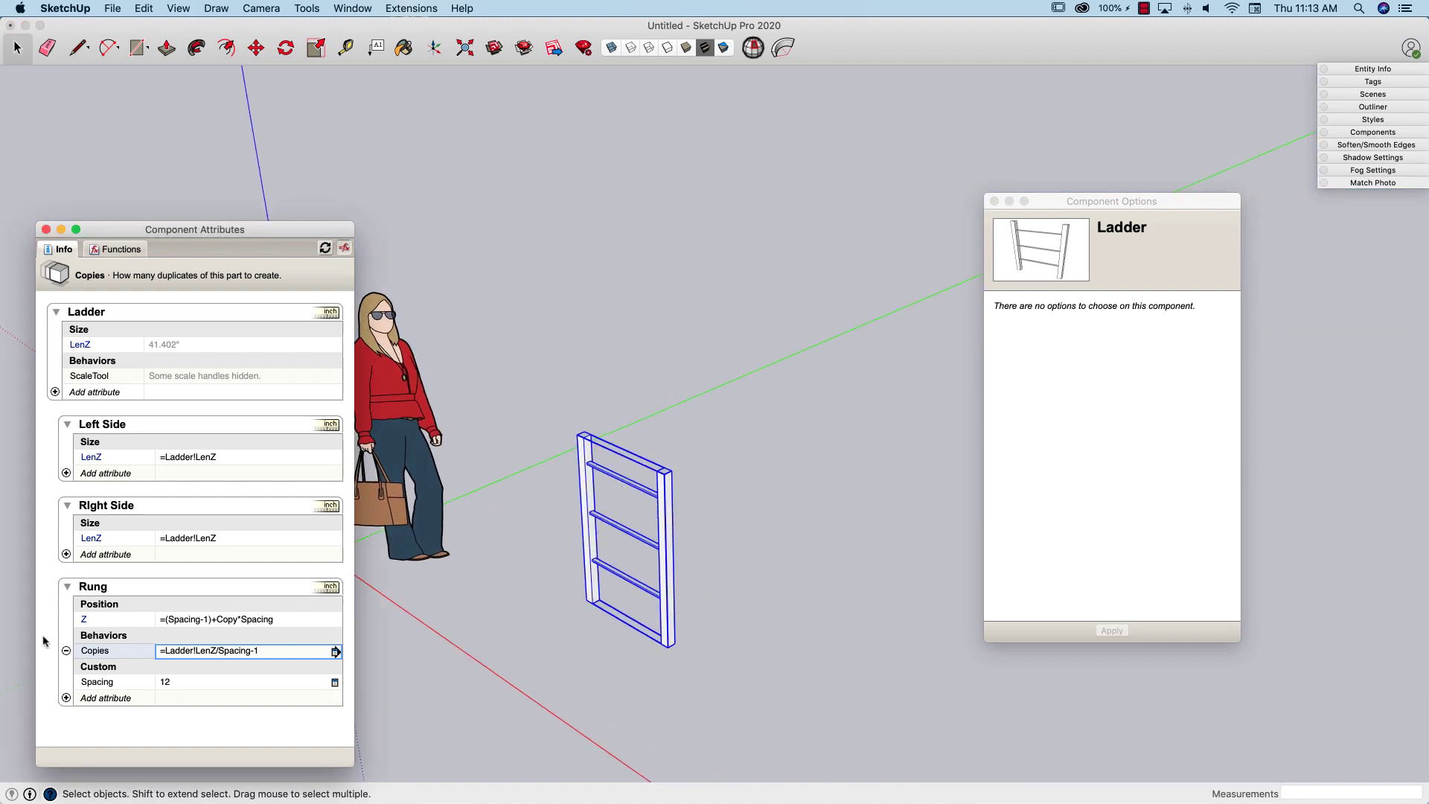
key("Return")
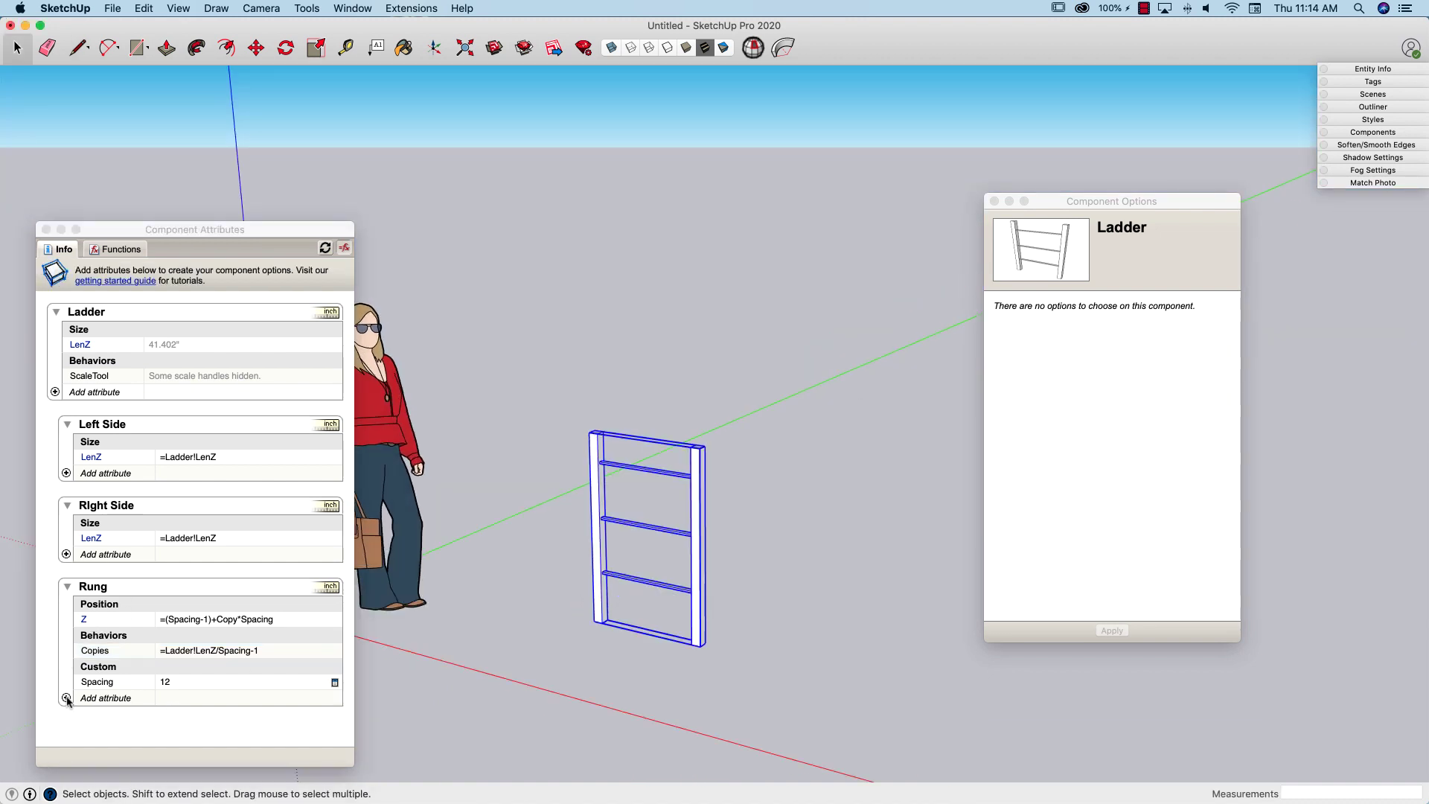
Add a LenZ attribute to the Rung with the value =1.
left_click(66, 699)
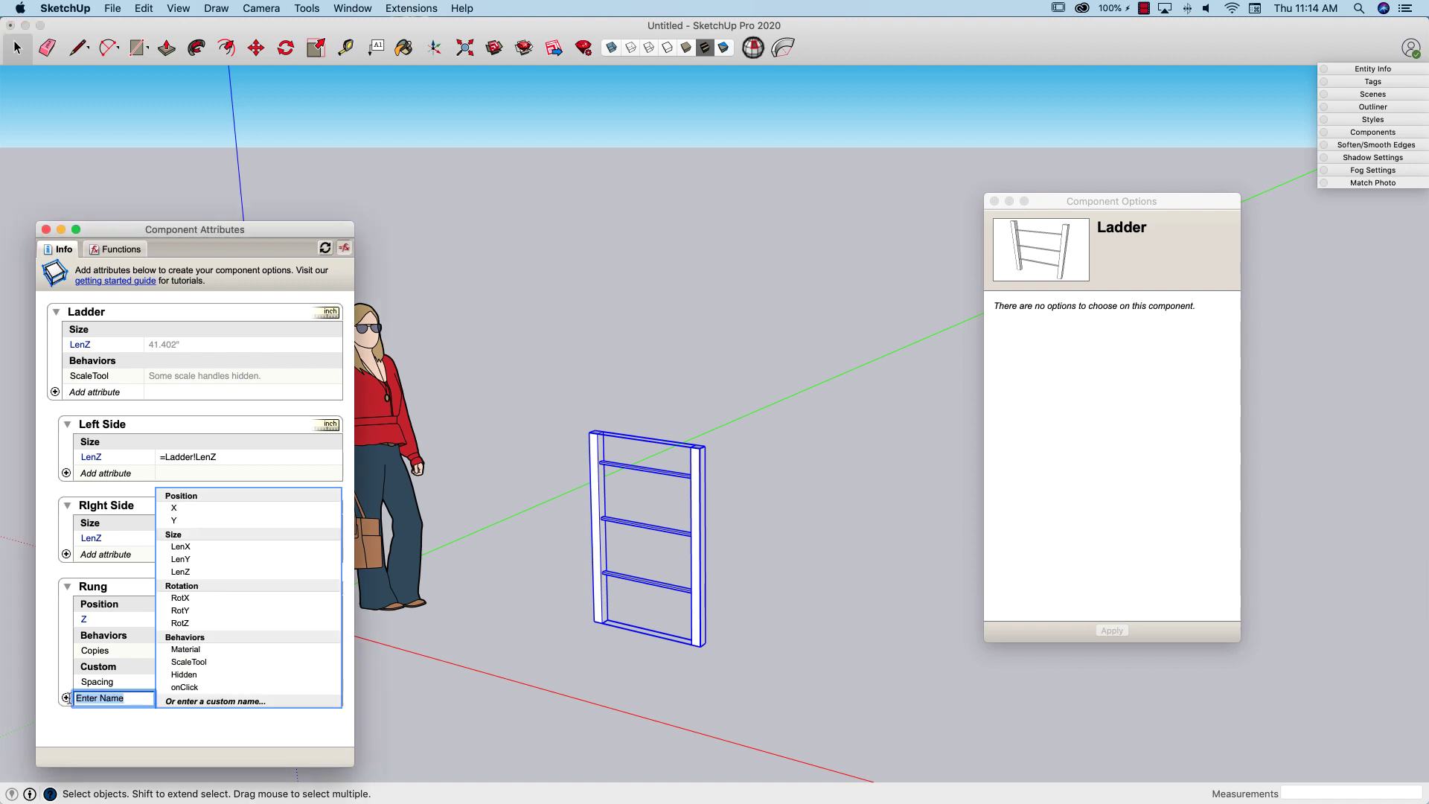
left_click(186, 574)
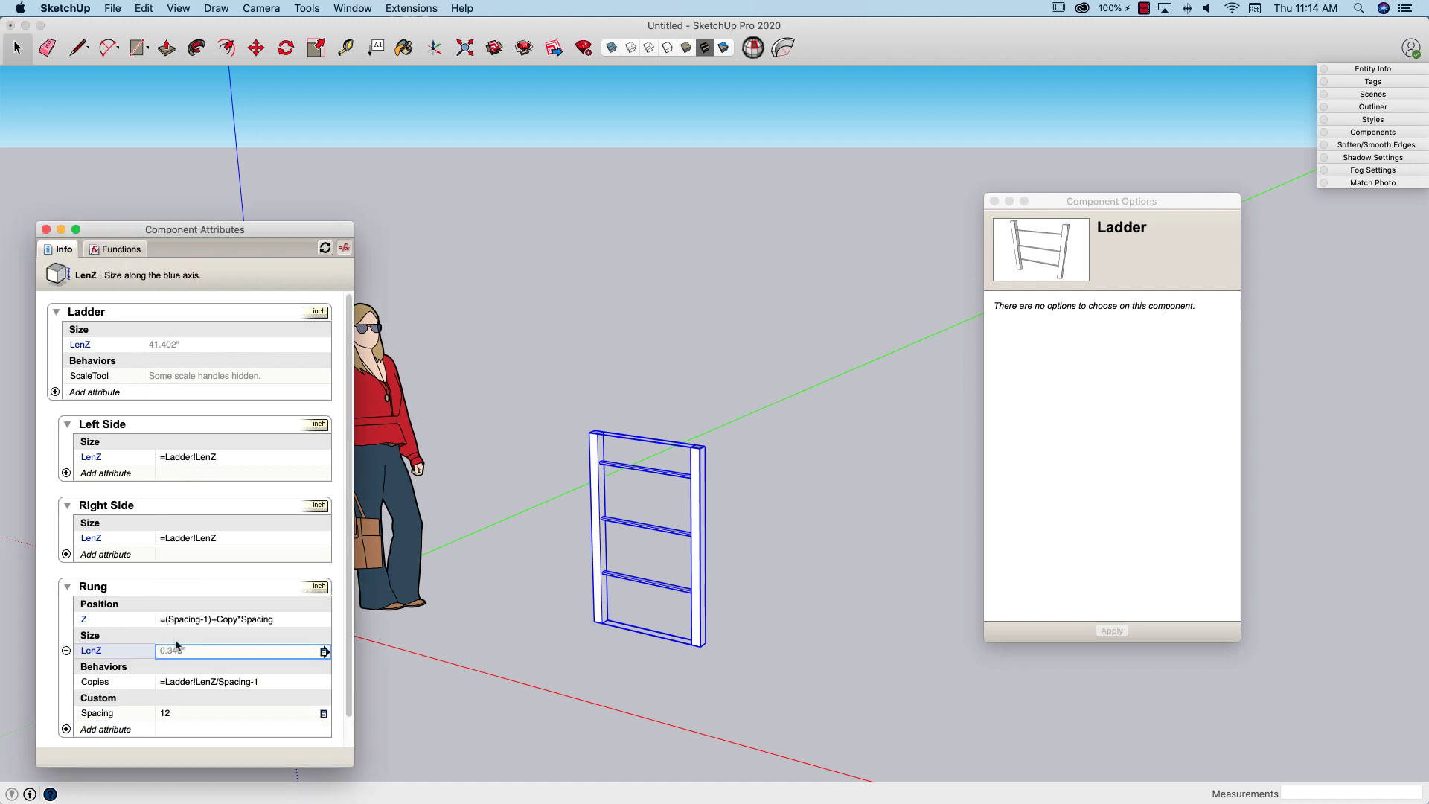
left_click(177, 651)
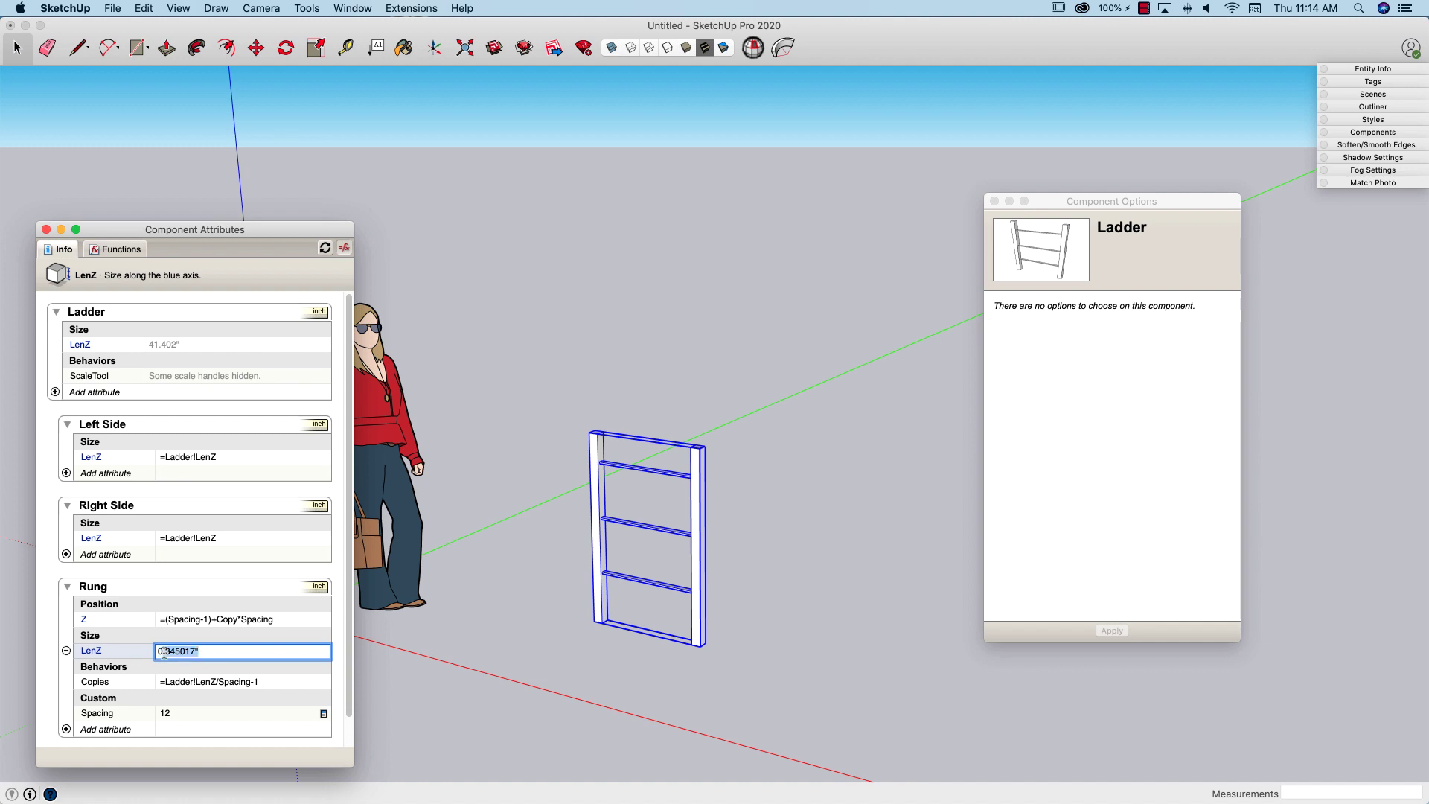
type("=1")
key("Return")
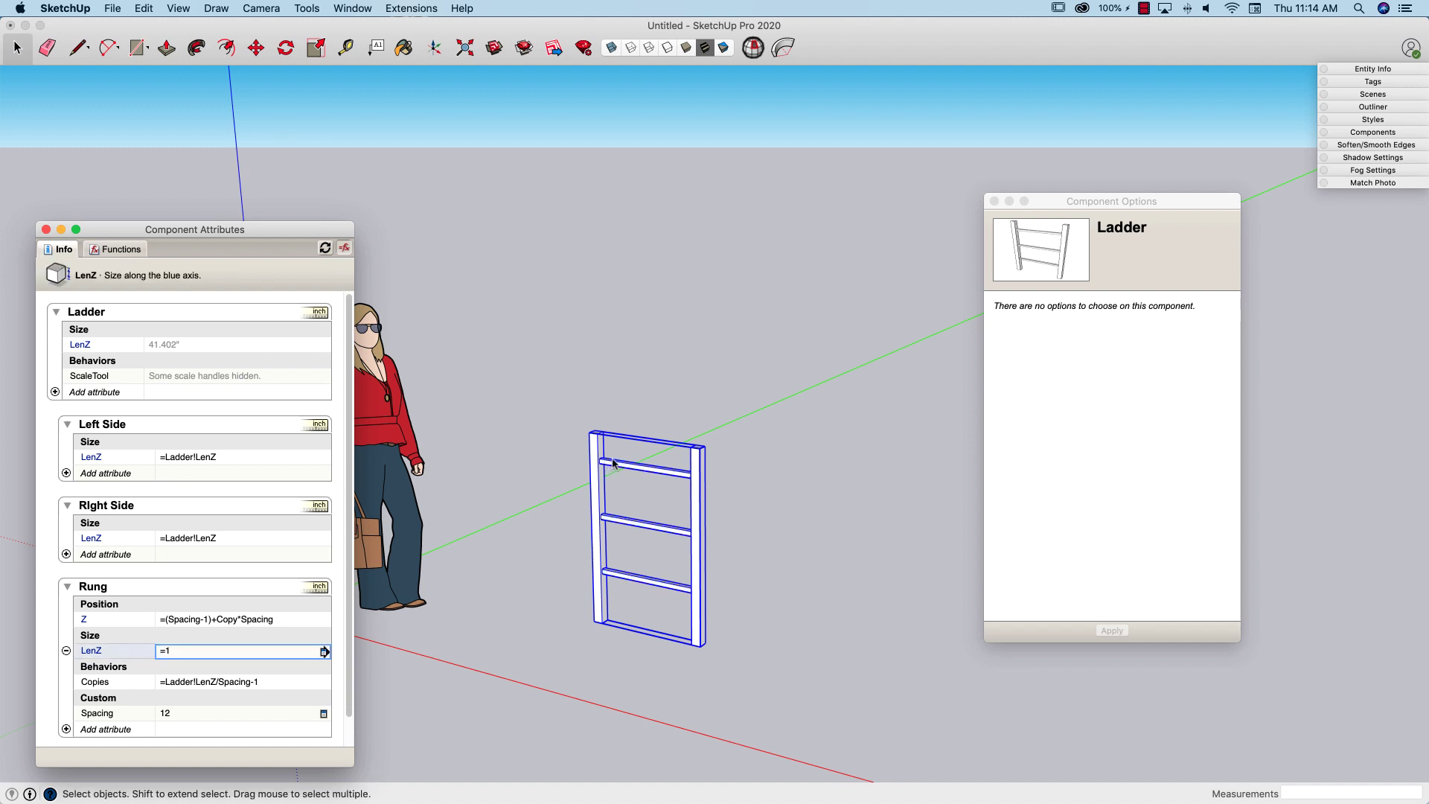
Scale the ladder taller, to about 49.683", so more rungs fill it.
left_click(637, 479)
left_click(635, 467)
key("s")
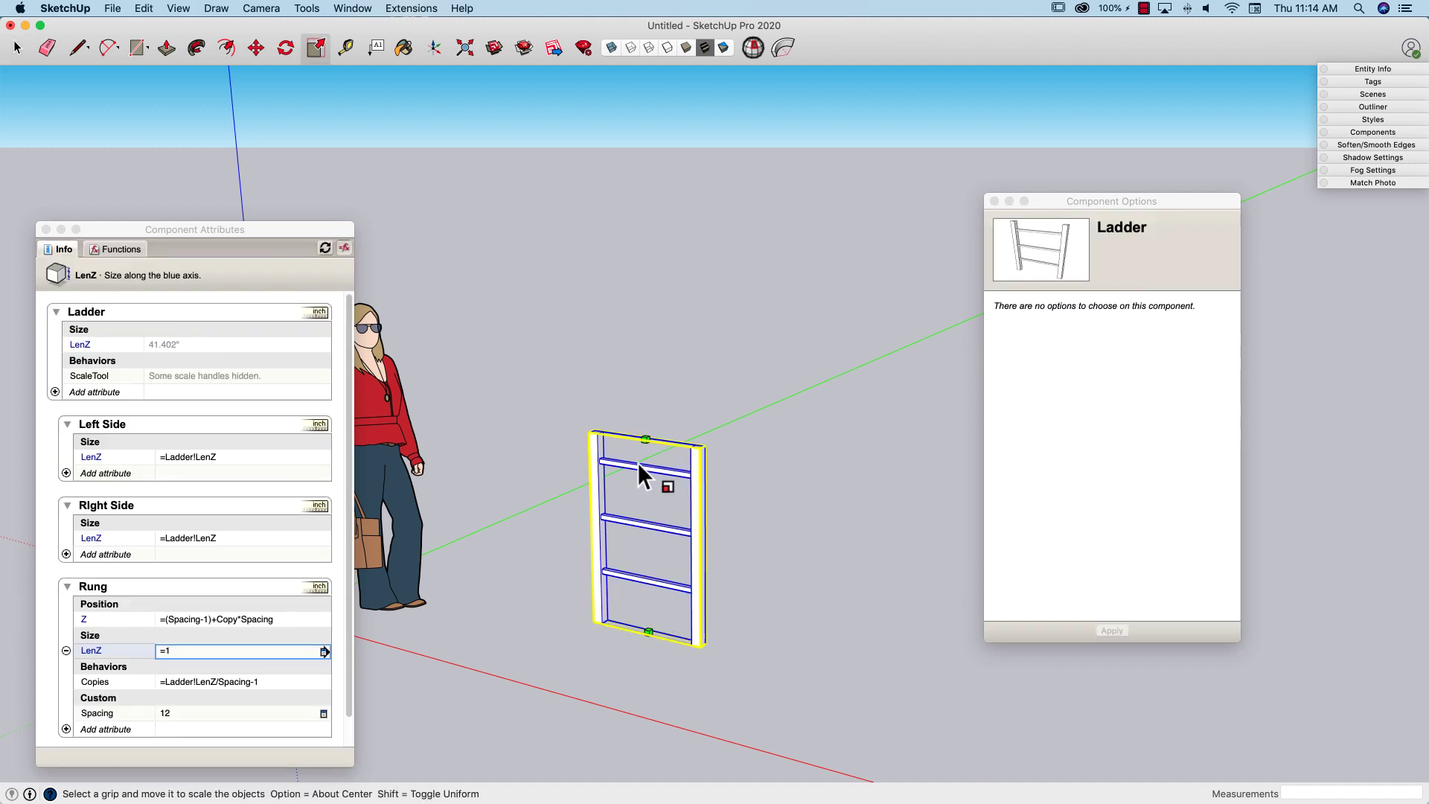
left_click_drag(646, 439, 628, 596)
left_click_drag(647, 478, 648, 143)
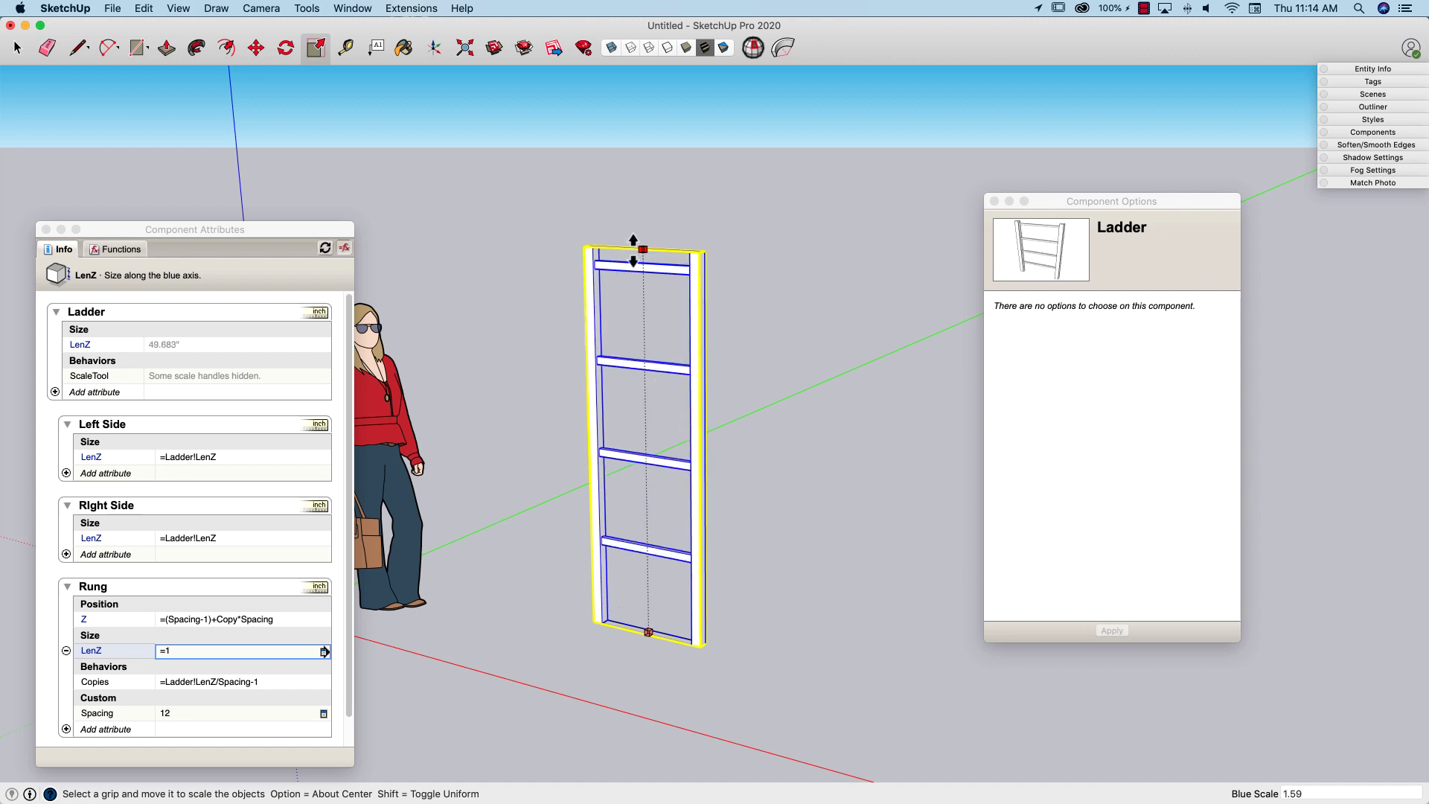